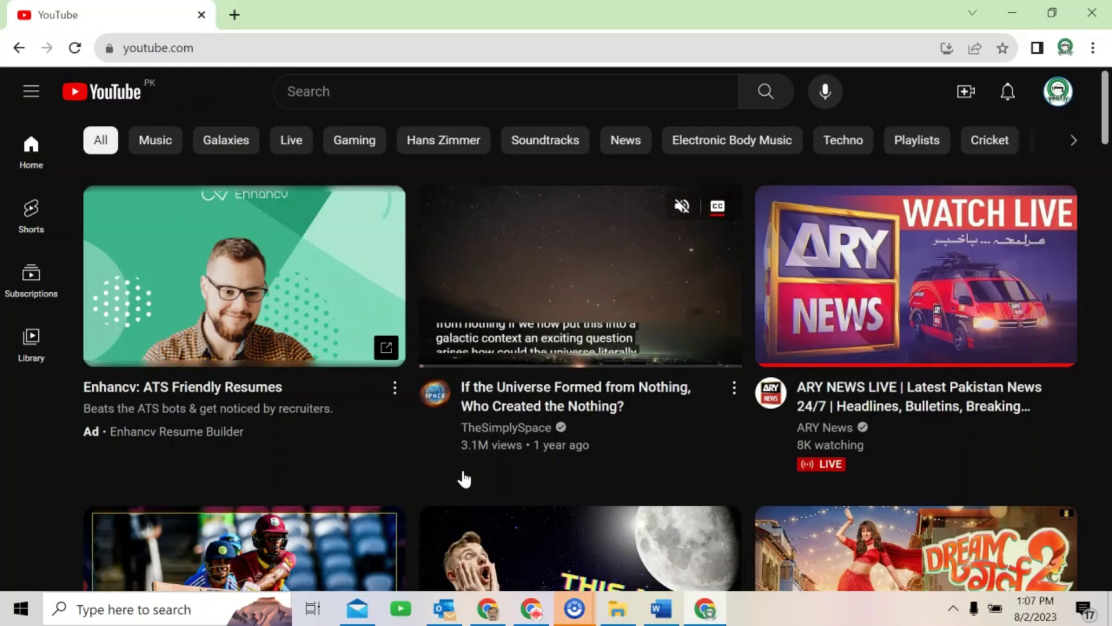
Start creating a new YouTube channel from the avatar menu's Create a channel option
left_click(1060, 99)
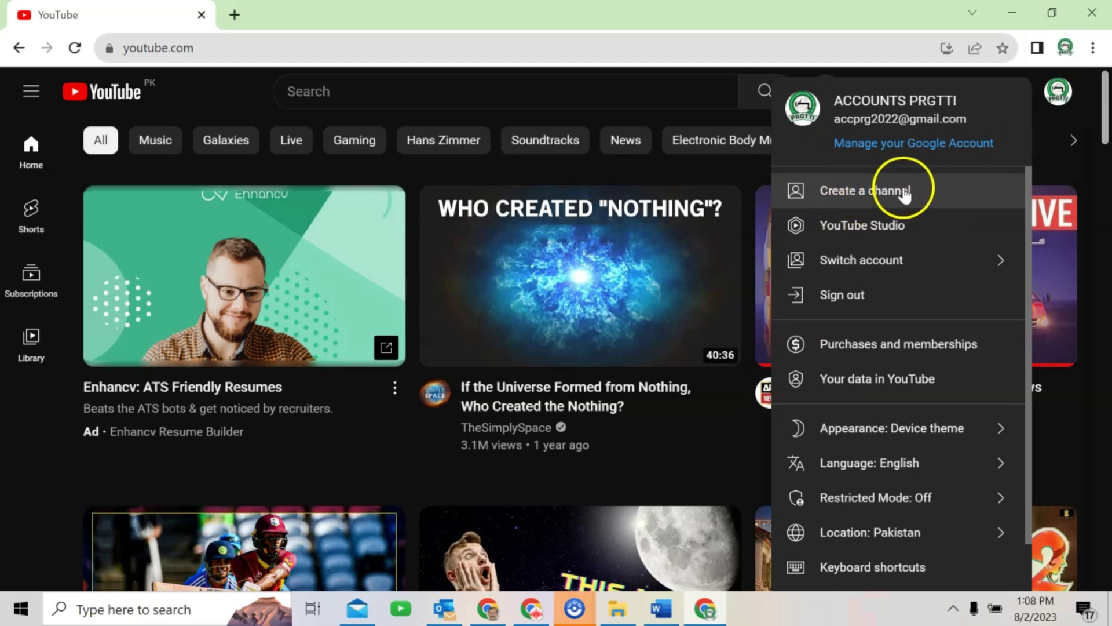
left_click(856, 194)
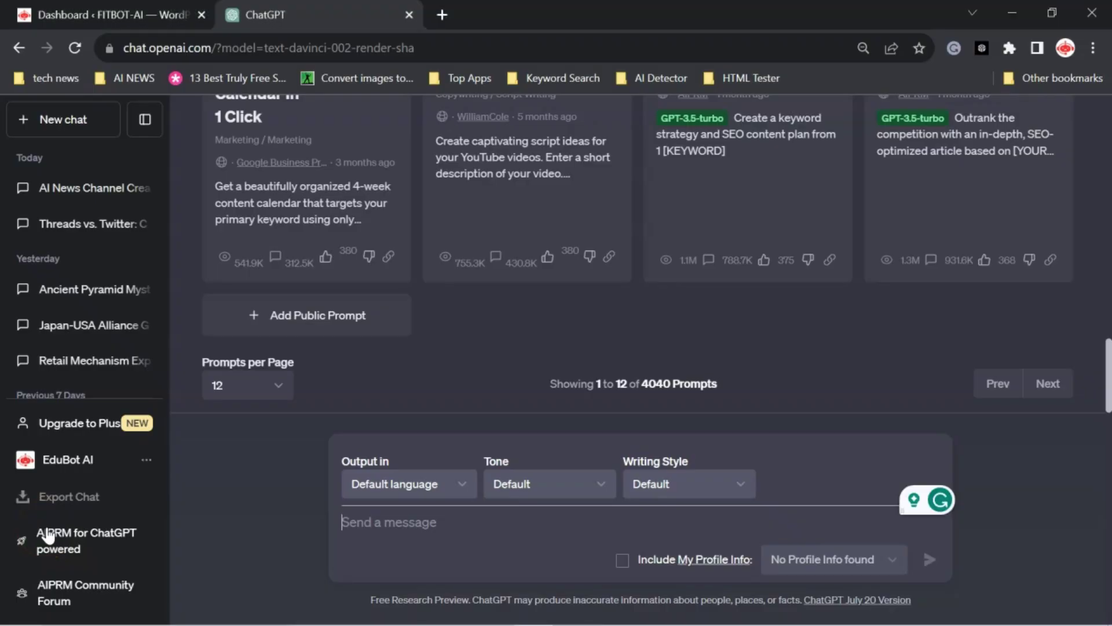
Ask ChatGPT for news channel name ideas and highlight NewsNow360 in its list
type("We want to start a news channel. Suggest some names")
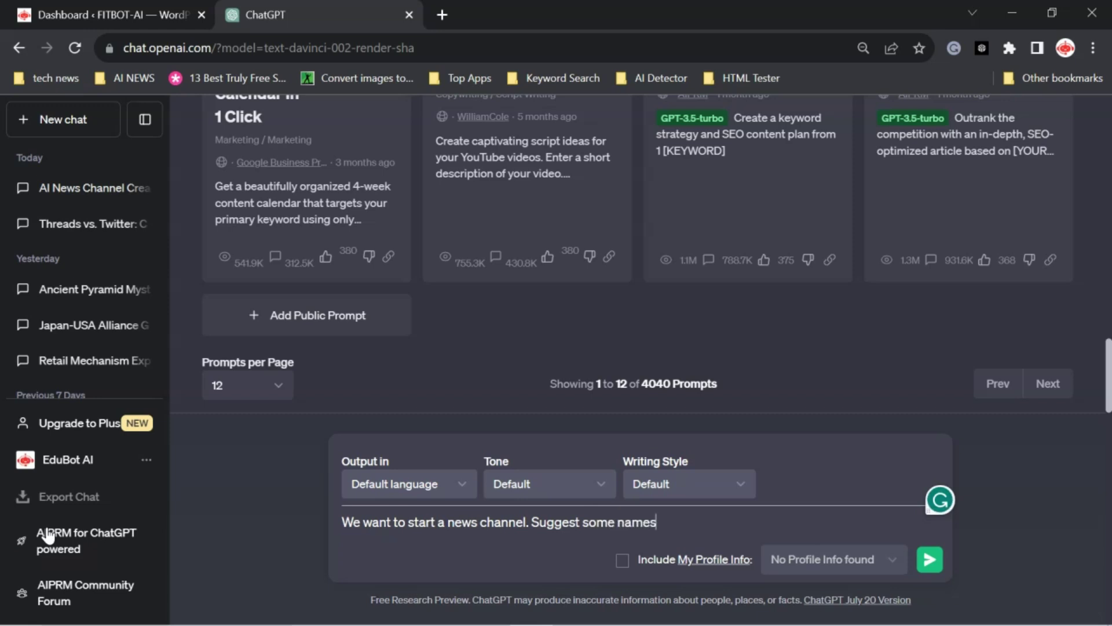
key("Return")
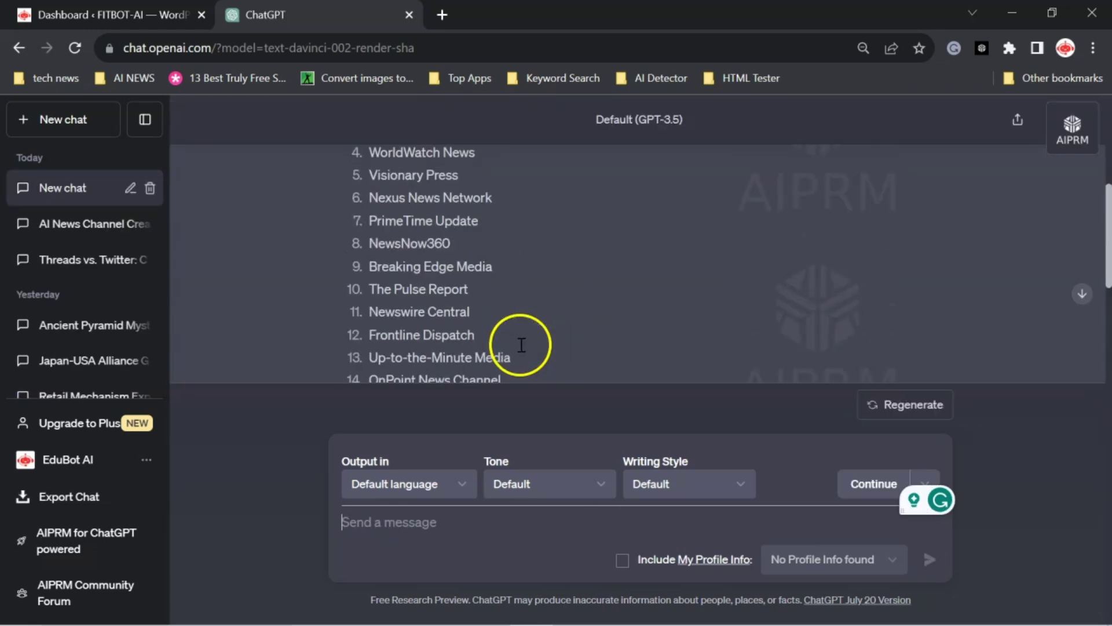
scroll(519, 348, "up", 4)
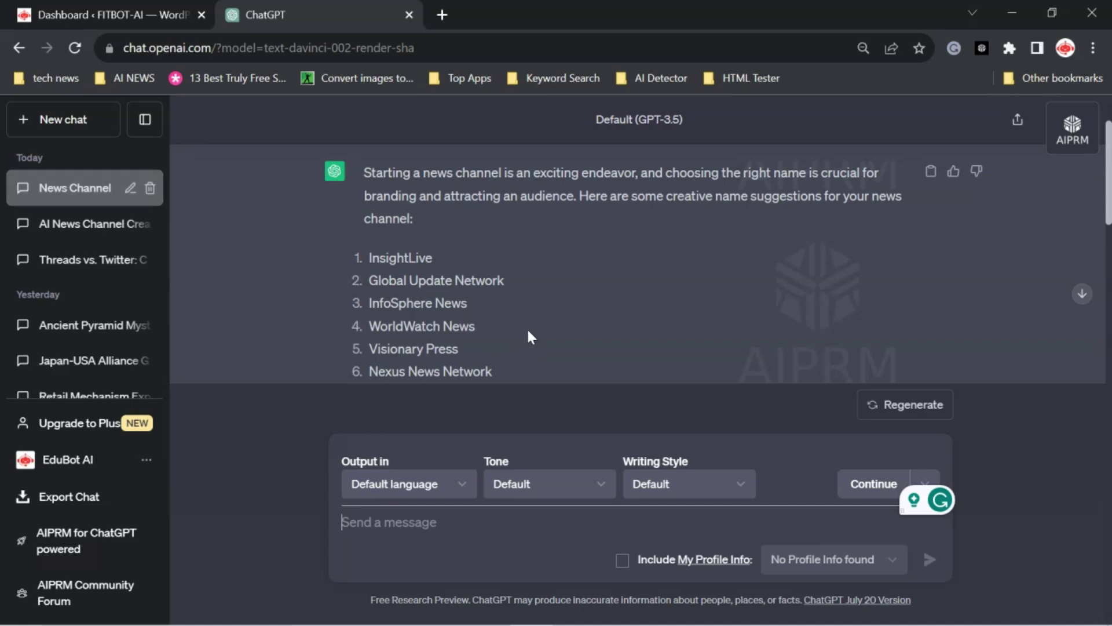
scroll(527, 333, "down", 3)
scroll(529, 330, "down", 3)
scroll(533, 331, "up", 5)
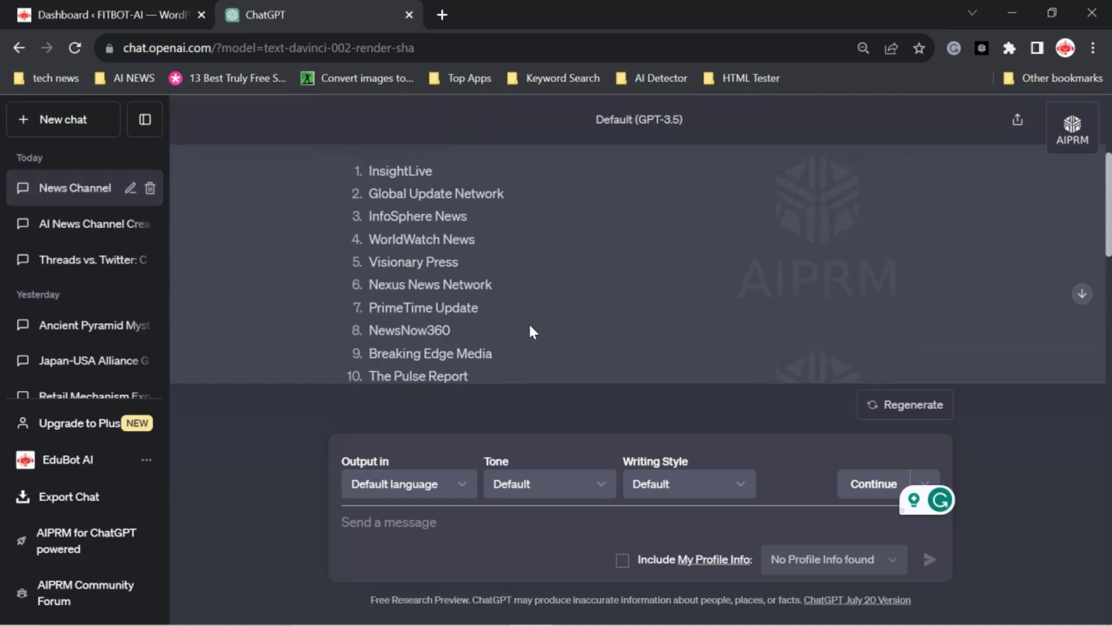
double_click(531, 332)
scroll(570, 299, "up", 1)
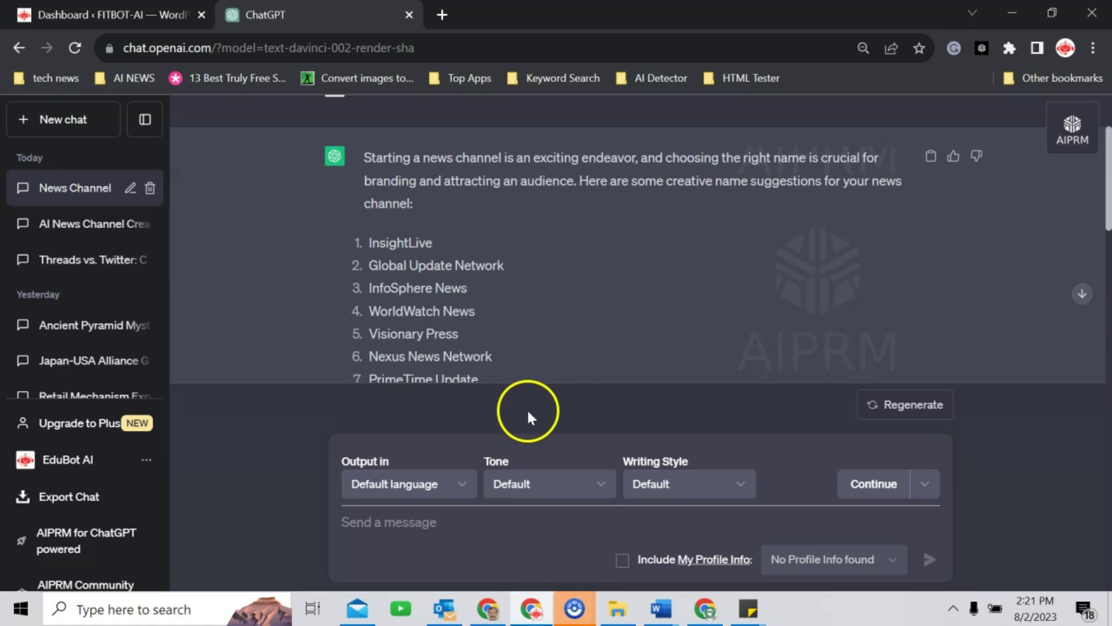
Request short two-word names from ChatGPT and select NewsLink from the reply
left_click(380, 523)
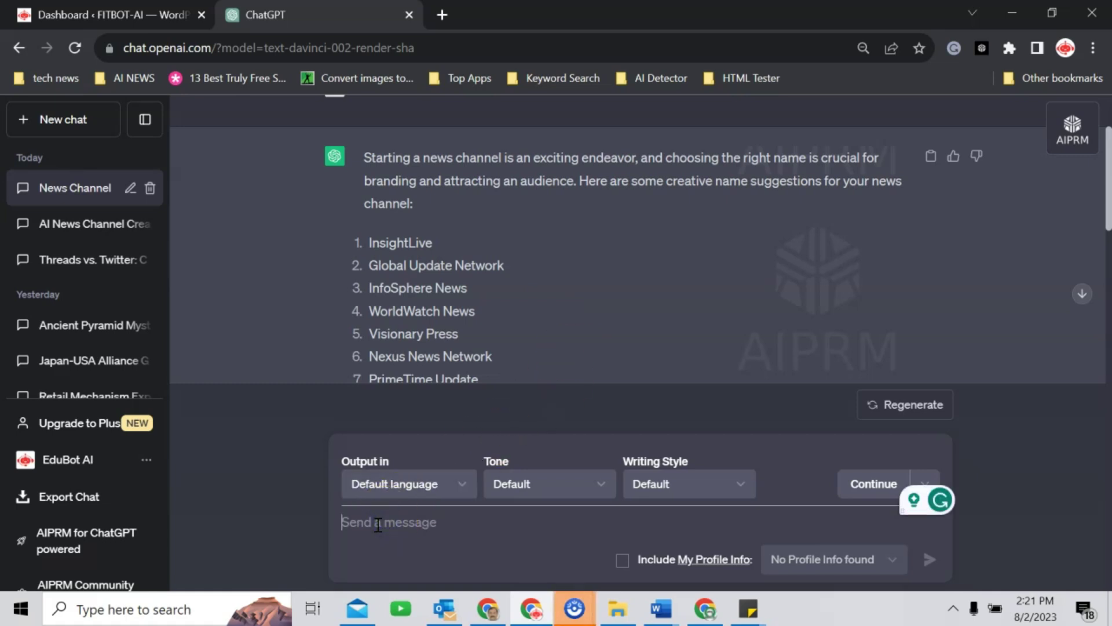
type("sugge")
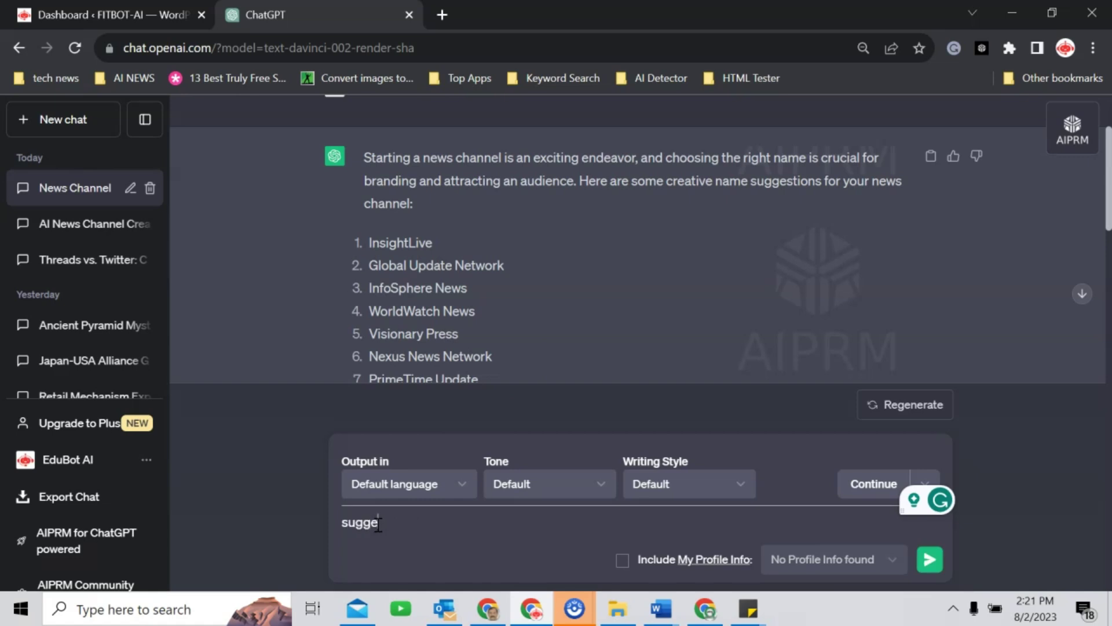
type("st s")
type("h")
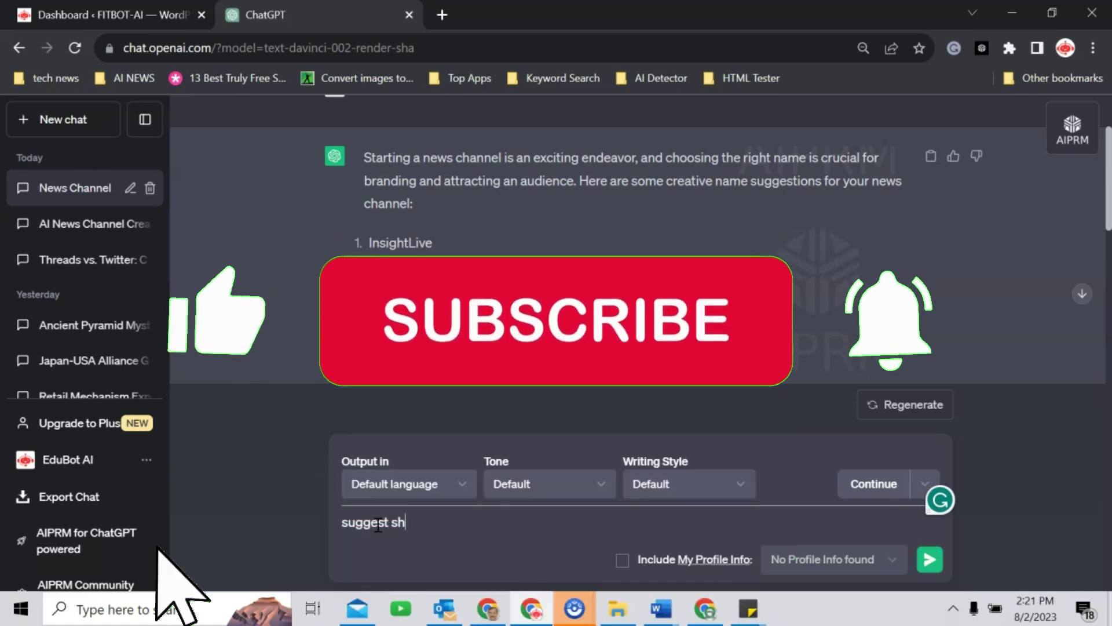
type("ort names just i")
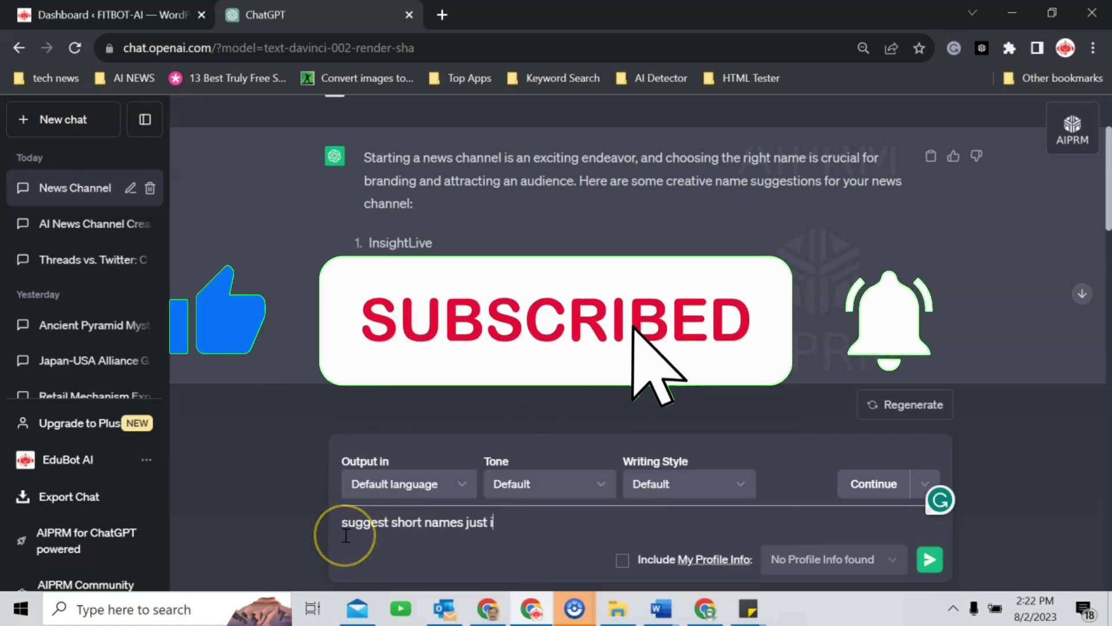
type("n 2 words")
key("Return")
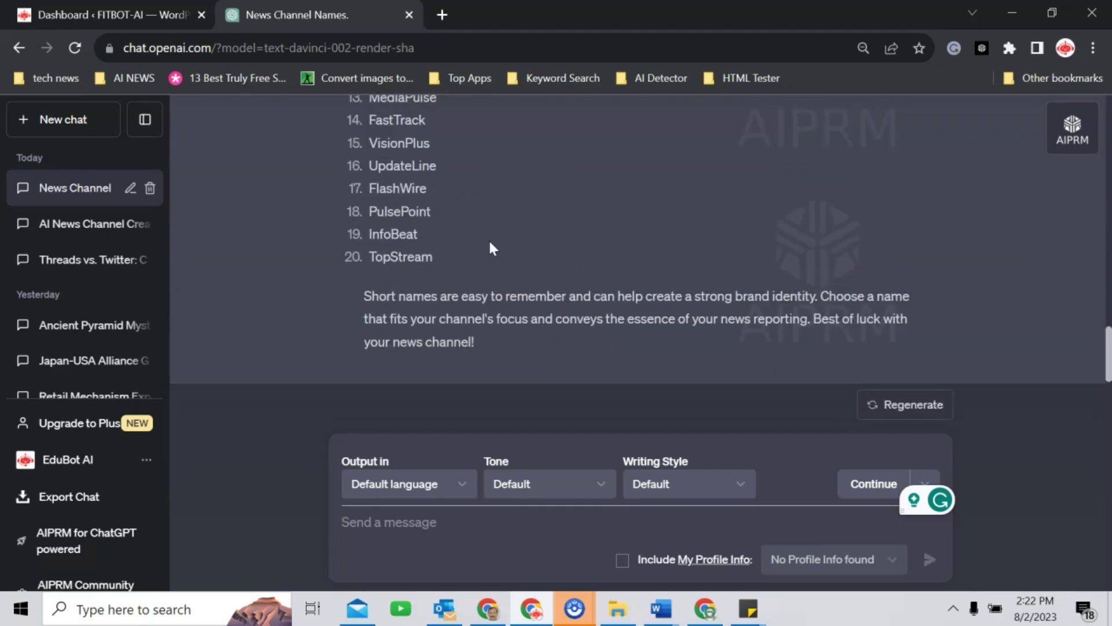
scroll(524, 260, "up", 3)
scroll(525, 260, "up", 3)
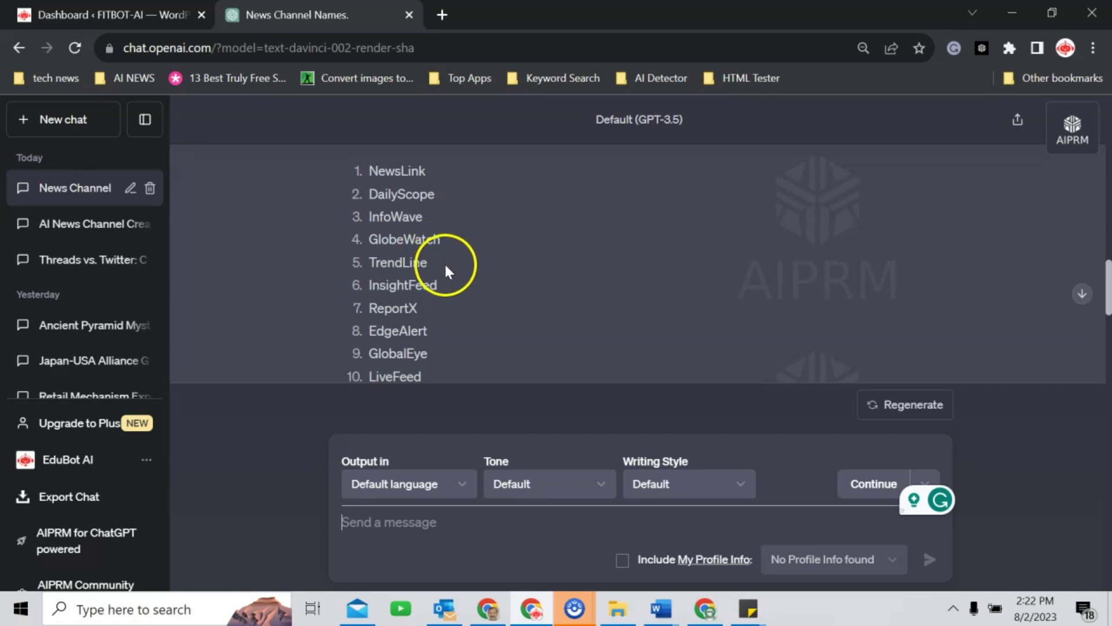
left_click(371, 167)
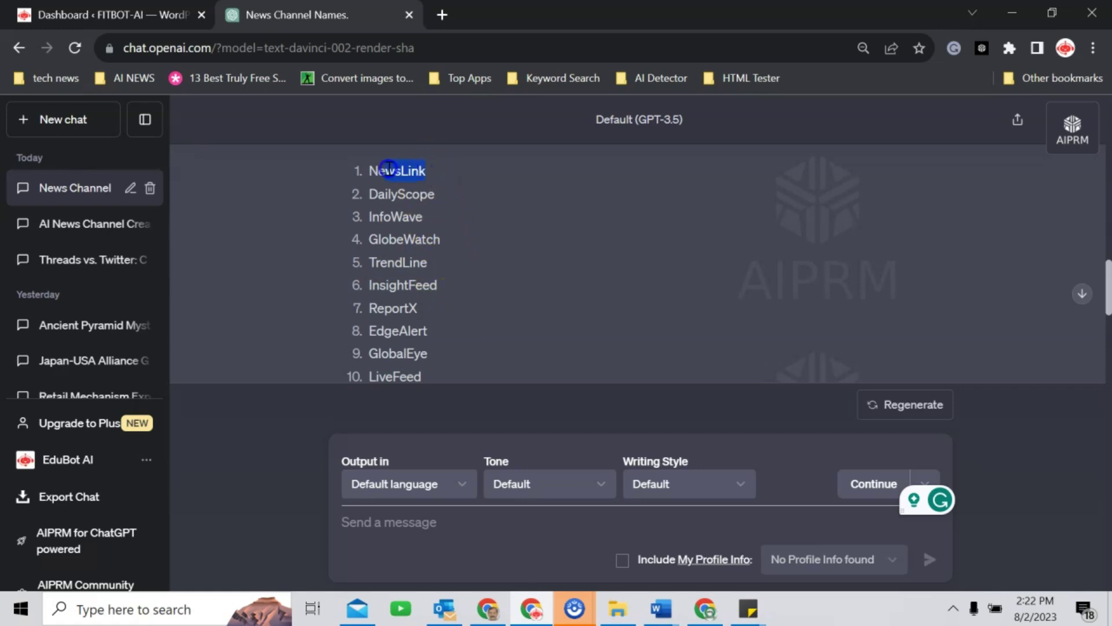
left_click_drag(370, 167, 428, 170)
key("ctrl+c")
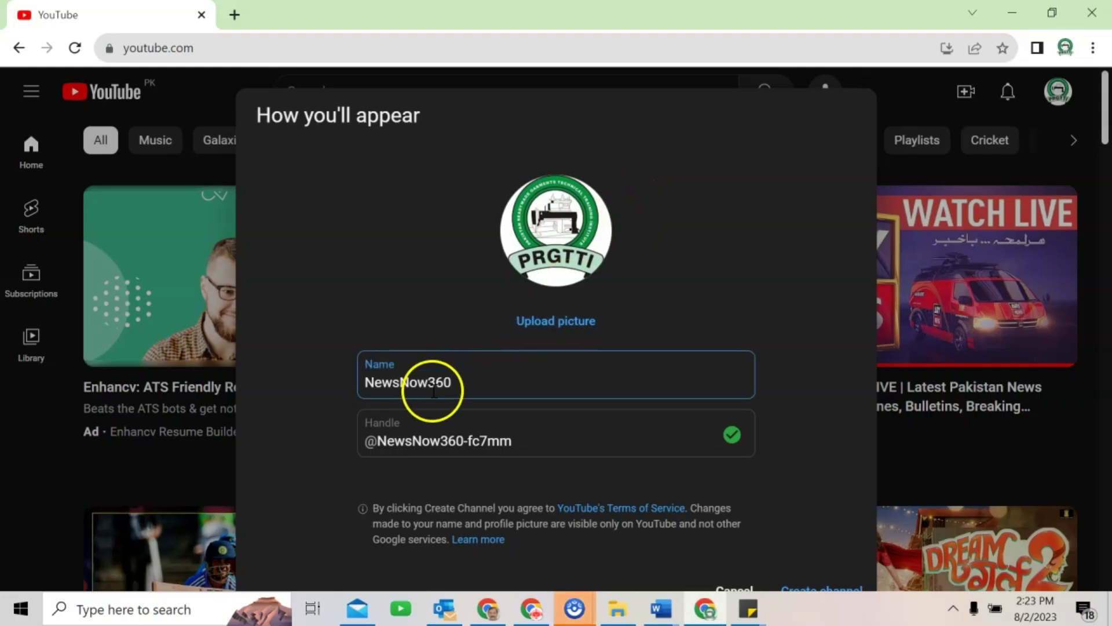
Replace NewsNow360 with NewsLink in the Name field, check the handle, and create the channel
left_click_drag(479, 384, 368, 382)
key("ctrl+v")
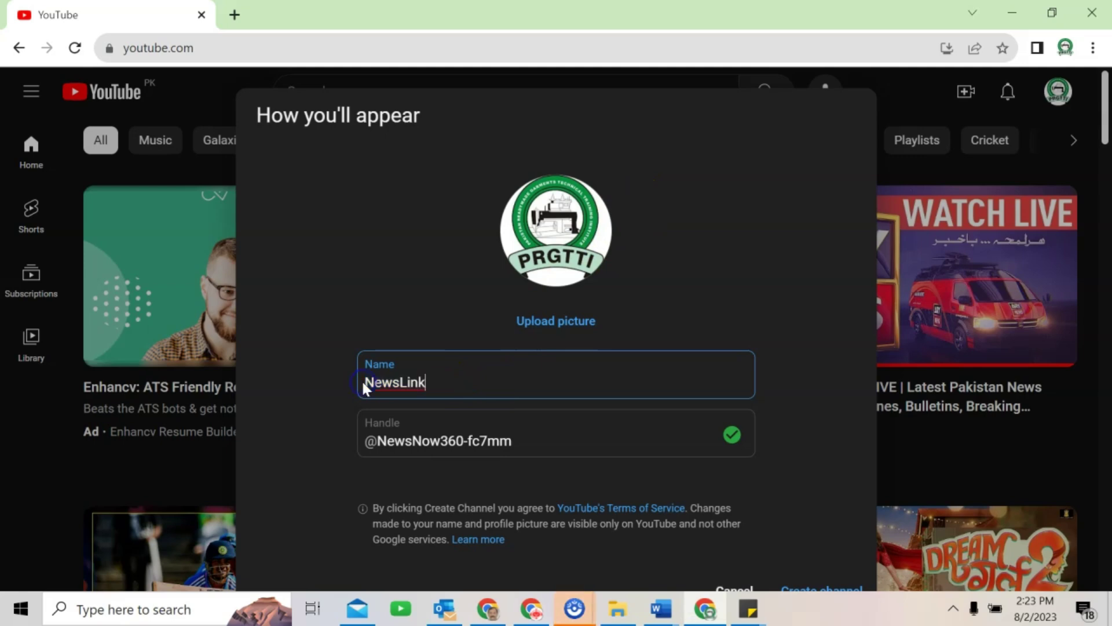
left_click(359, 443)
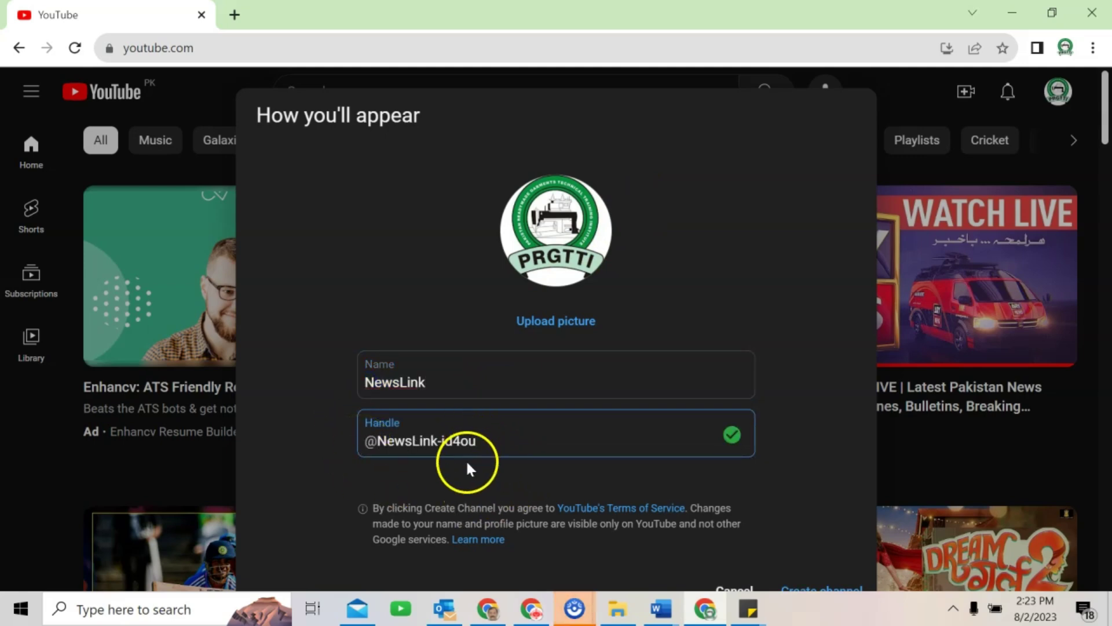
key("ctrl+minus")
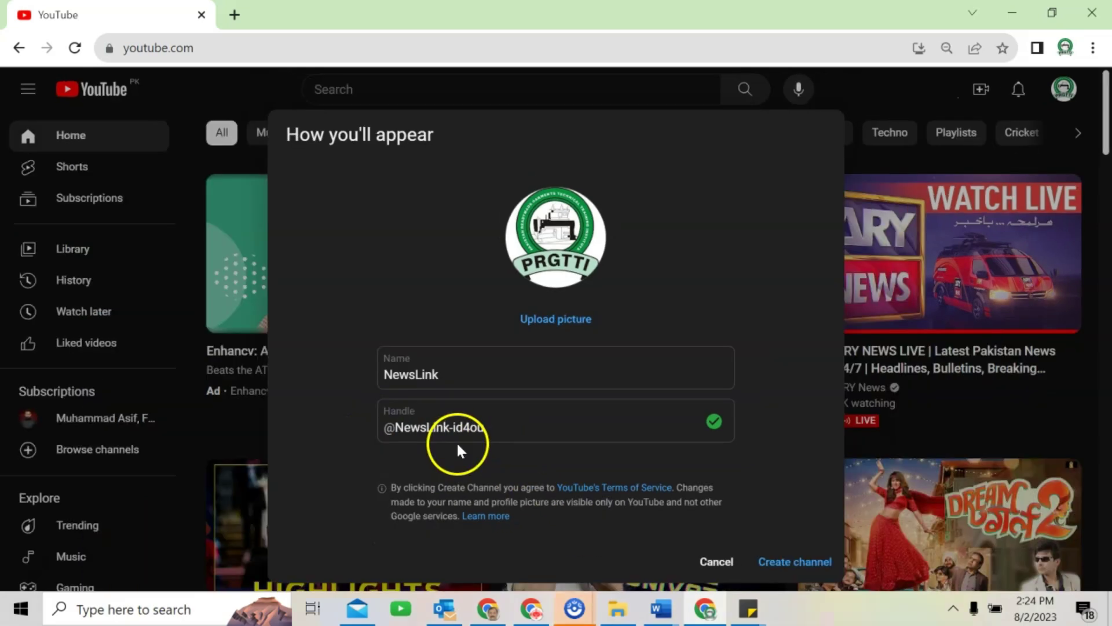
left_click(799, 570)
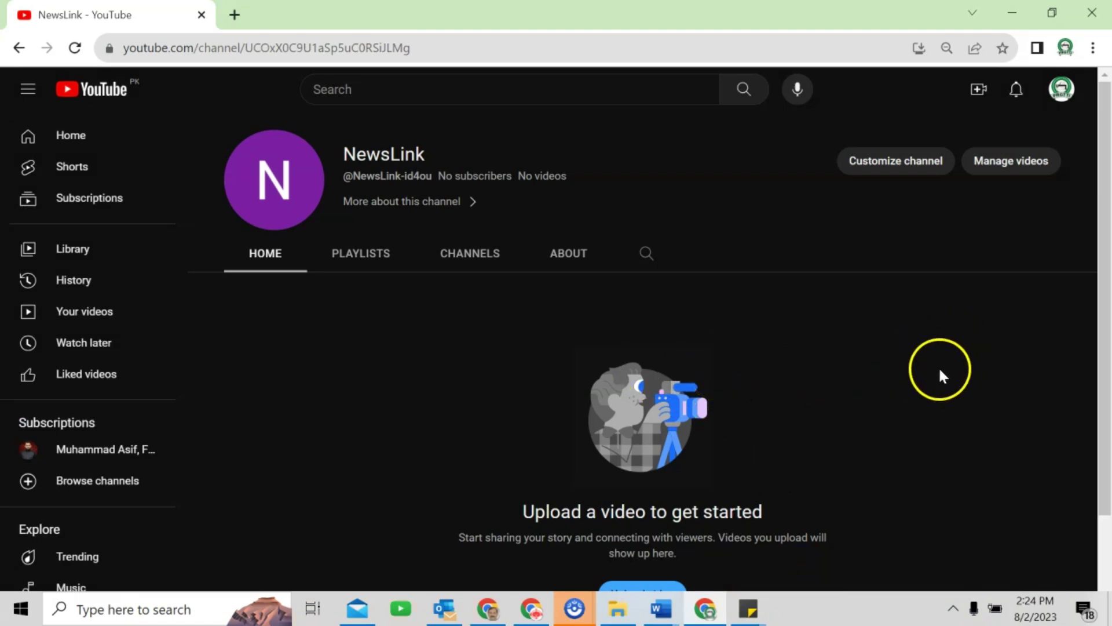
Open YouTube Studio for the NewsLink channel from the avatar menu
scroll(947, 355, "down", 2)
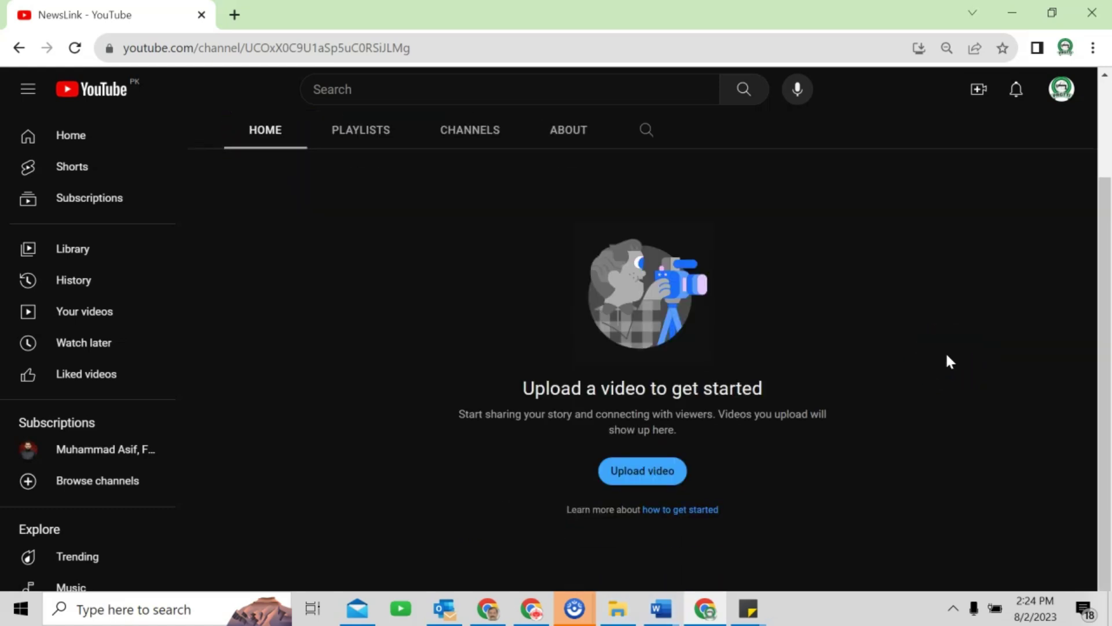
scroll(946, 359, "up", 2)
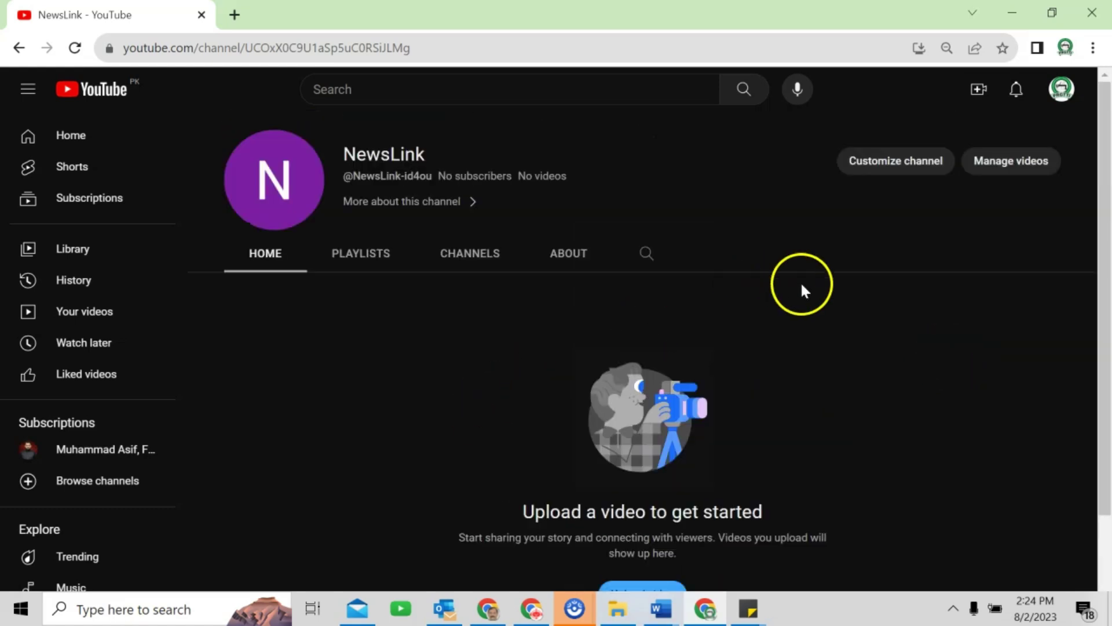
left_click(1061, 93)
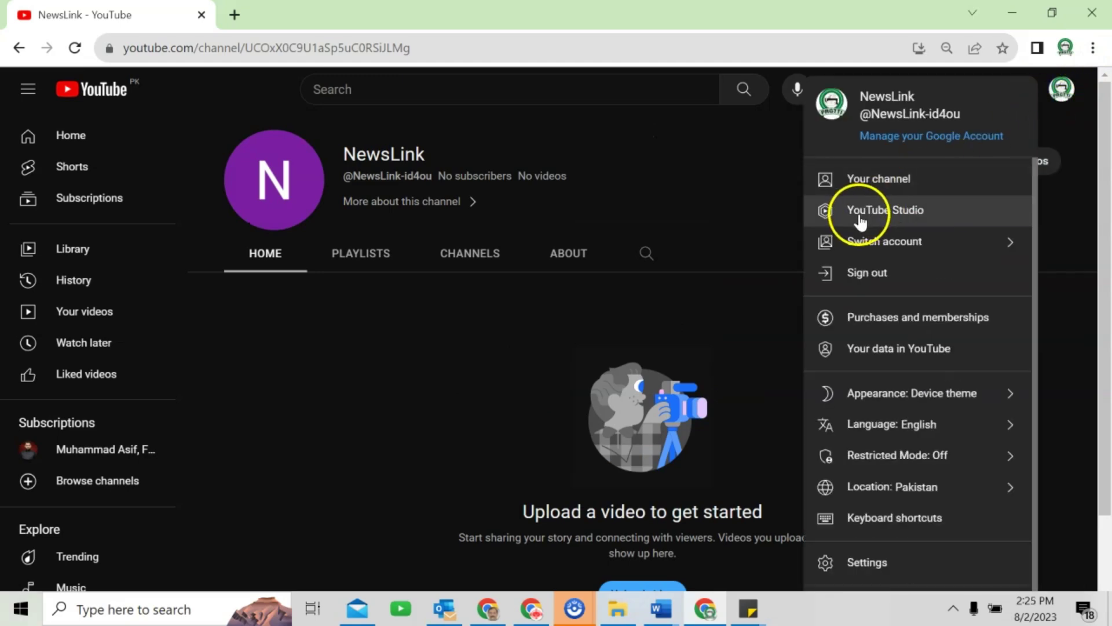
left_click(866, 212)
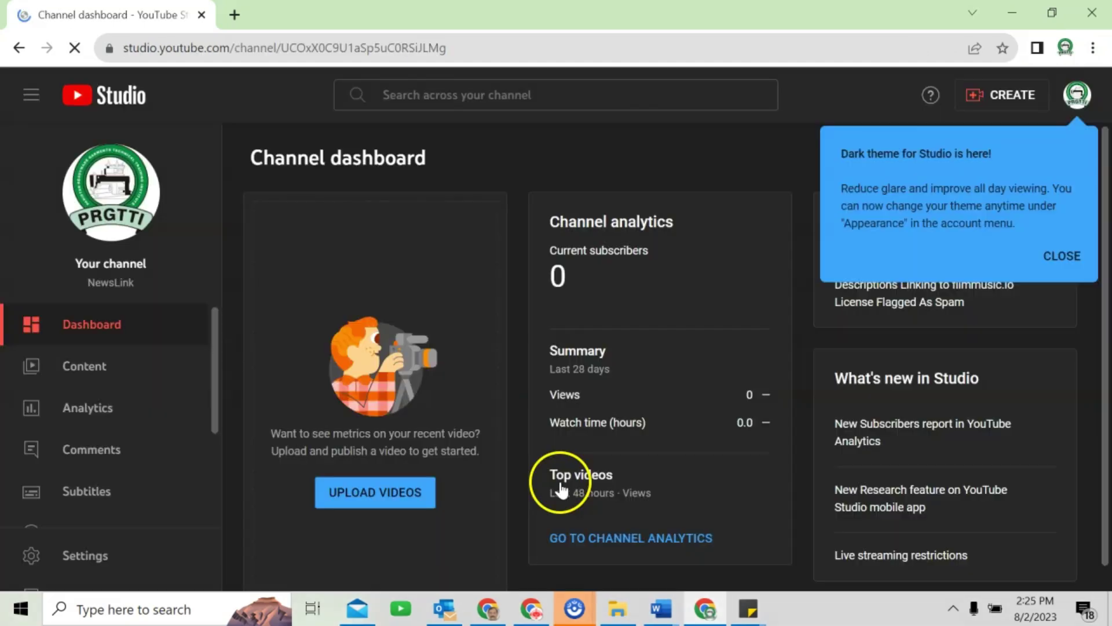
scroll(122, 388, "down", 2)
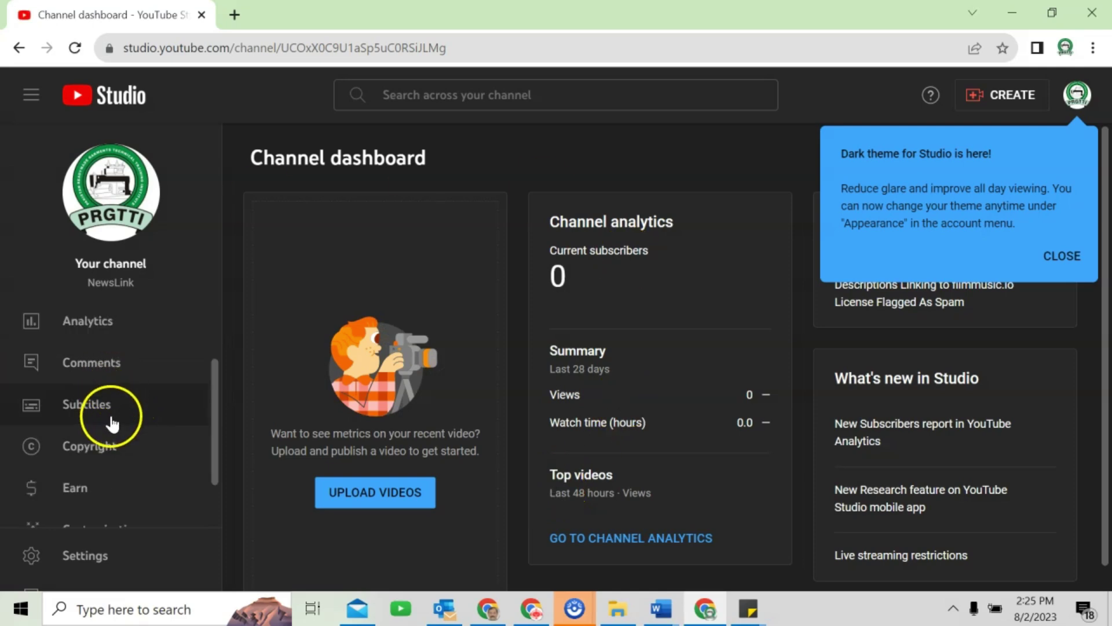
key("ctrl+minus")
Open Channel customization's Basic info and dismiss the dark theme announcement
left_click(110, 487)
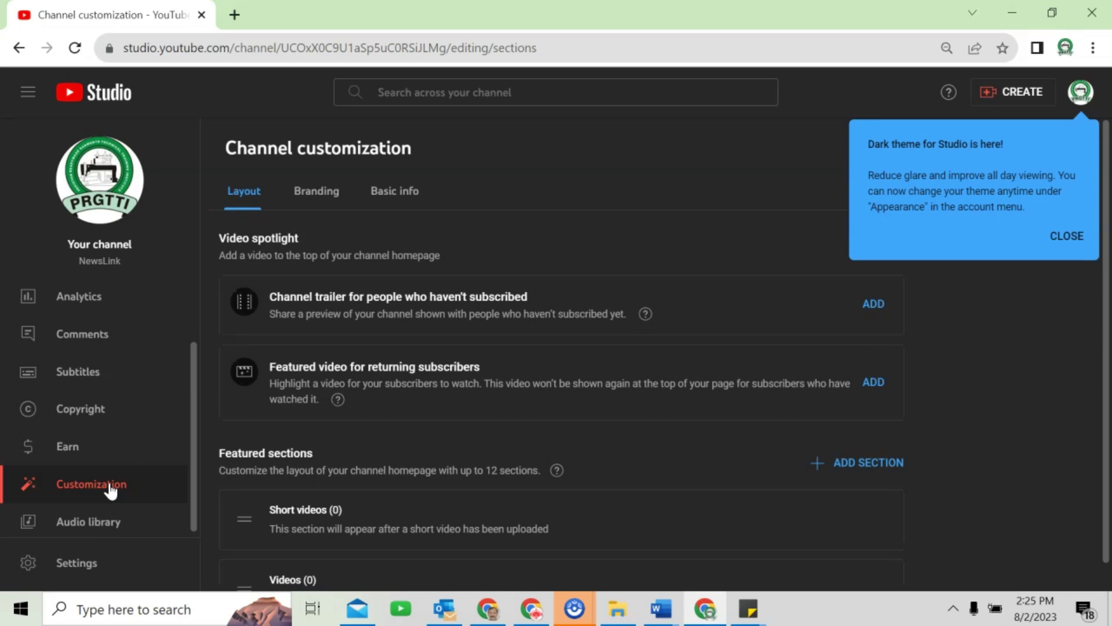
left_click(392, 191)
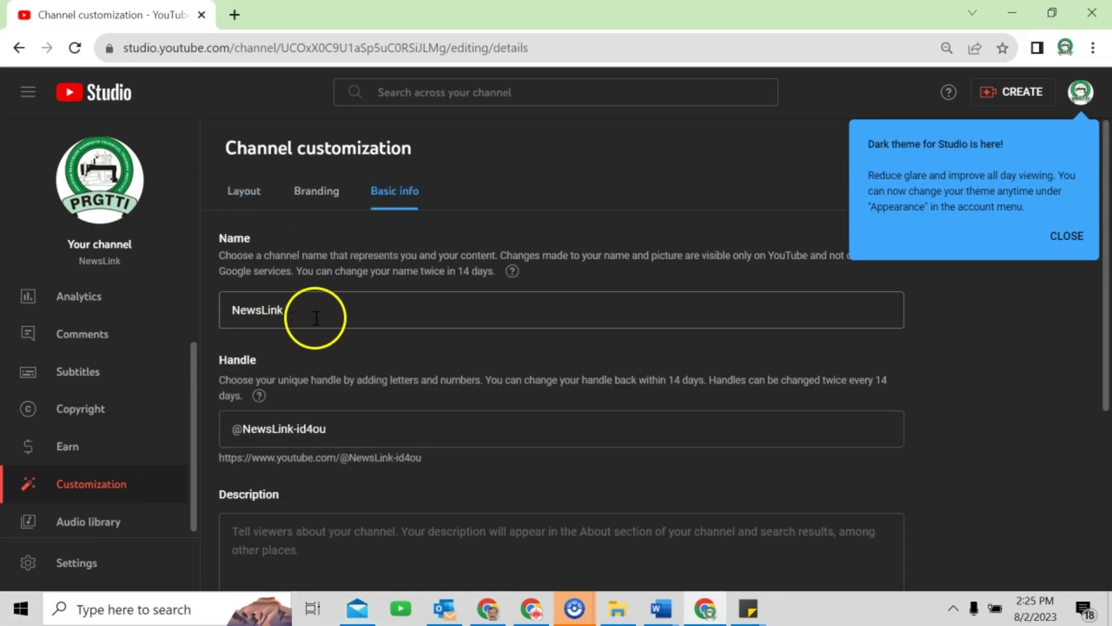
left_click(1066, 236)
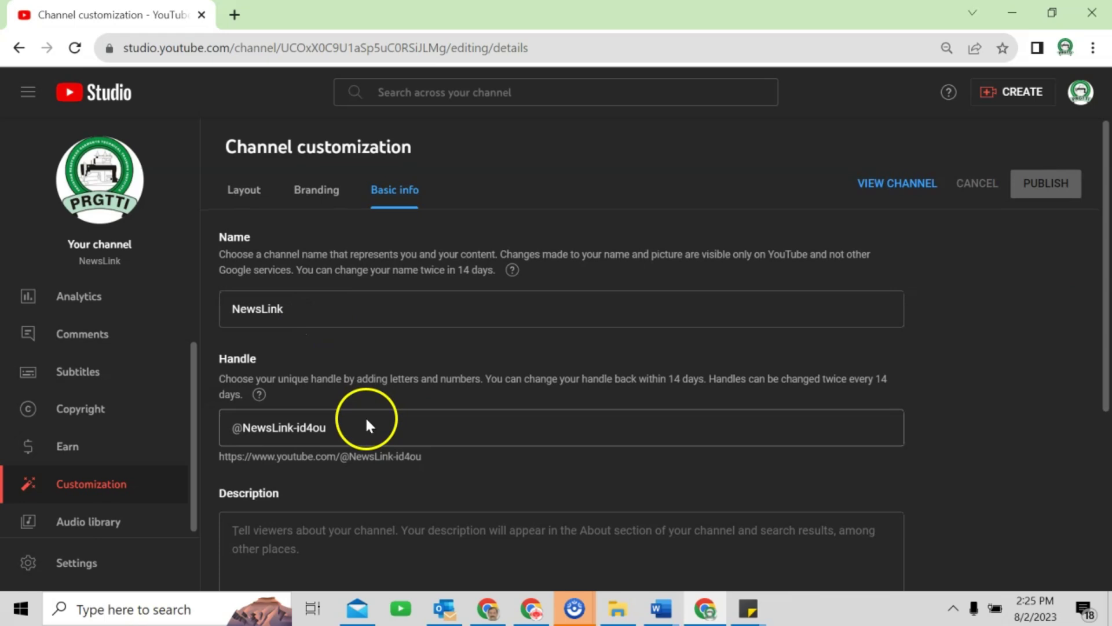
scroll(368, 427, "down", 2)
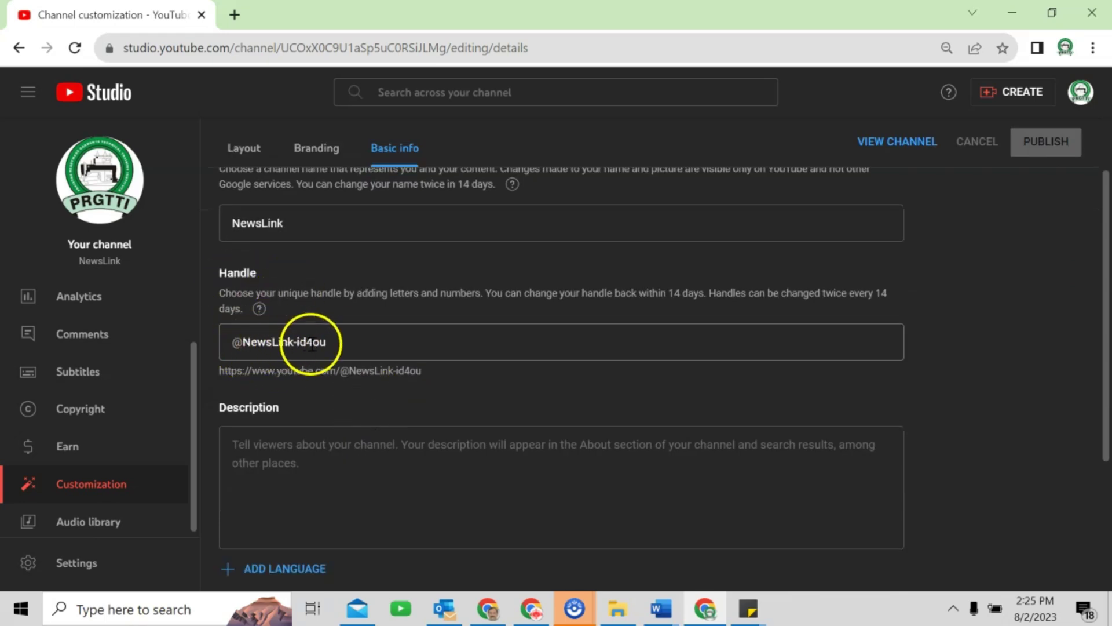
Review the NewsLink name, handle and empty description, then return to the ChatGPT chat
left_click_drag(329, 342, 298, 341)
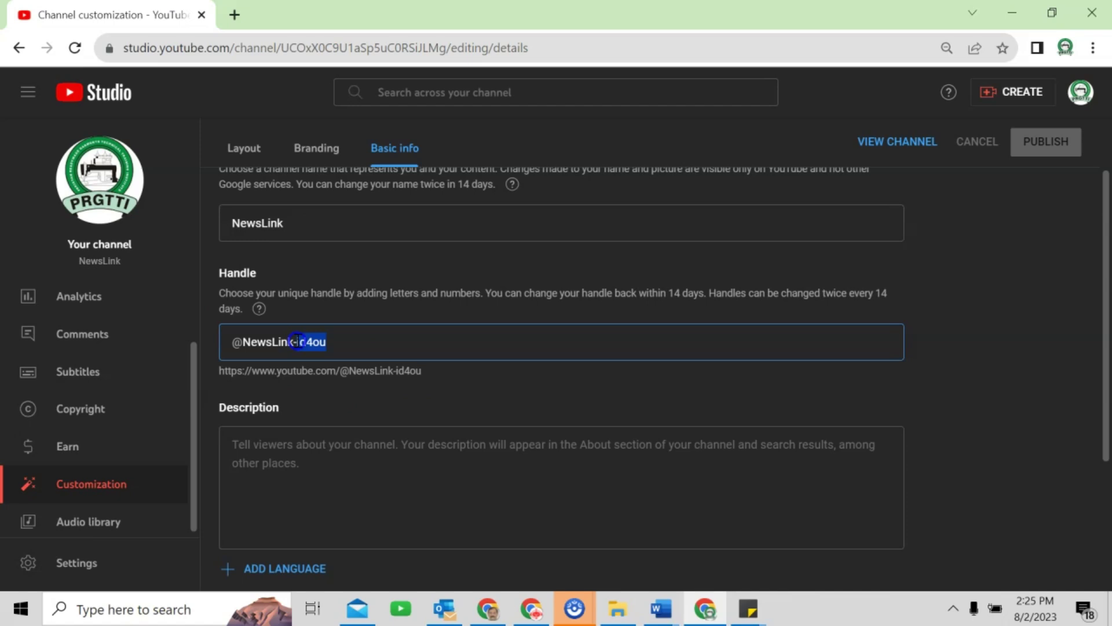
left_click(321, 450)
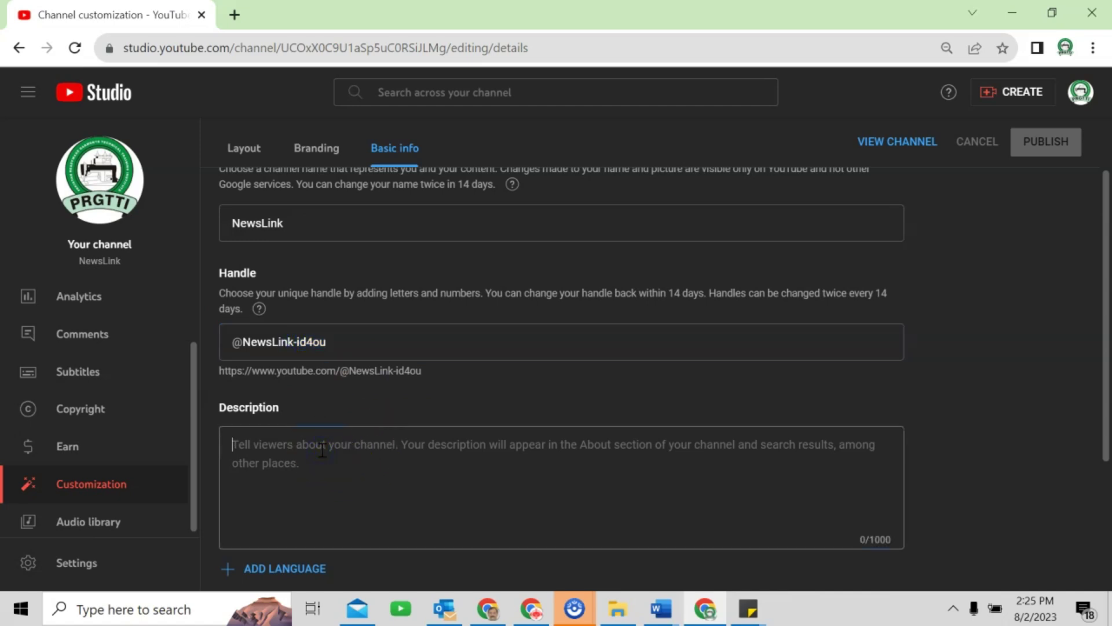
left_click(318, 224)
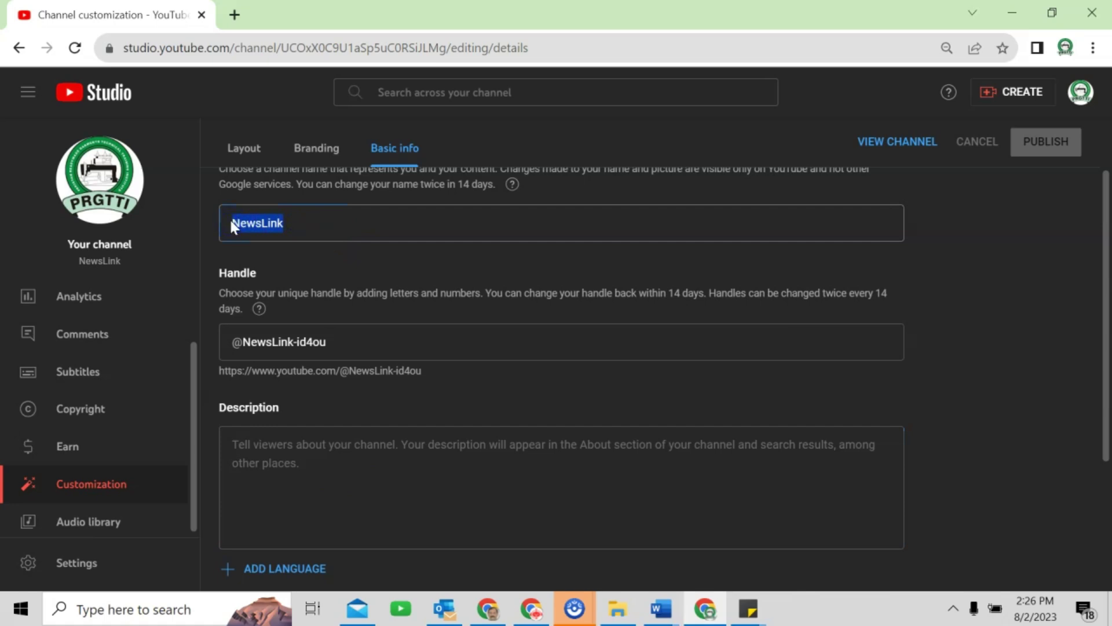
left_click(532, 609)
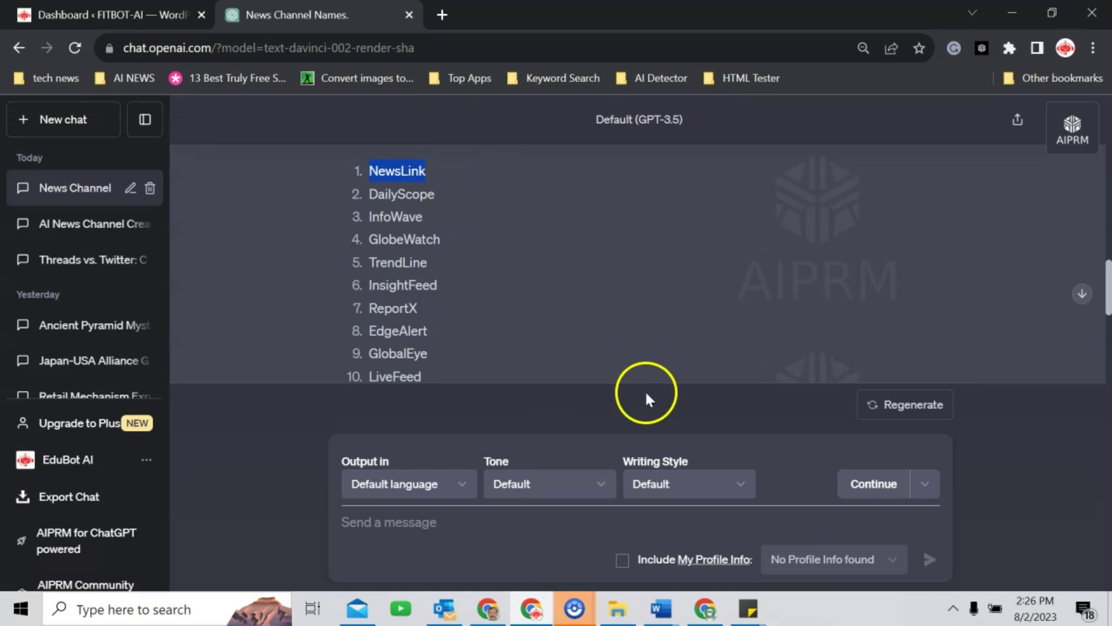
Ask ChatGPT to write a channel description focused on NewsLink
left_click(341, 524)
type("Wr")
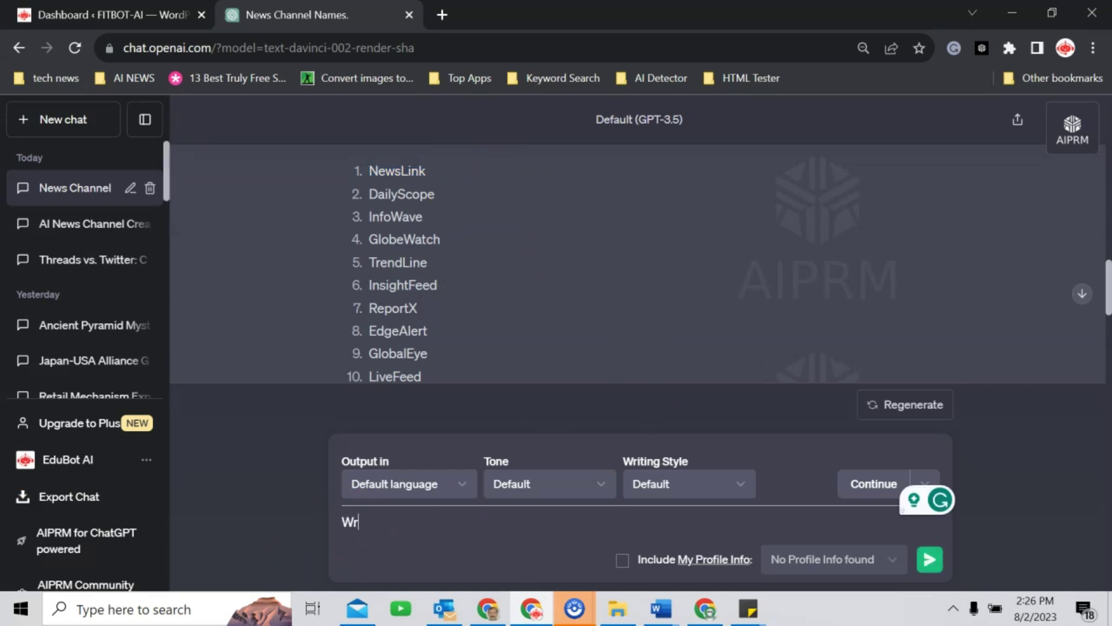
type("ite channel description by focusing on \"NewsLink")
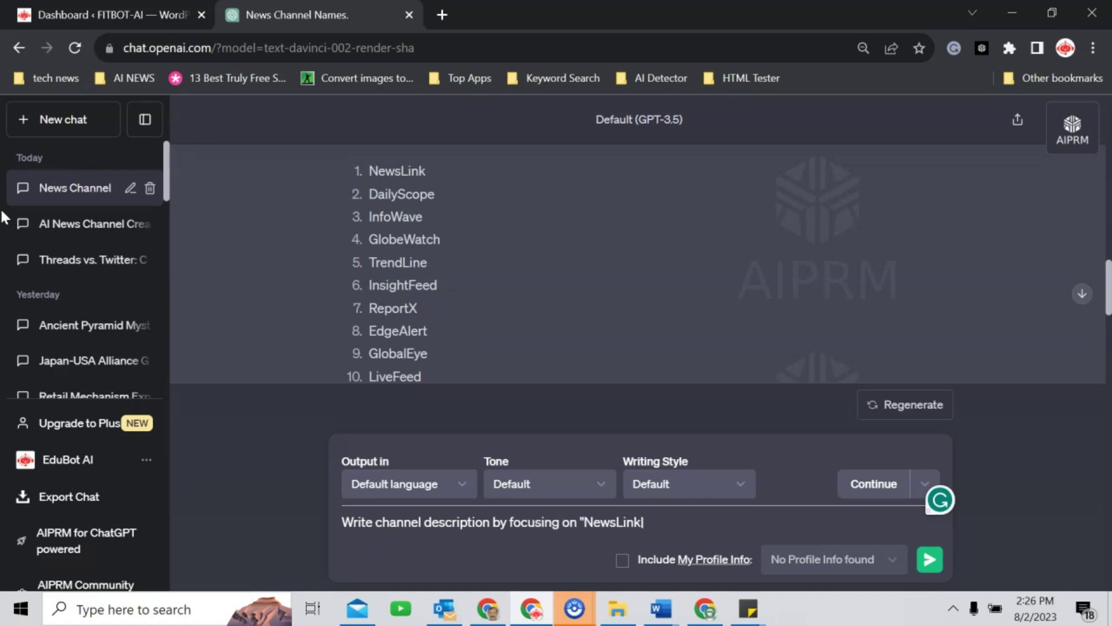
key("Return")
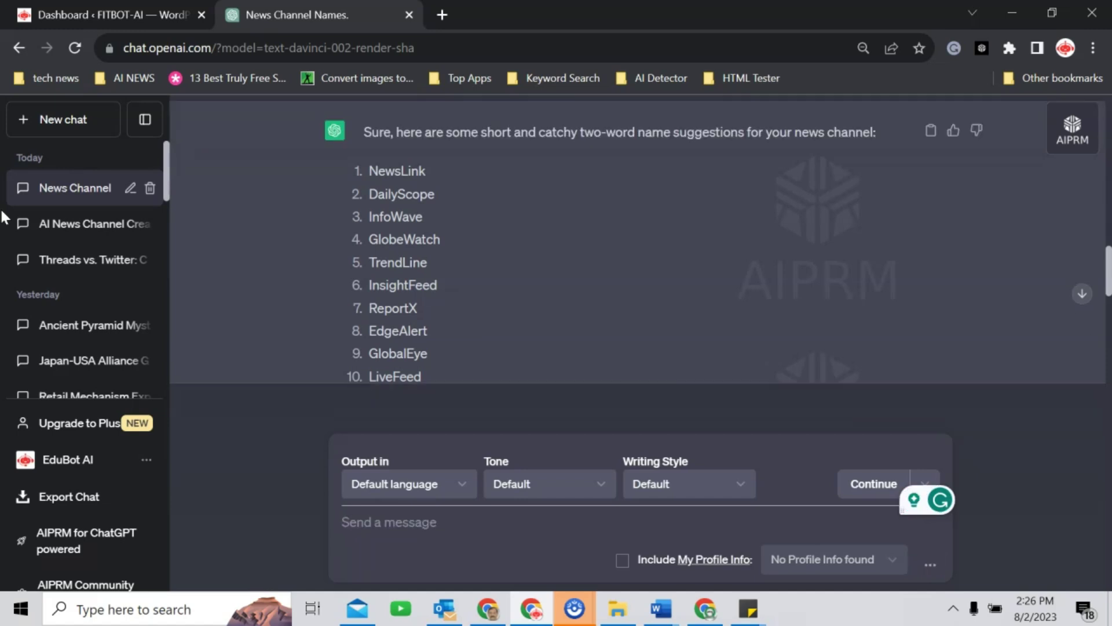
left_click(704, 608)
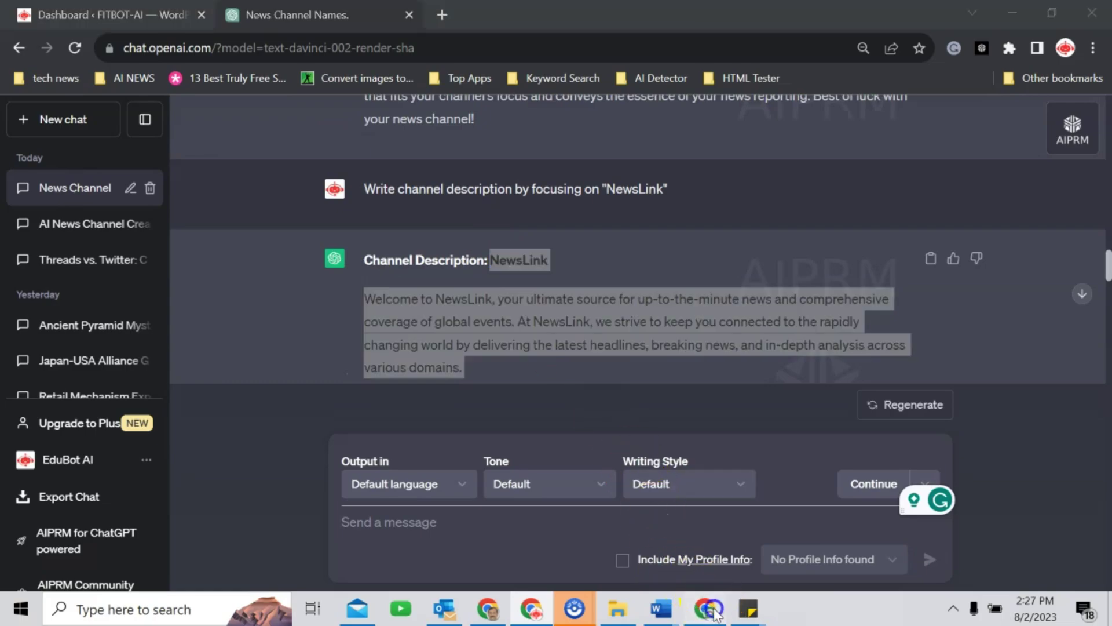
Paste the ChatGPT description, cut the In-Depth Analysis paragraphs to fit 1000 characters, and publish
left_click(284, 446)
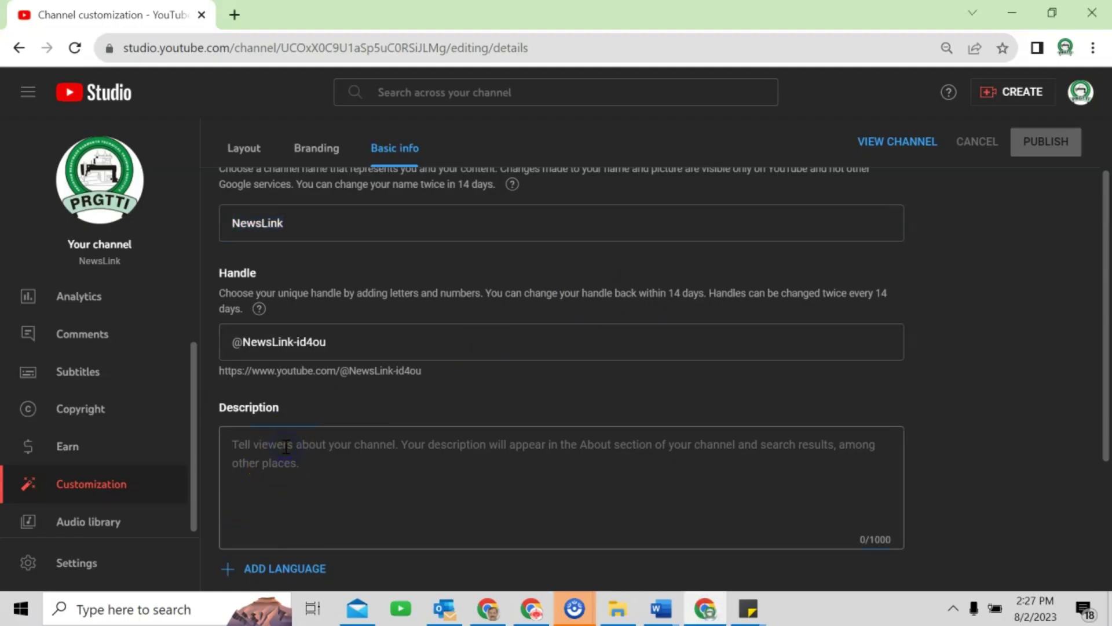
key("ctrl+v")
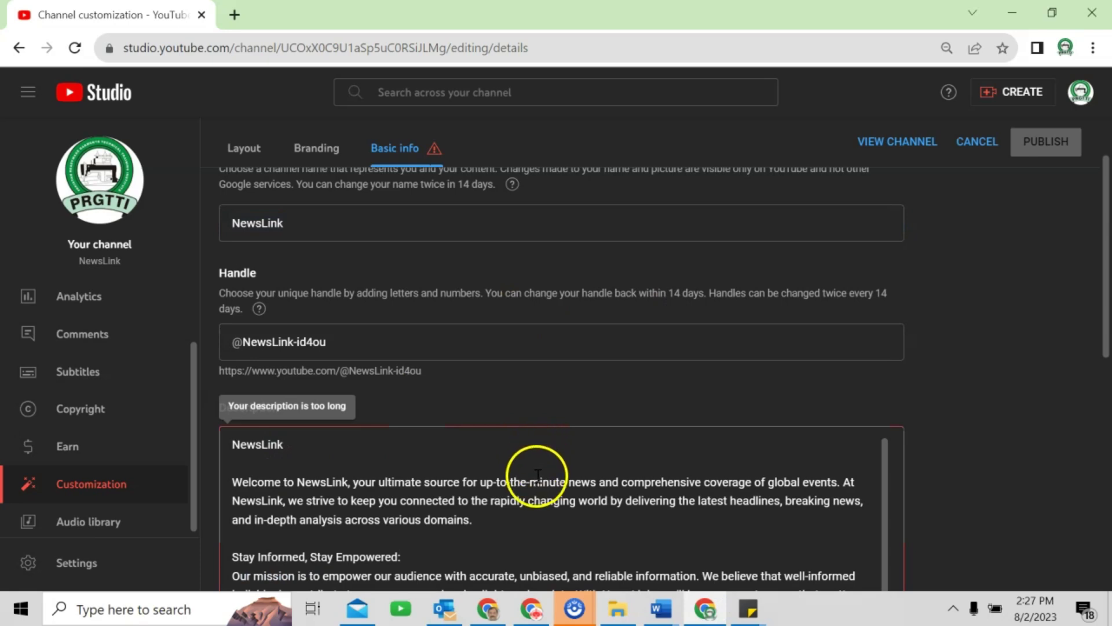
scroll(537, 477, "down", 2)
scroll(537, 478, "down", 1)
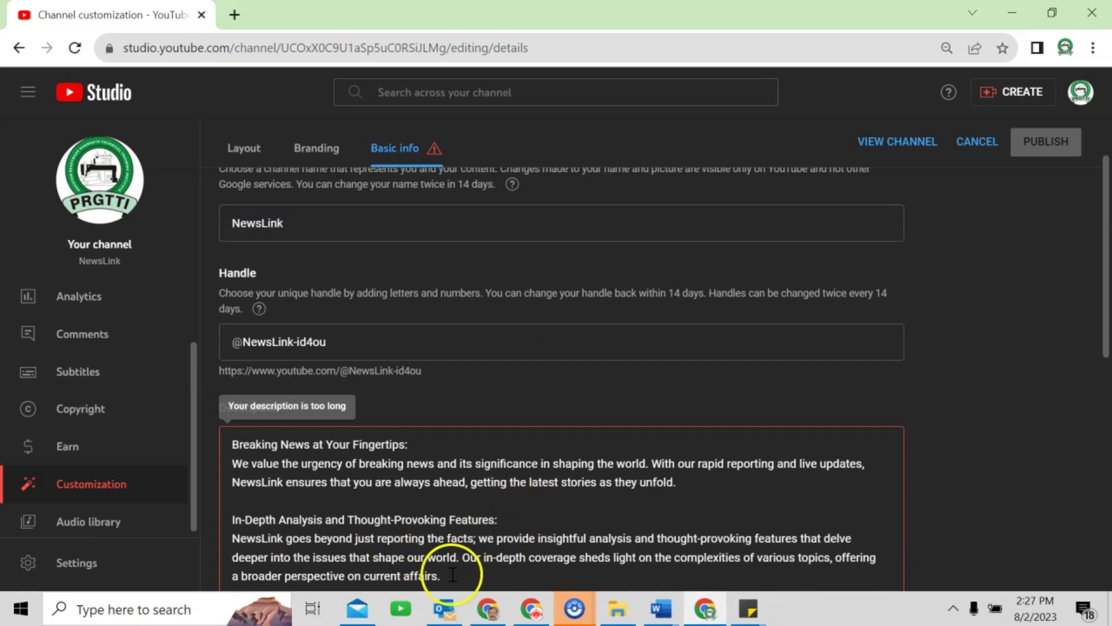
left_click_drag(452, 576, 233, 524)
key("shift+Up")
key("shift+Up")
key("shift+Up")
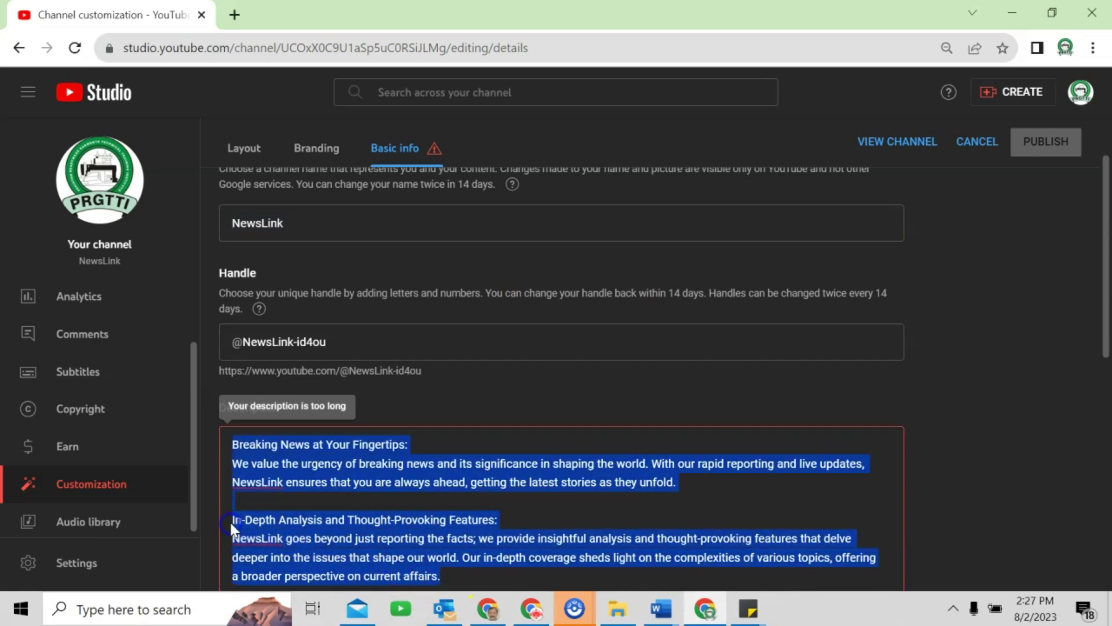
key("BackSpace")
key("BackSpace")
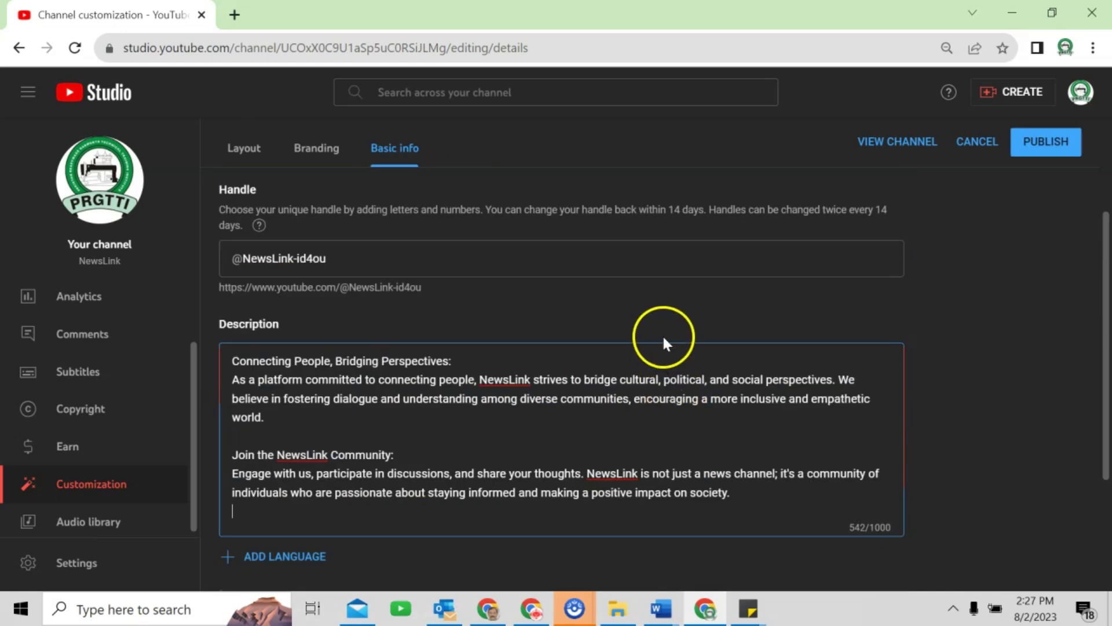
left_click(1034, 148)
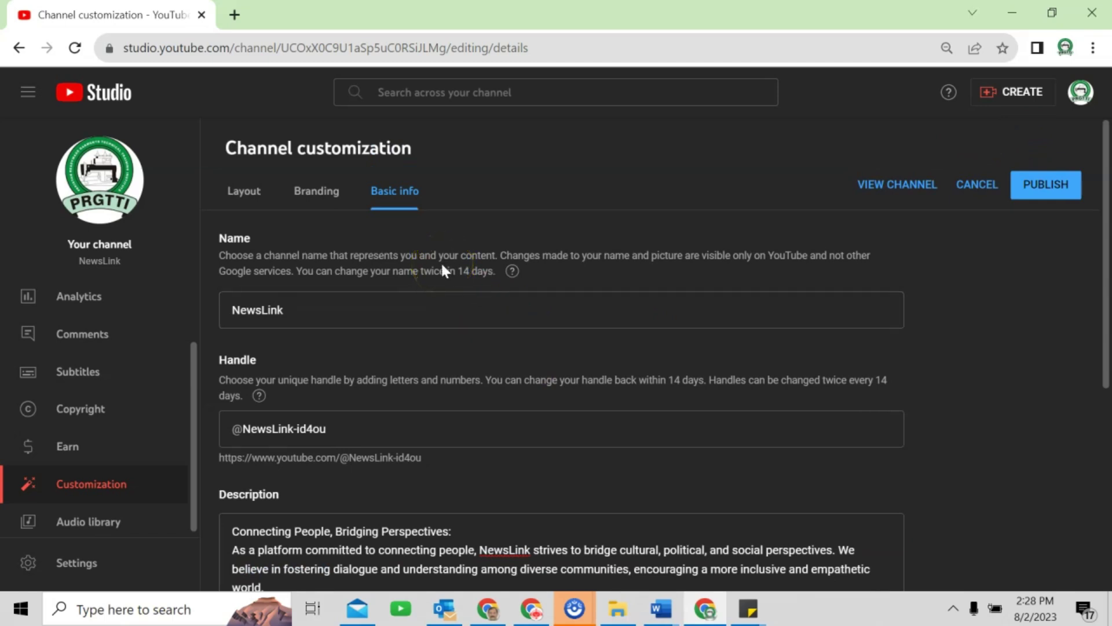
Show NewsLink's Branding tab with its Picture, Banner image and Video watermark settings
left_click(314, 192)
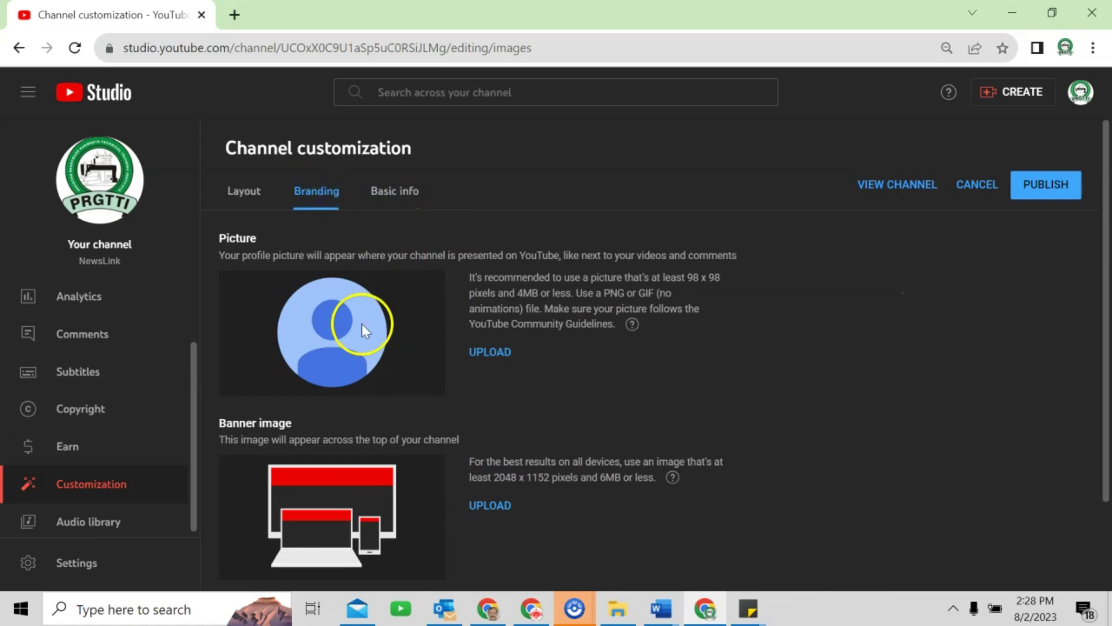
scroll(387, 390, "down", 2)
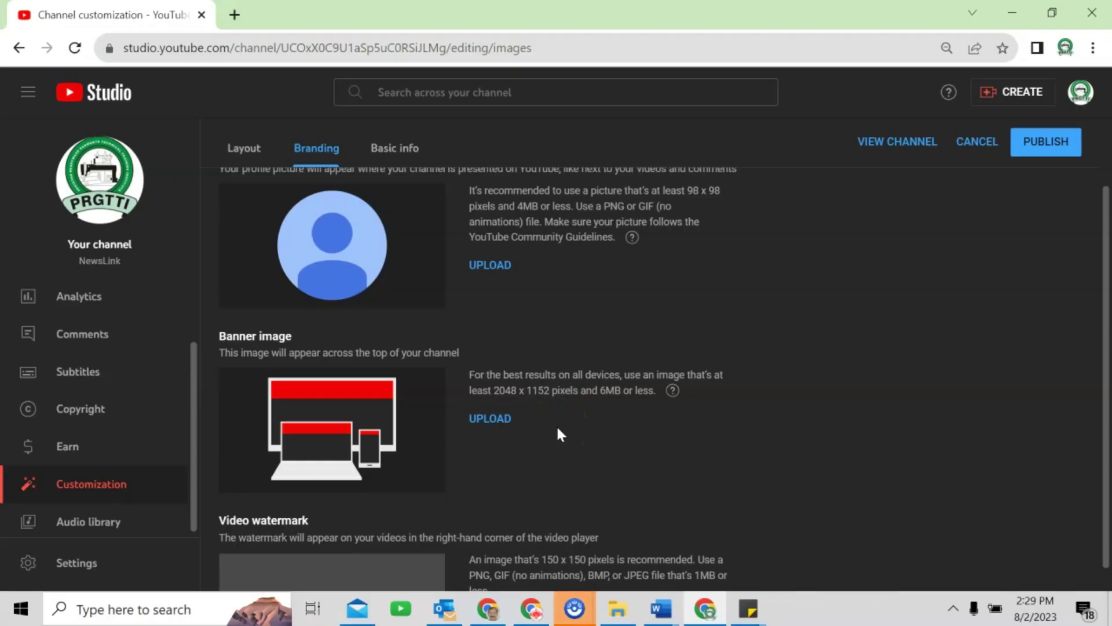
Go to the Canva home and search templates for 'logo'
left_click(149, 281)
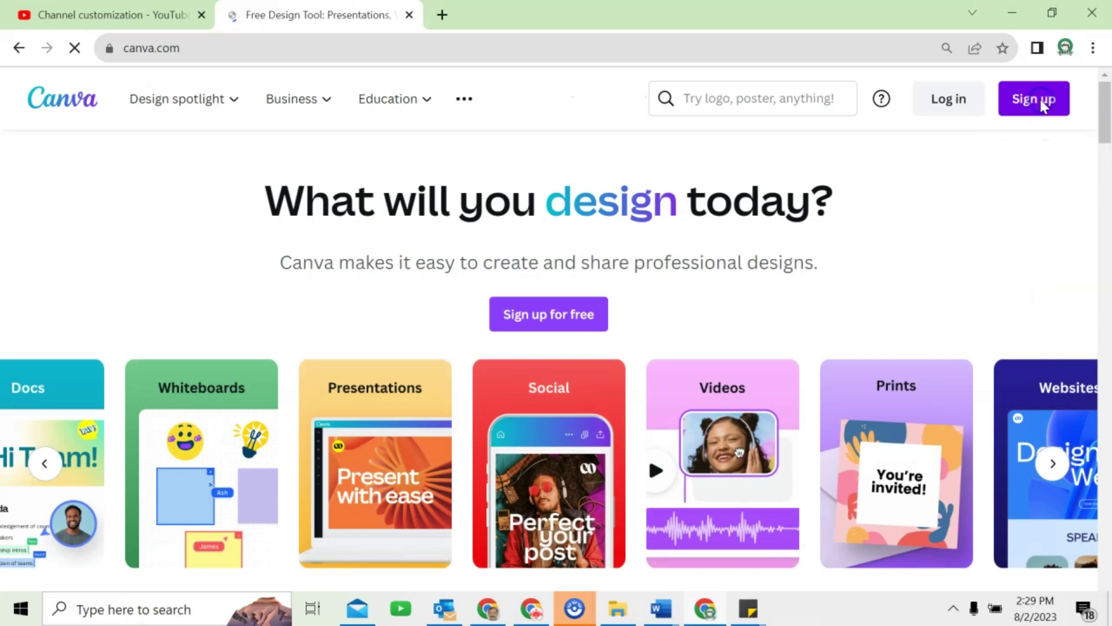
left_click(1040, 103)
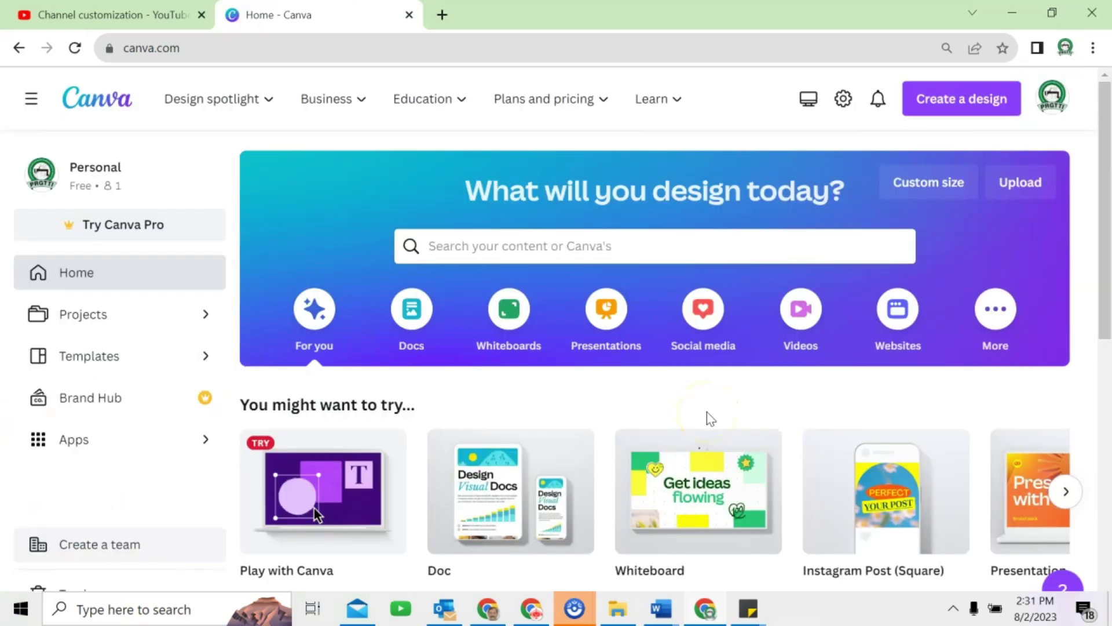
left_click(454, 246)
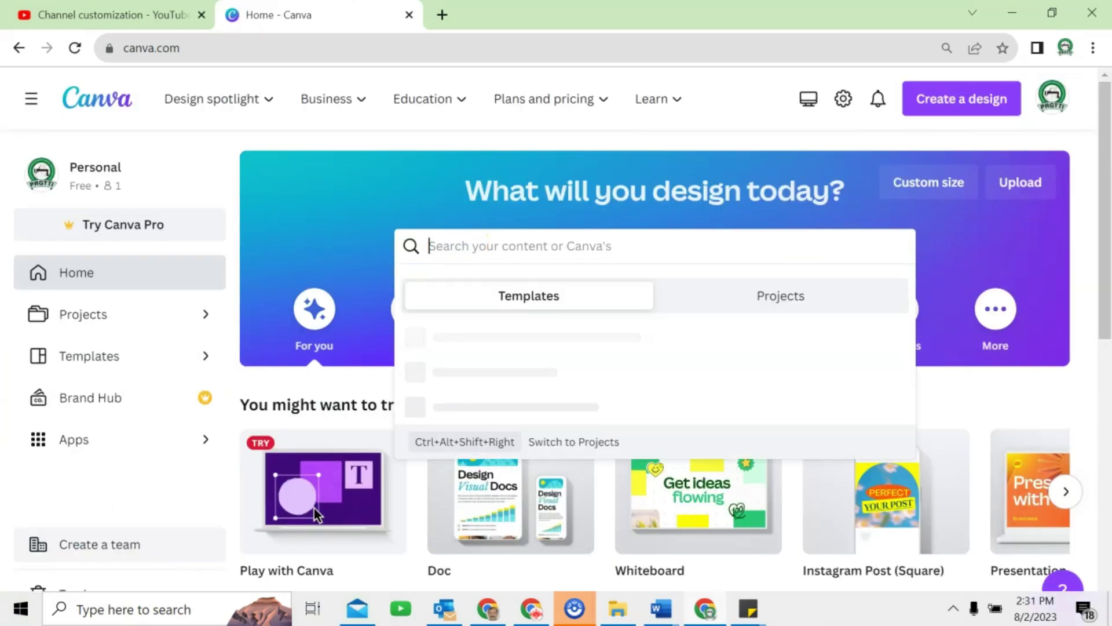
type("logo")
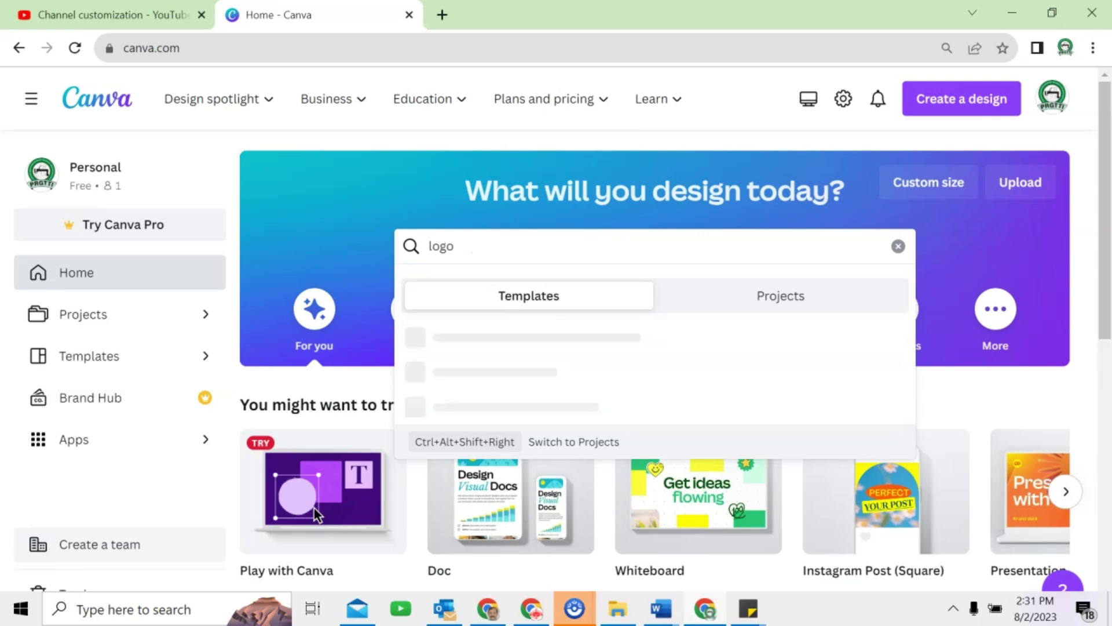
key("Return")
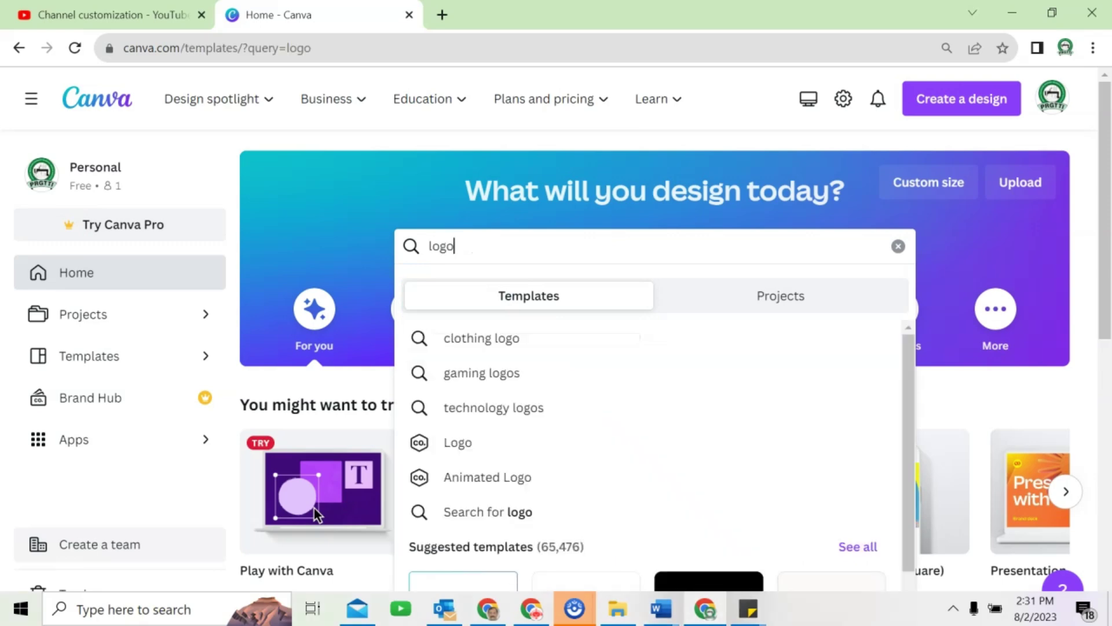
Open the Yellow Minimalist Round Shaped Cafe Logo (Thynk Cafe) template
scroll(508, 270, "down", 3)
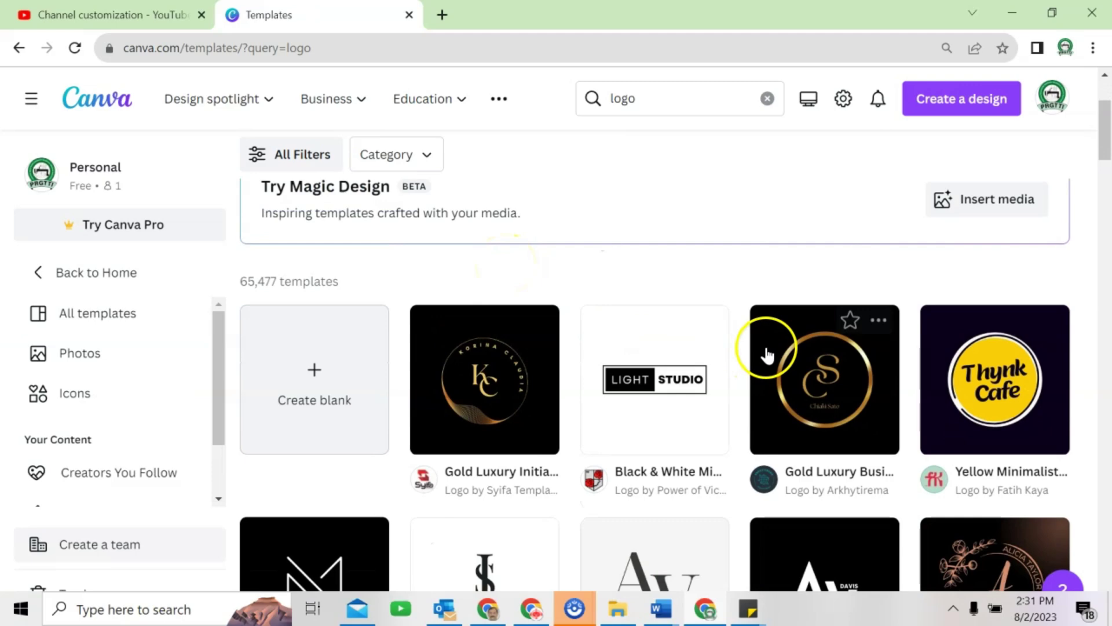
scroll(806, 372, "down", 3)
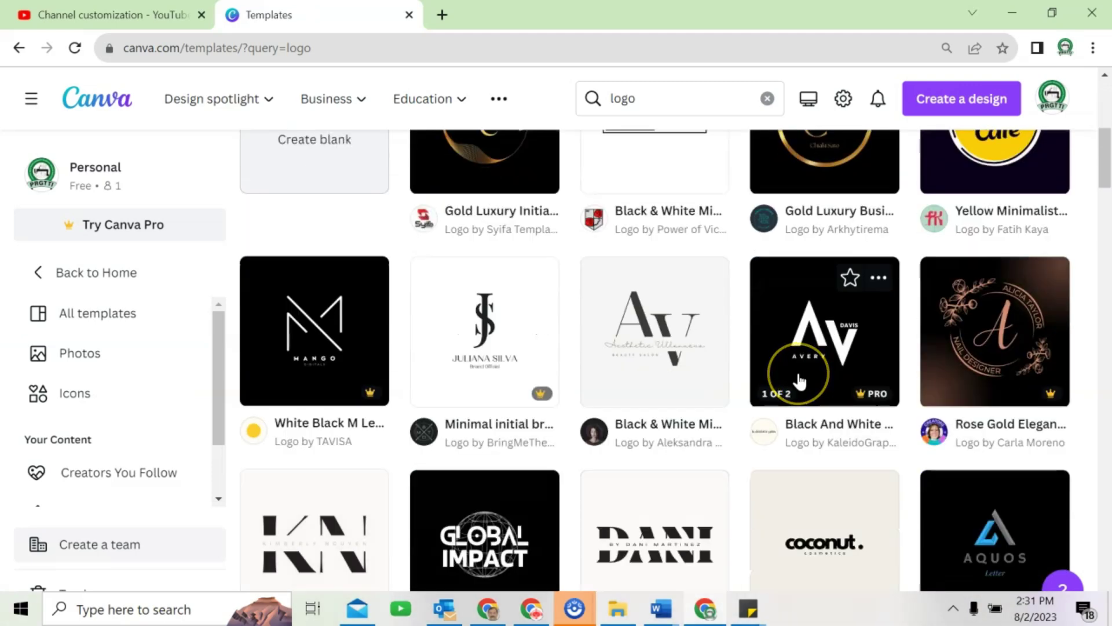
scroll(753, 405, "up", 5)
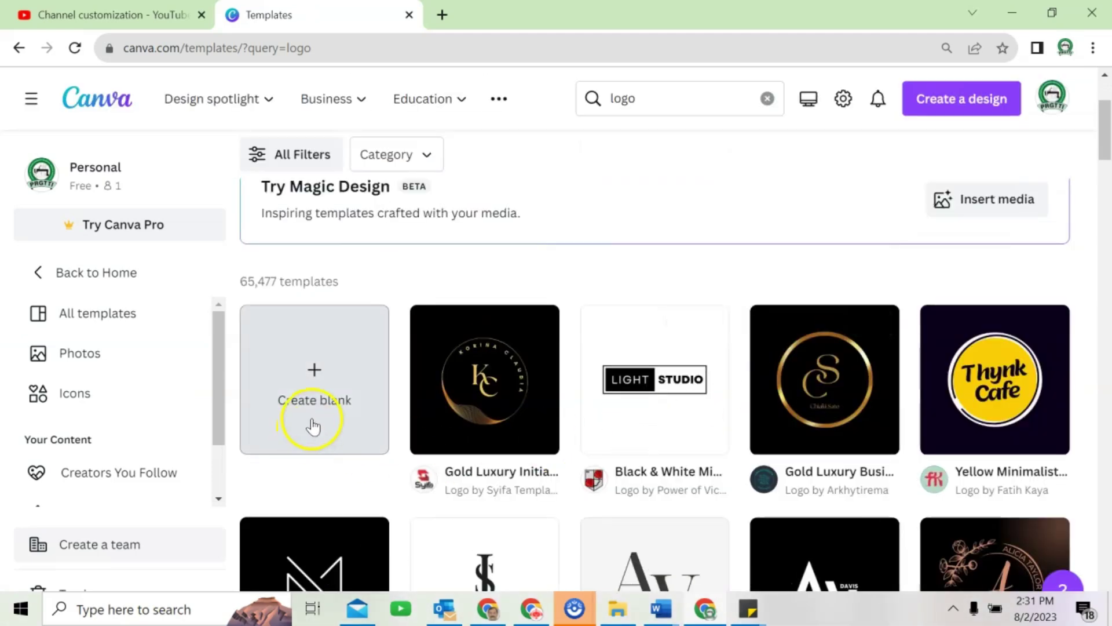
left_click(996, 385)
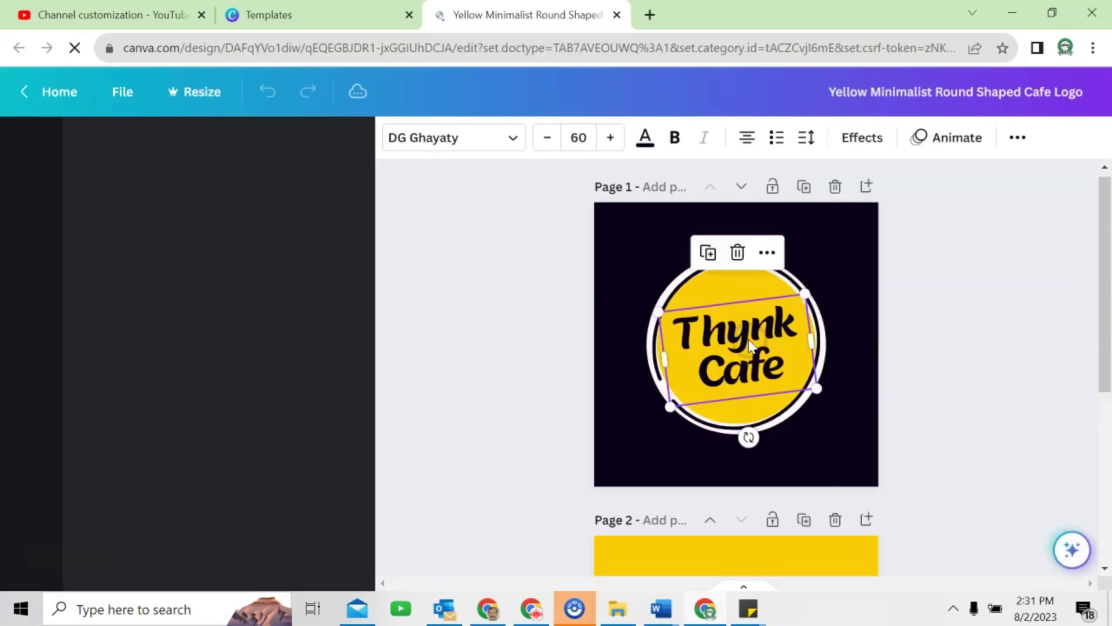
Change the logo's page background from dark navy to medium grey, after trying other swatches
left_click(987, 396)
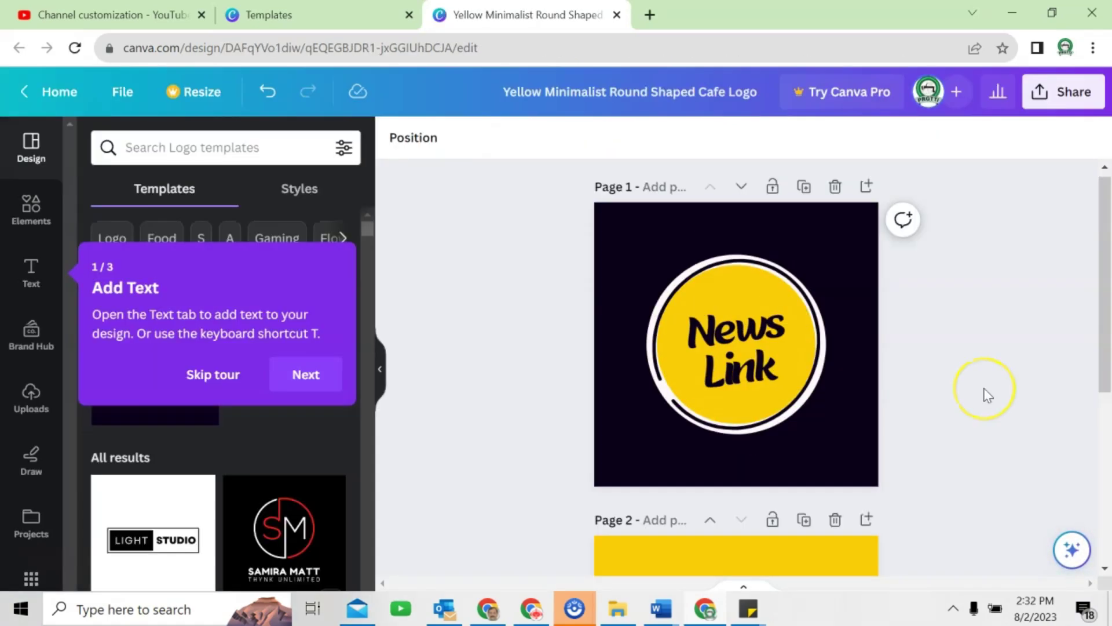
left_click(673, 224)
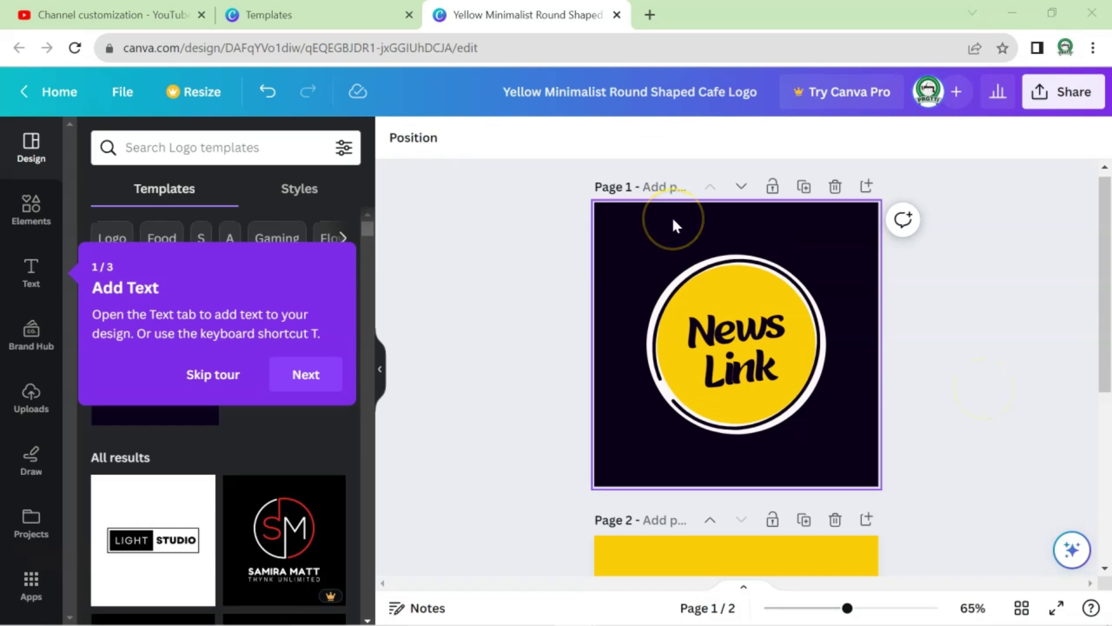
left_click(605, 209)
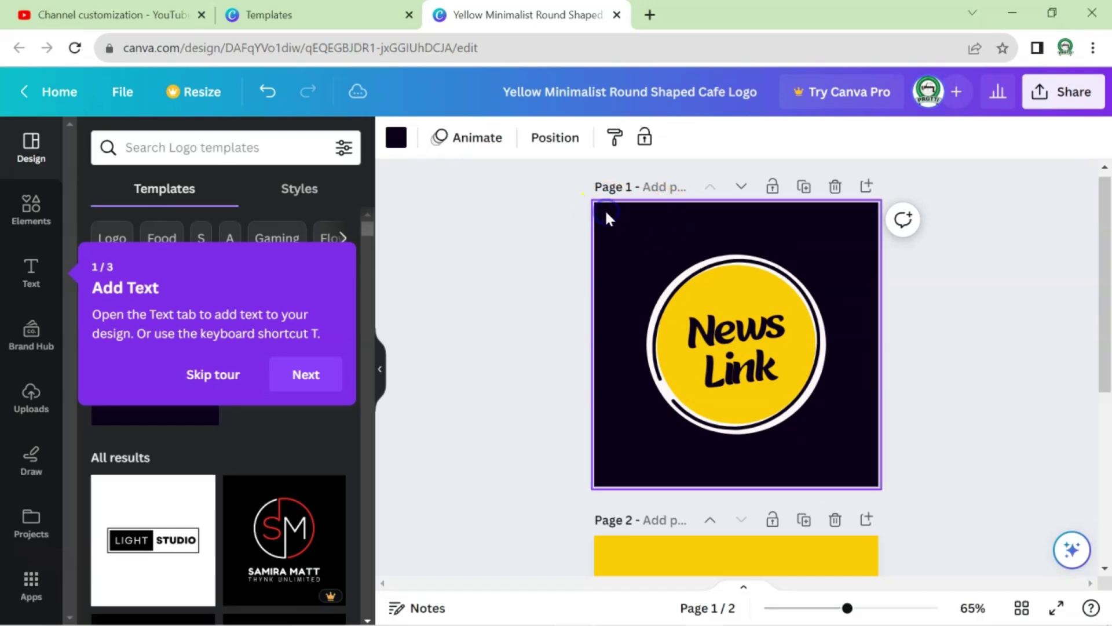
left_click(398, 139)
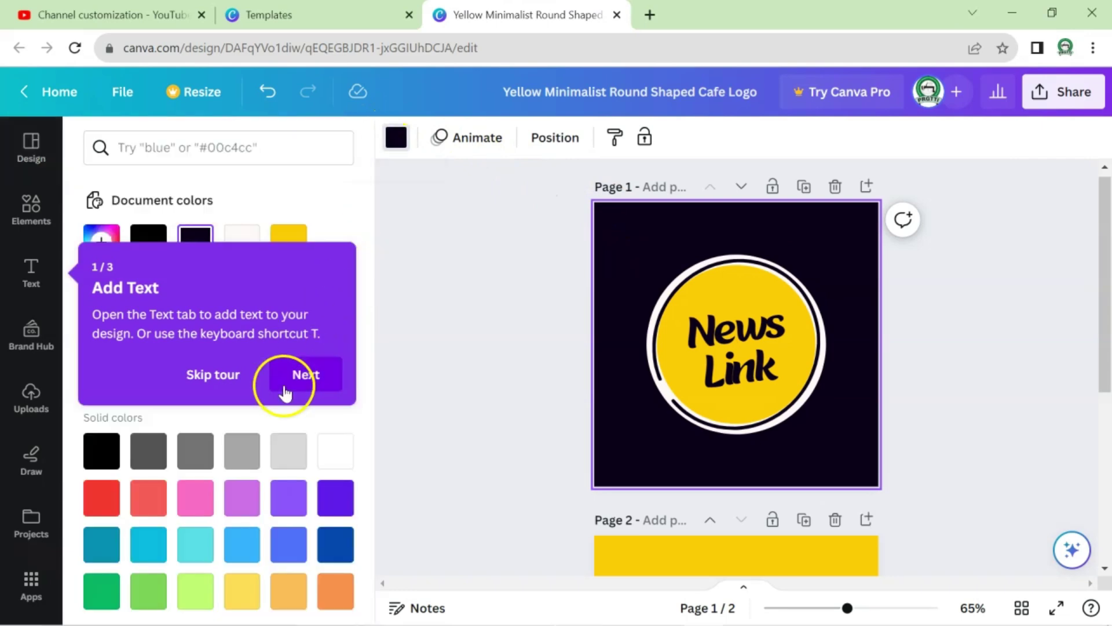
left_click(220, 377)
left_click(402, 138)
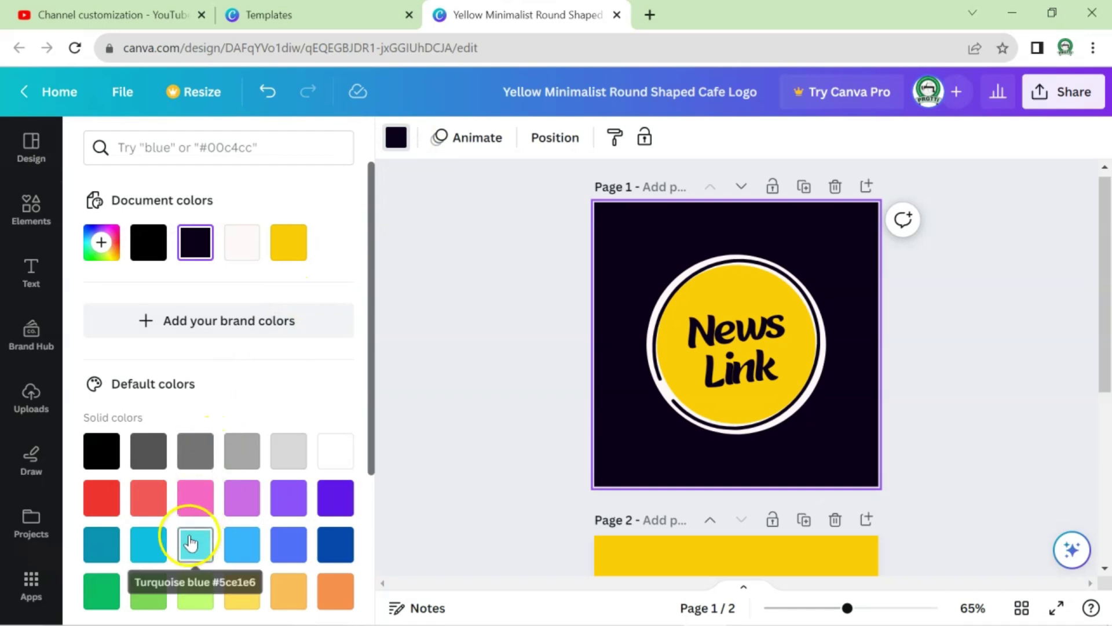
left_click(192, 542)
left_click(151, 499)
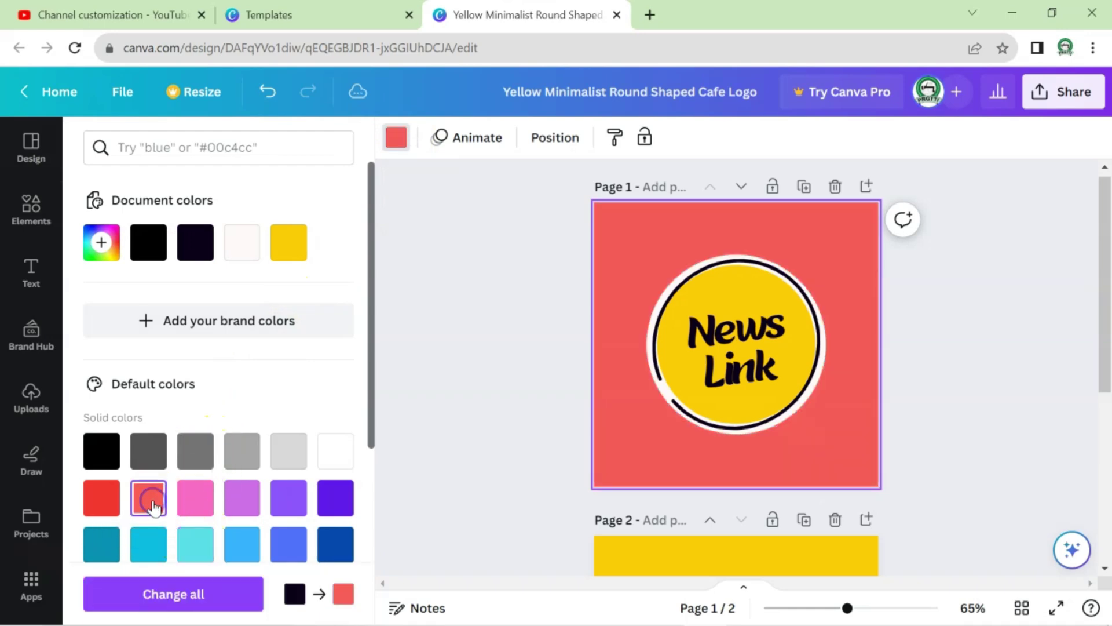
left_click(246, 454)
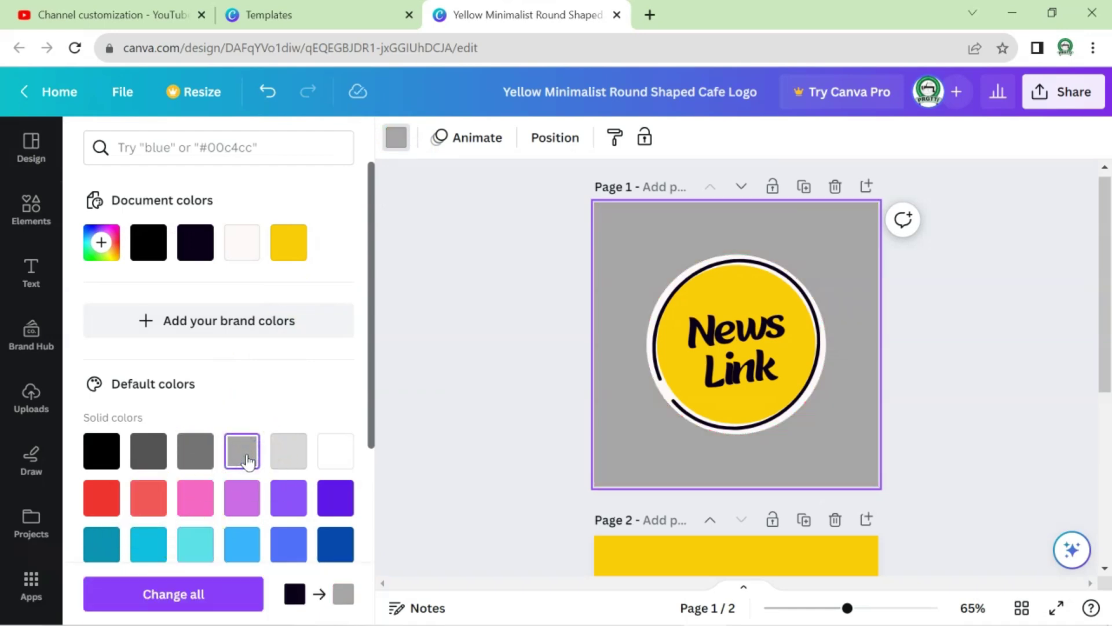
left_click(191, 457)
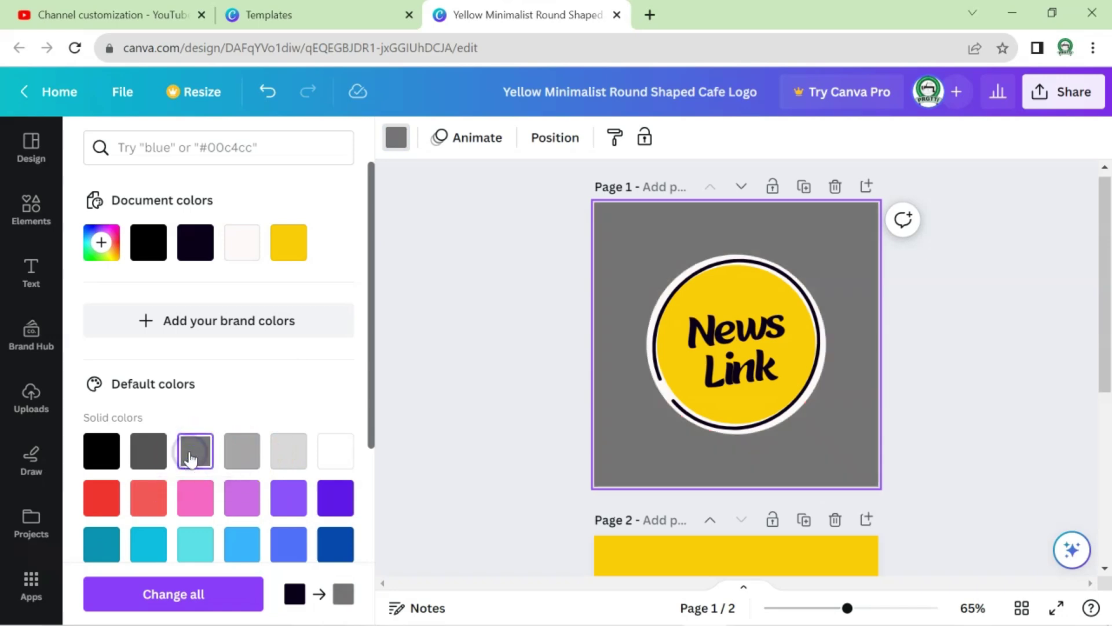
left_click(1017, 336)
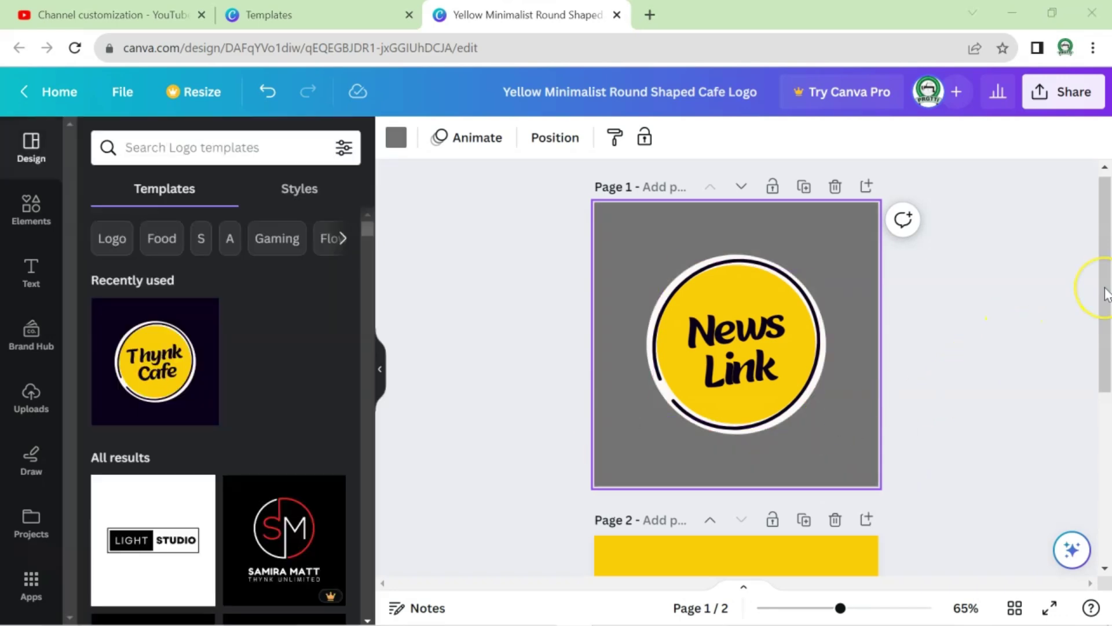
Download the News Link logo design as a PNG
left_click(1065, 93)
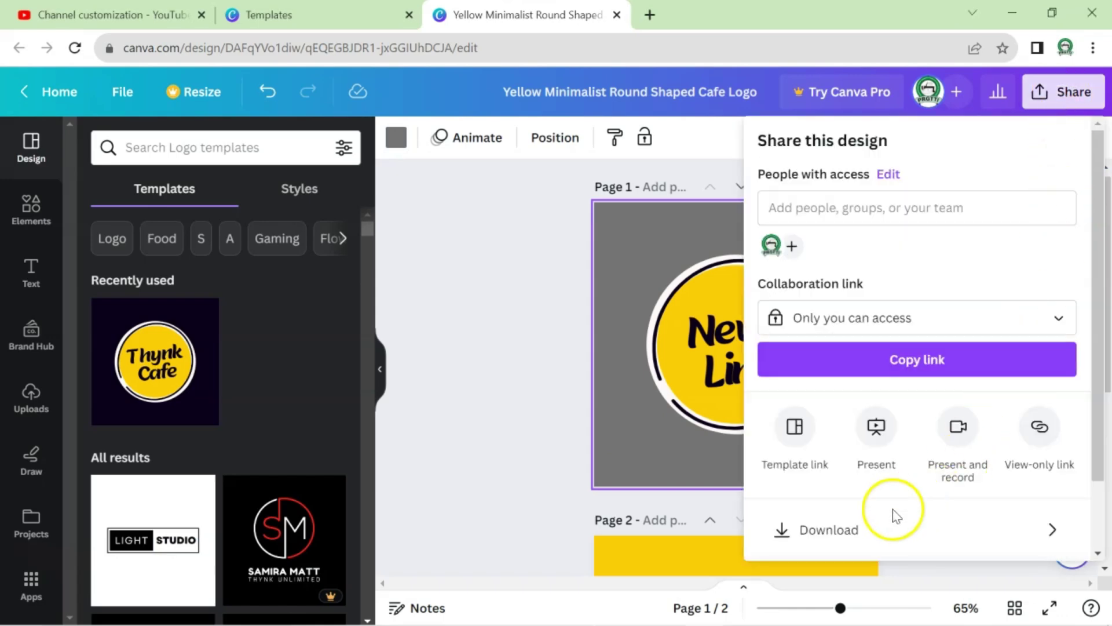
left_click(817, 529)
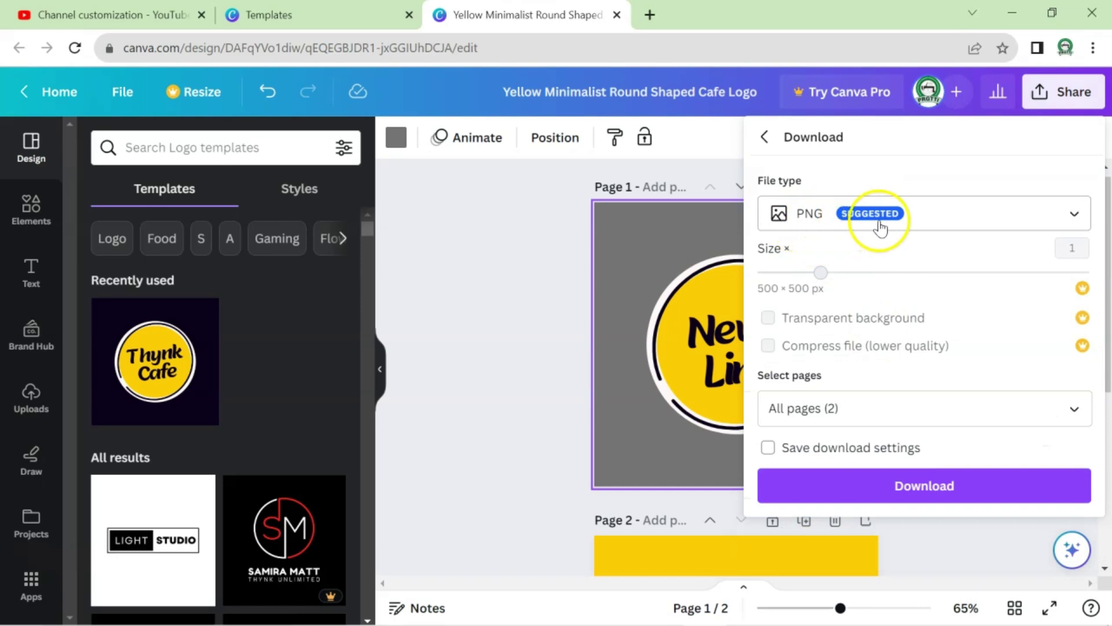
left_click(934, 488)
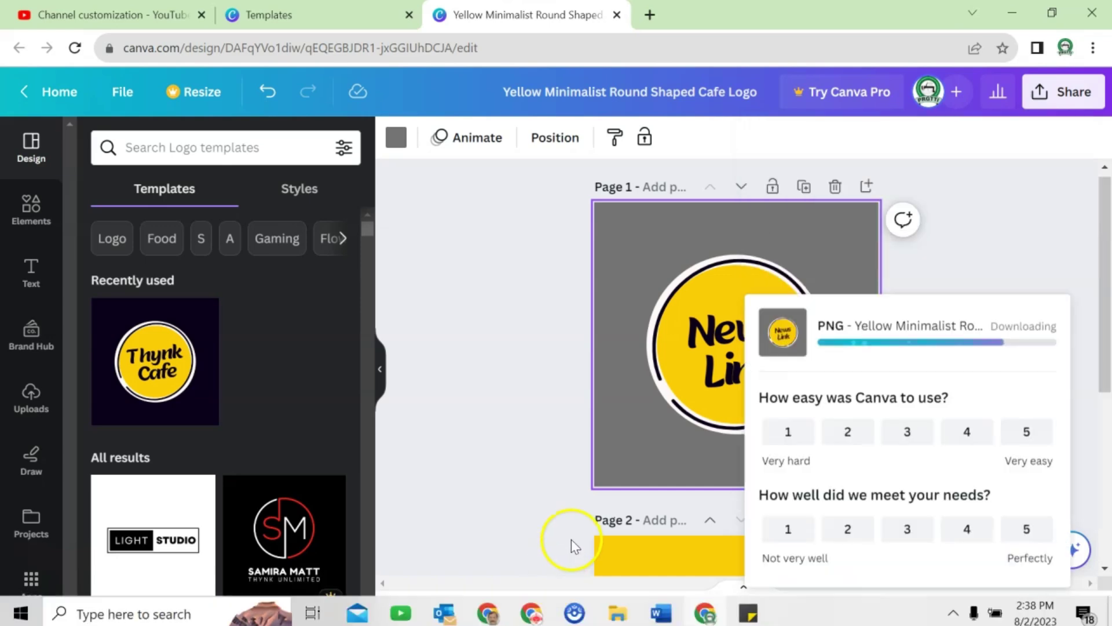
Upload the downloaded News Link logo PNG as the new profile picture in YouTube Studio
key("ctrl+1")
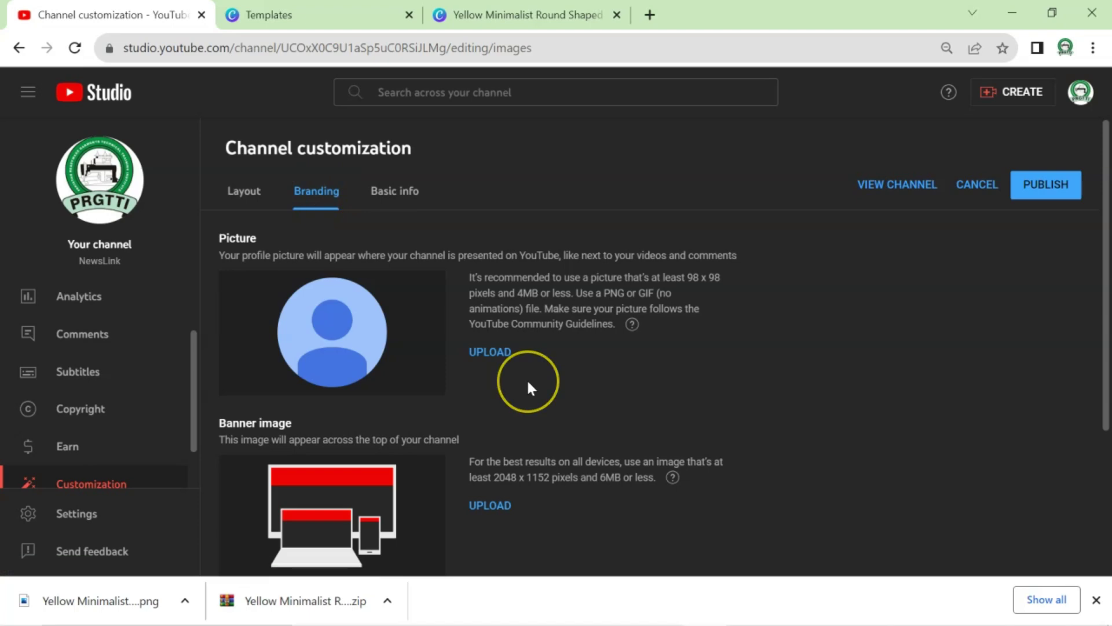
left_click(500, 351)
double_click(302, 171)
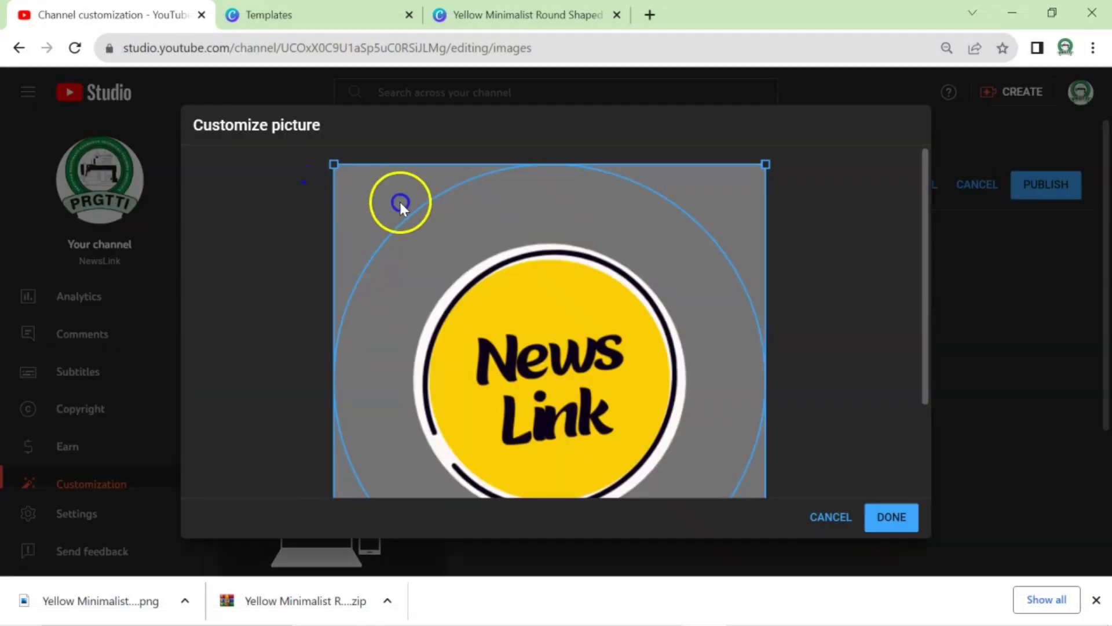
Crop the profile picture closer around the yellow circle and apply it
mouse_move(923, 311)
left_mouse_down()
mouse_move(925, 371)
mouse_move(934, 294)
left_mouse_up()
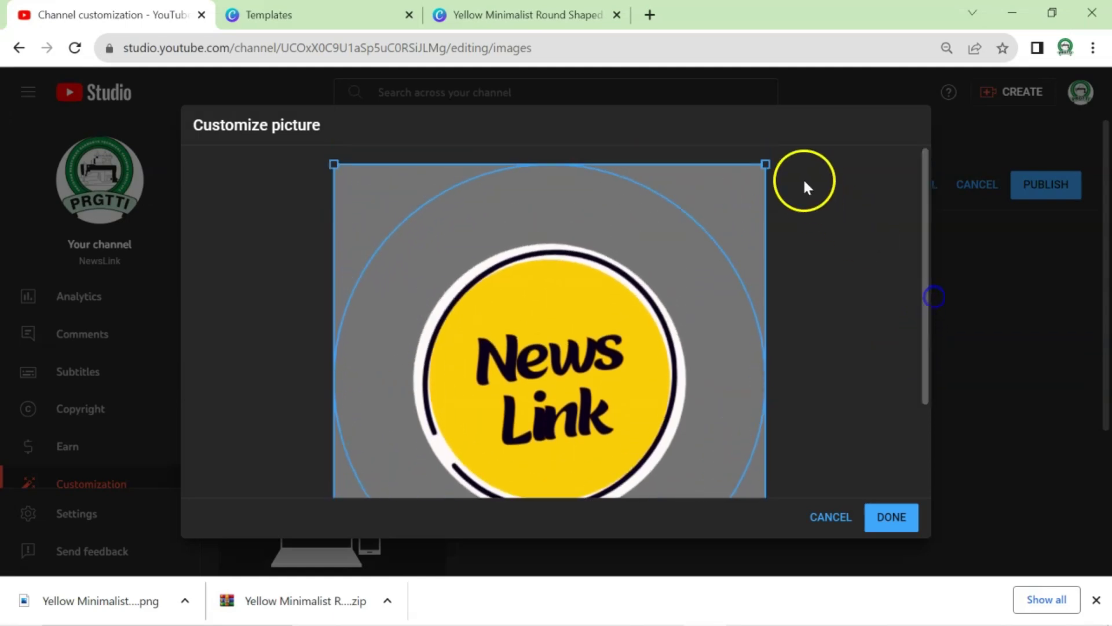
left_click_drag(764, 165, 719, 211)
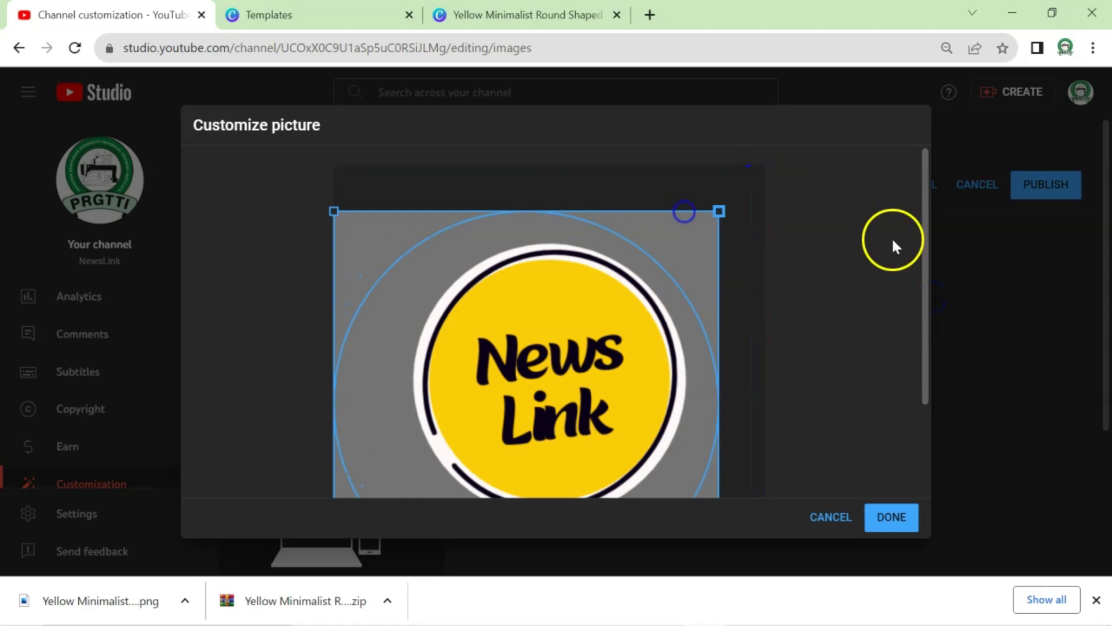
left_click_drag(924, 241, 925, 333)
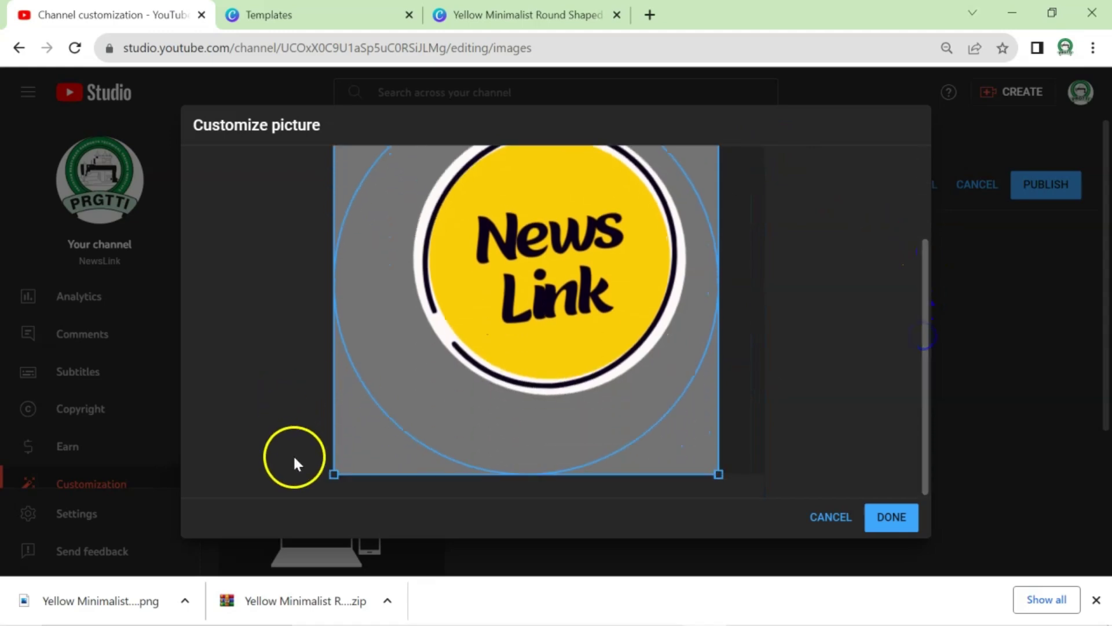
left_click_drag(335, 477, 382, 416)
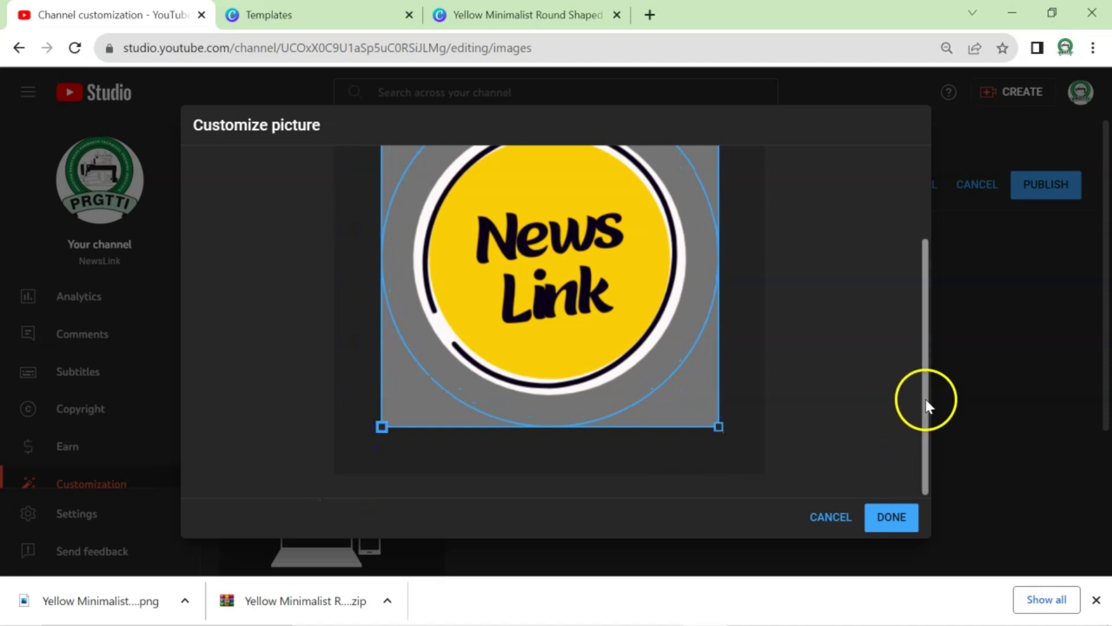
left_click_drag(925, 402, 925, 336)
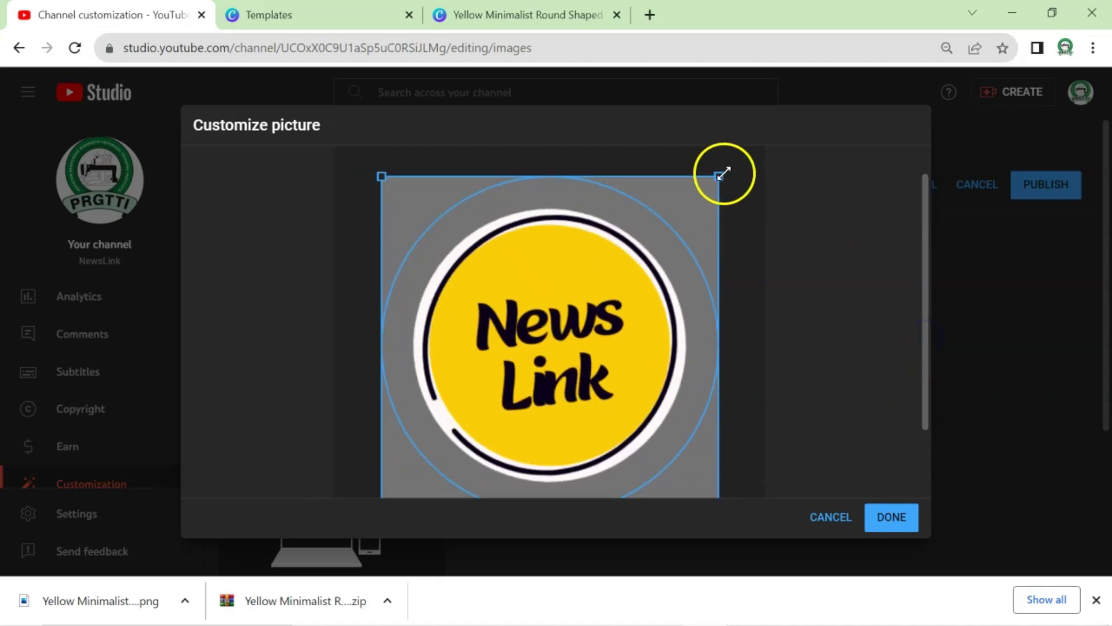
left_click_drag(722, 175, 716, 180)
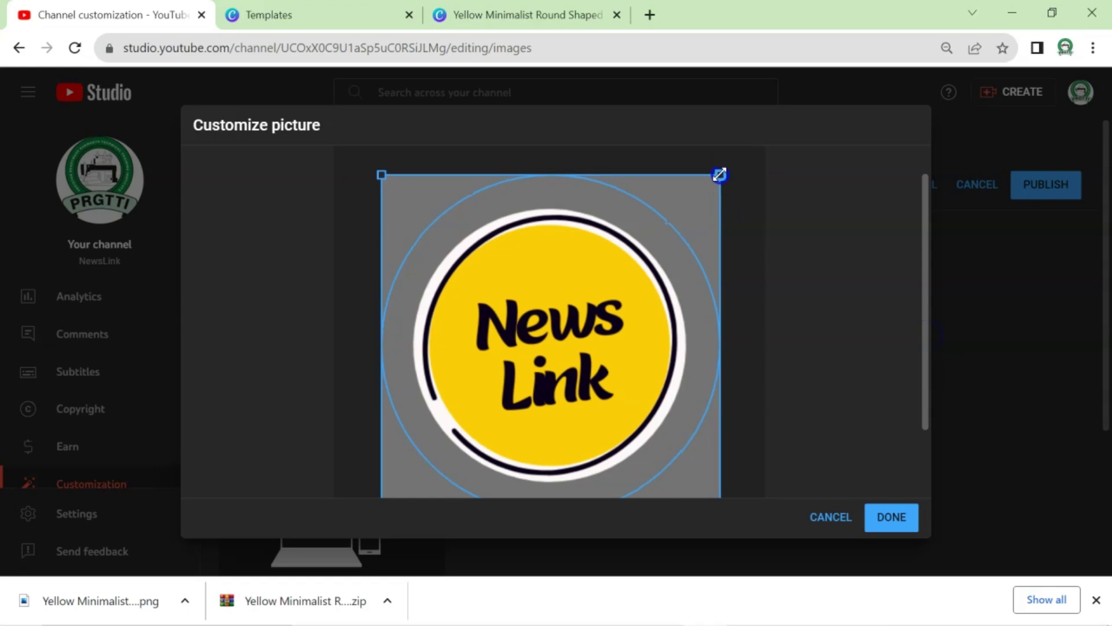
left_click_drag(711, 441, 714, 440)
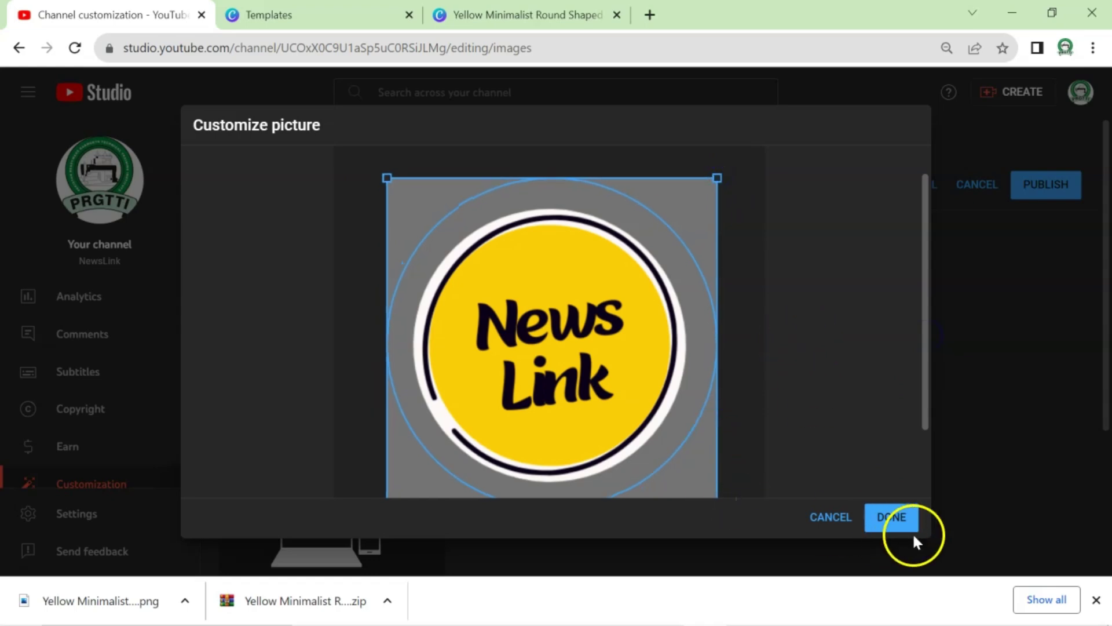
left_click(899, 523)
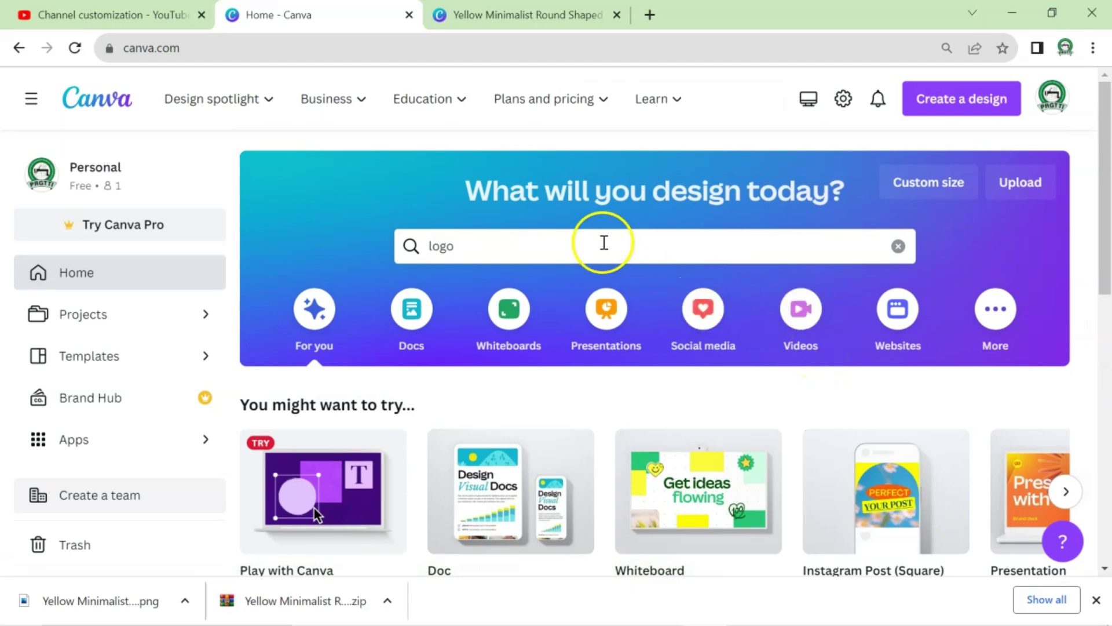
Start a YouTube Banner design from the Breaking News template found by searching 'News Youtube banne'
triple_click(588, 242)
type("Youtube Banner")
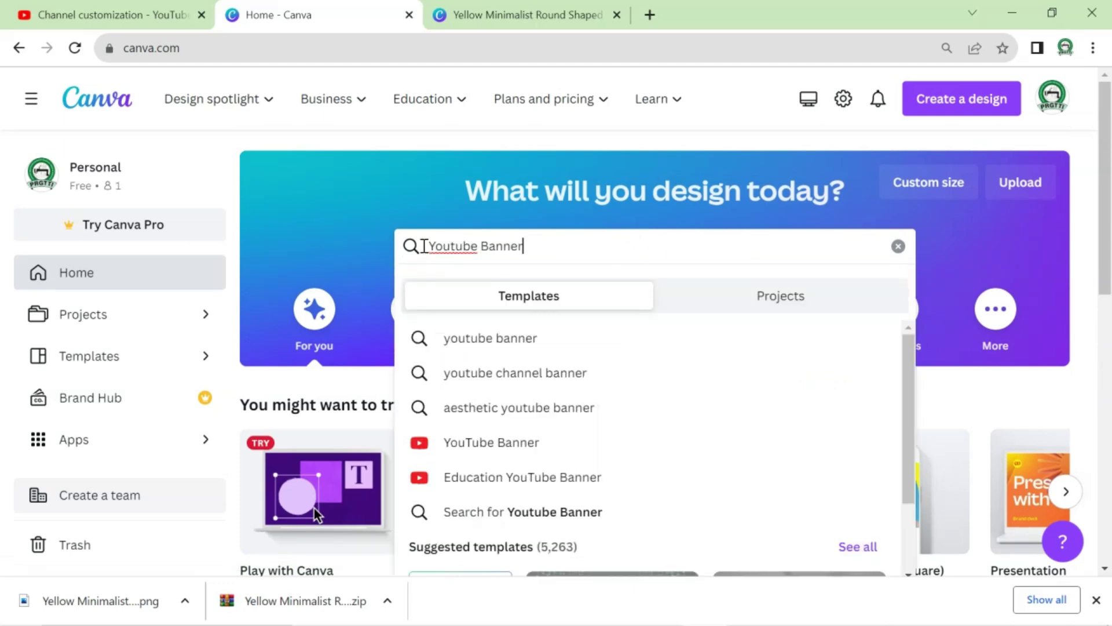
left_click(484, 446)
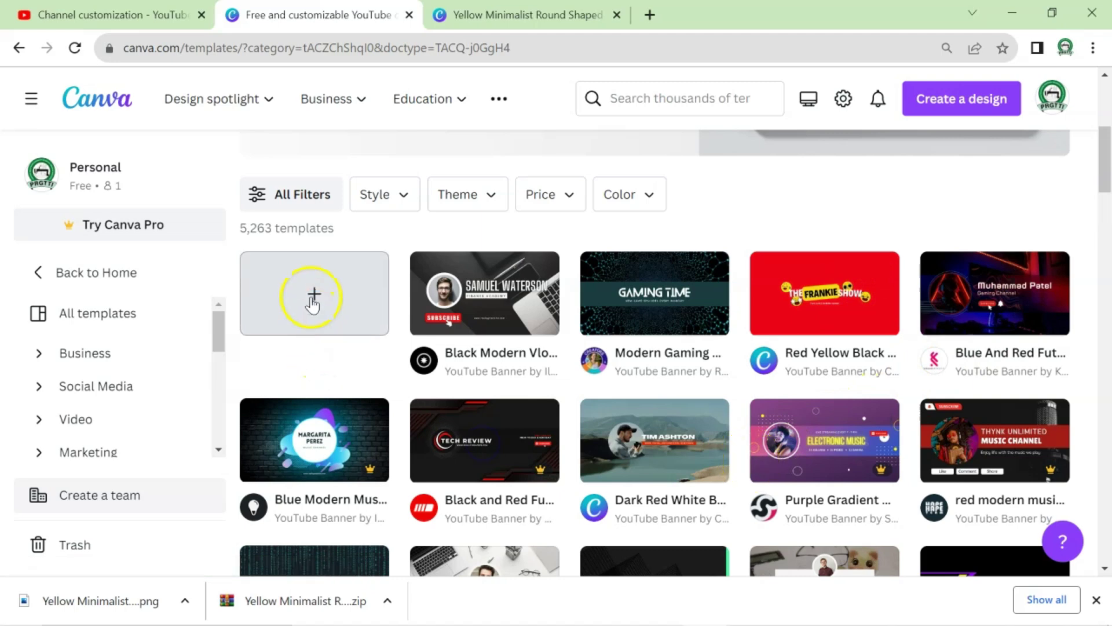
left_click(314, 294)
type("N")
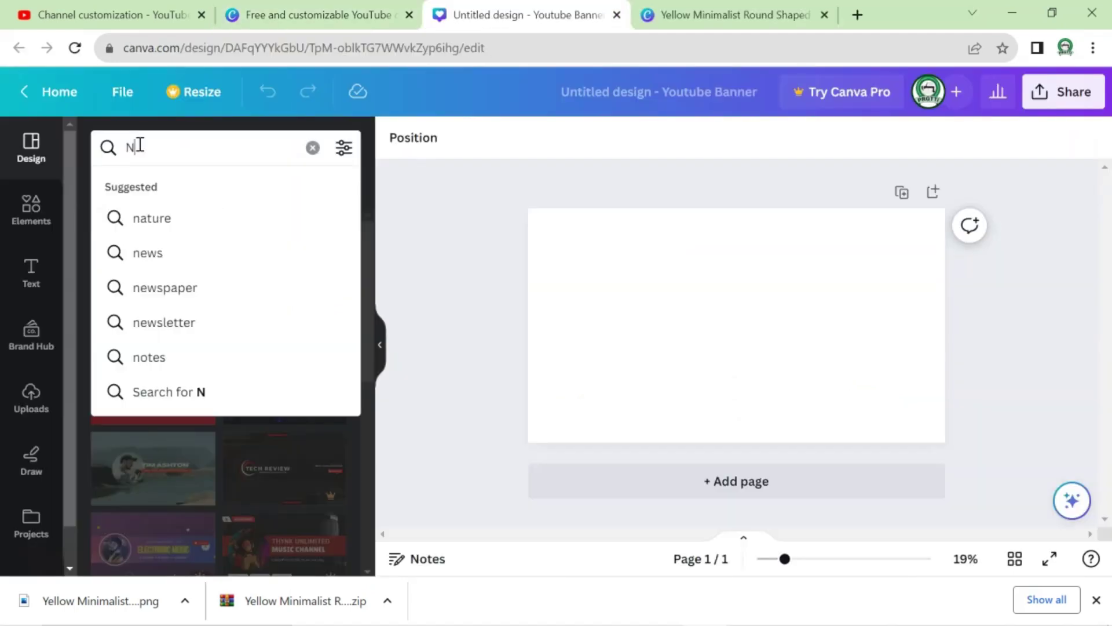
type("ews Yout")
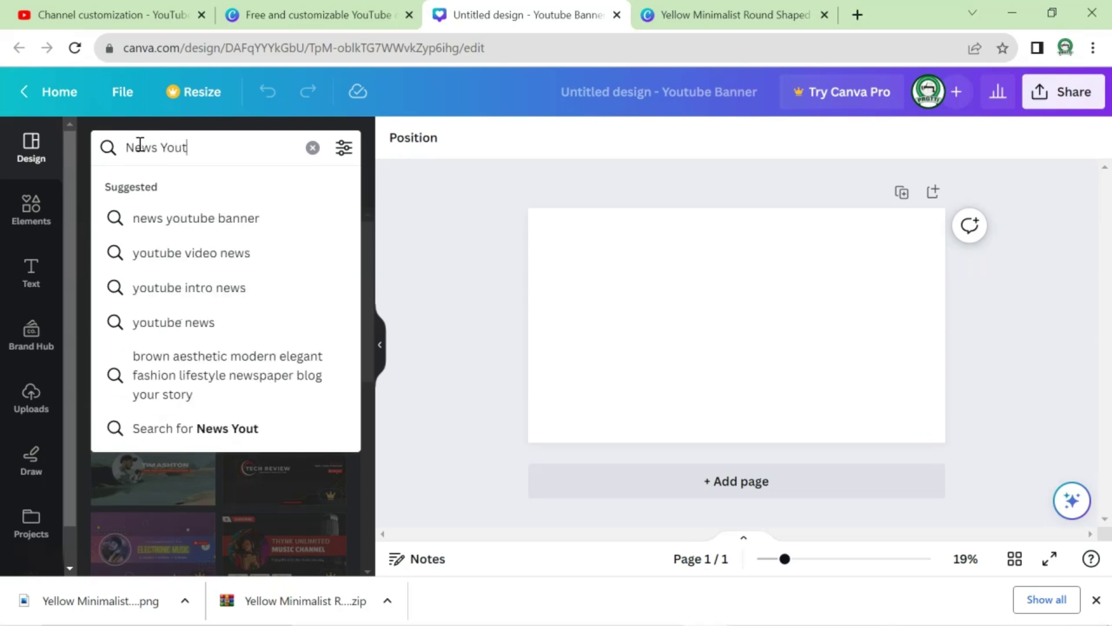
type("ube banner")
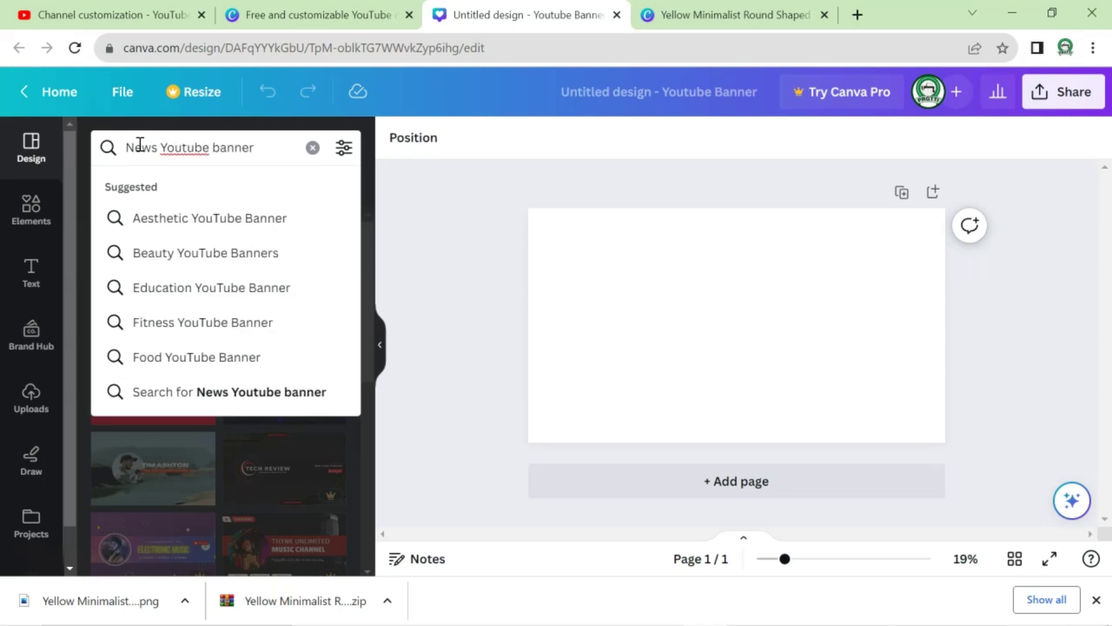
key("Return")
left_click(147, 275)
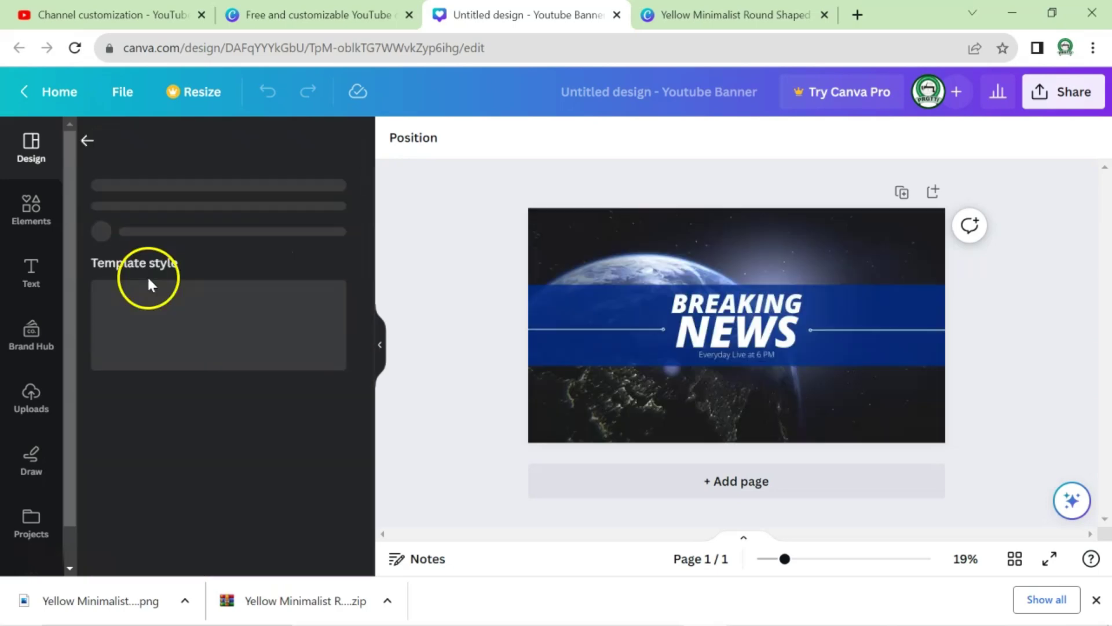
Retype the banner headline as NEWS and LINK, then bring up the Share options
left_click(452, 271)
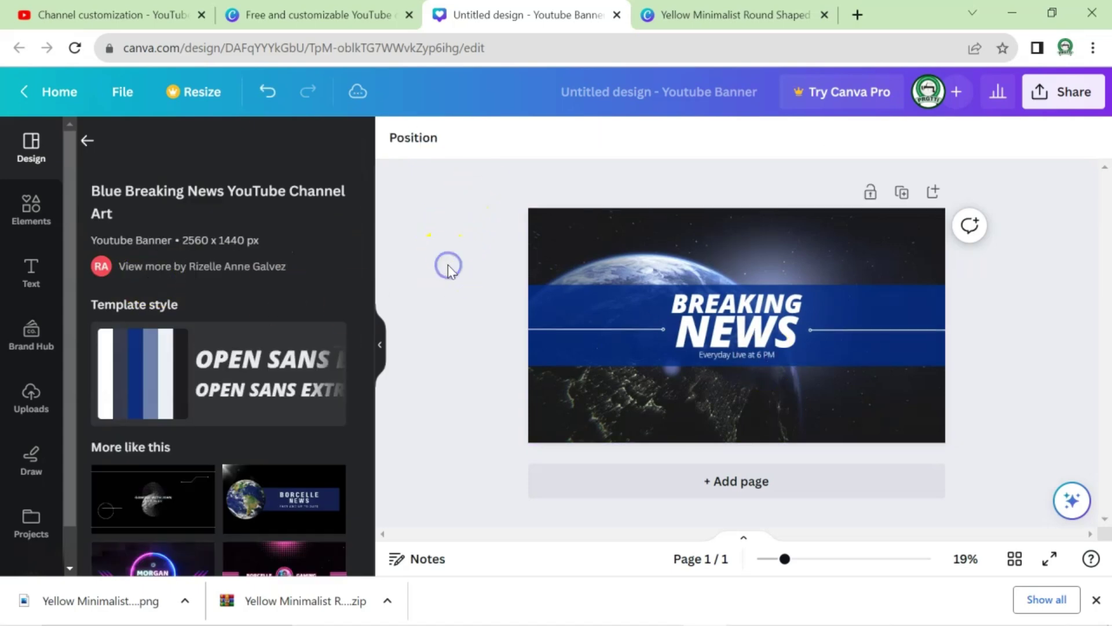
left_click(724, 298)
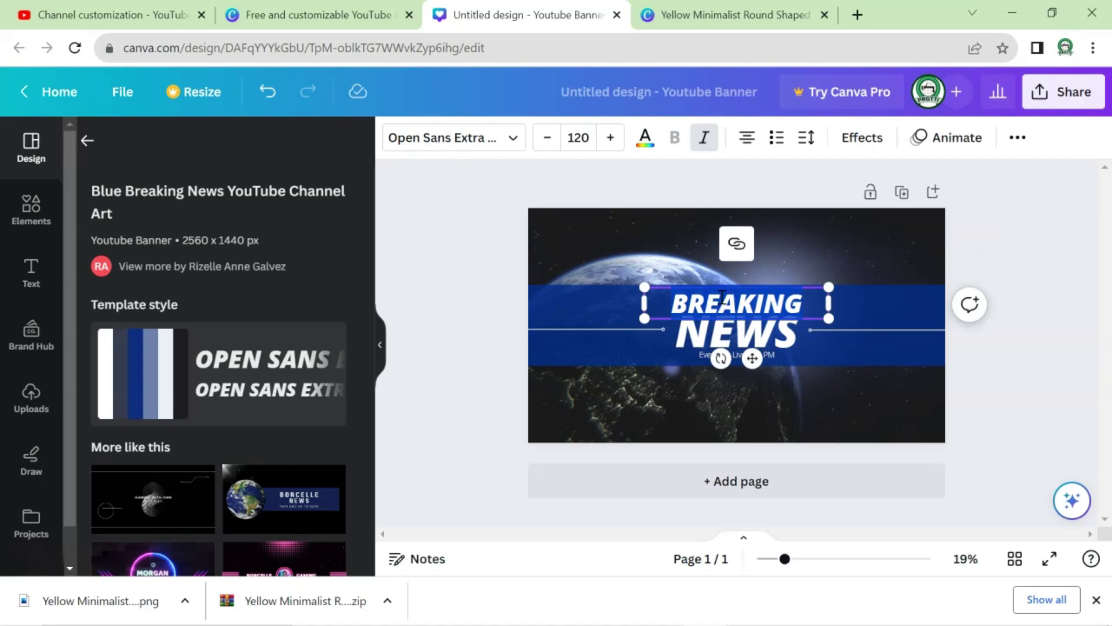
type("NEWS")
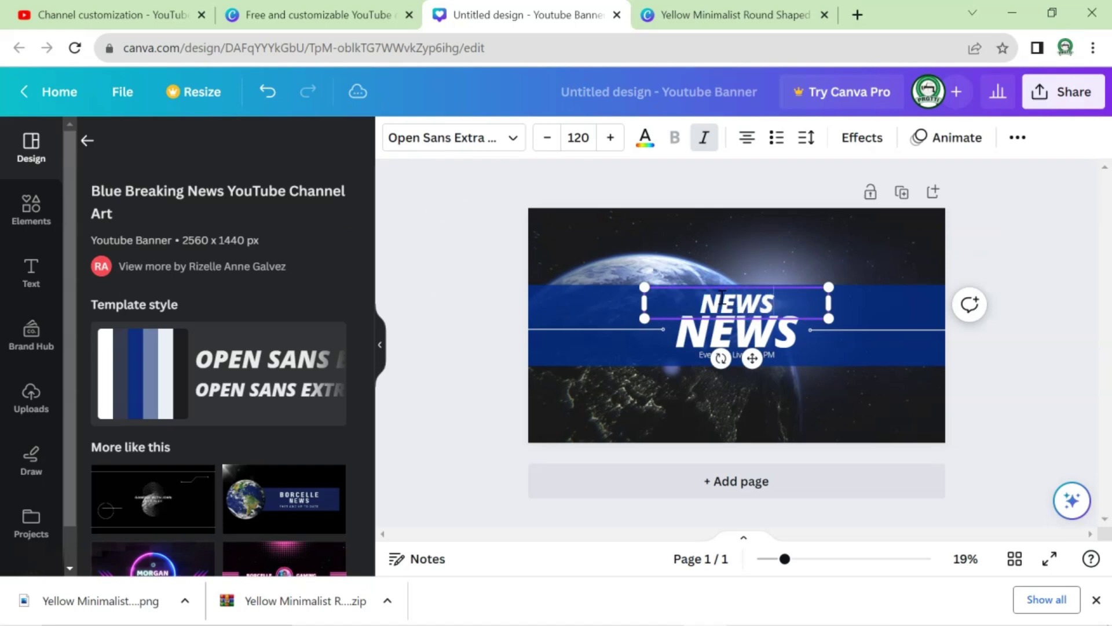
left_click(730, 339)
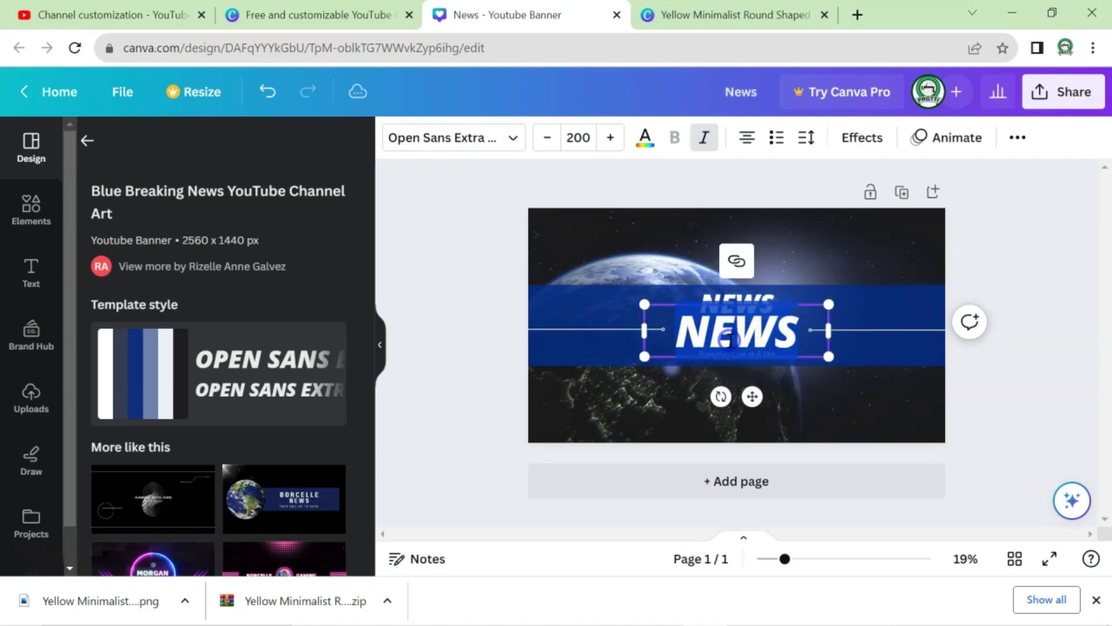
type("LINK")
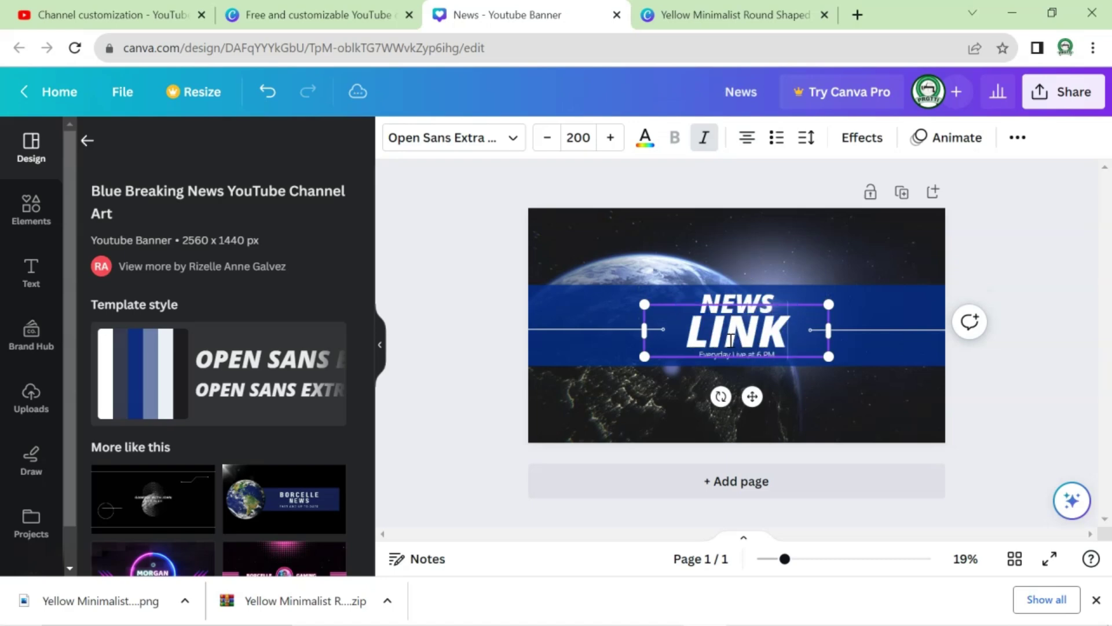
left_click(1063, 98)
Download the NEWS LINK banner as News.png and return to YouTube Studio's branding page
scroll(944, 392, "down", 2)
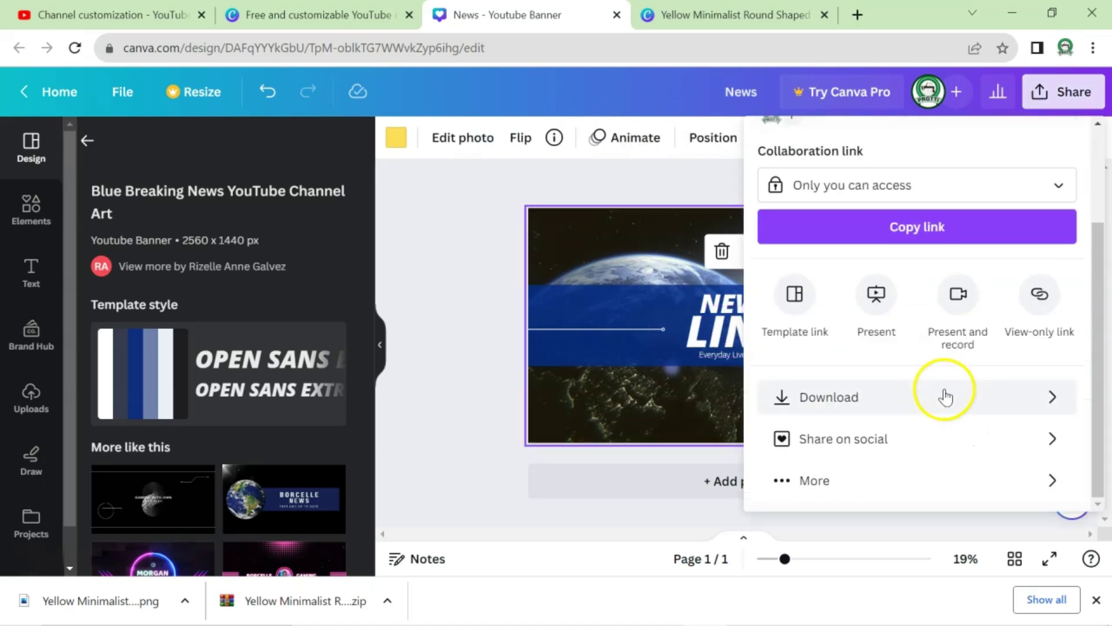
left_click(874, 397)
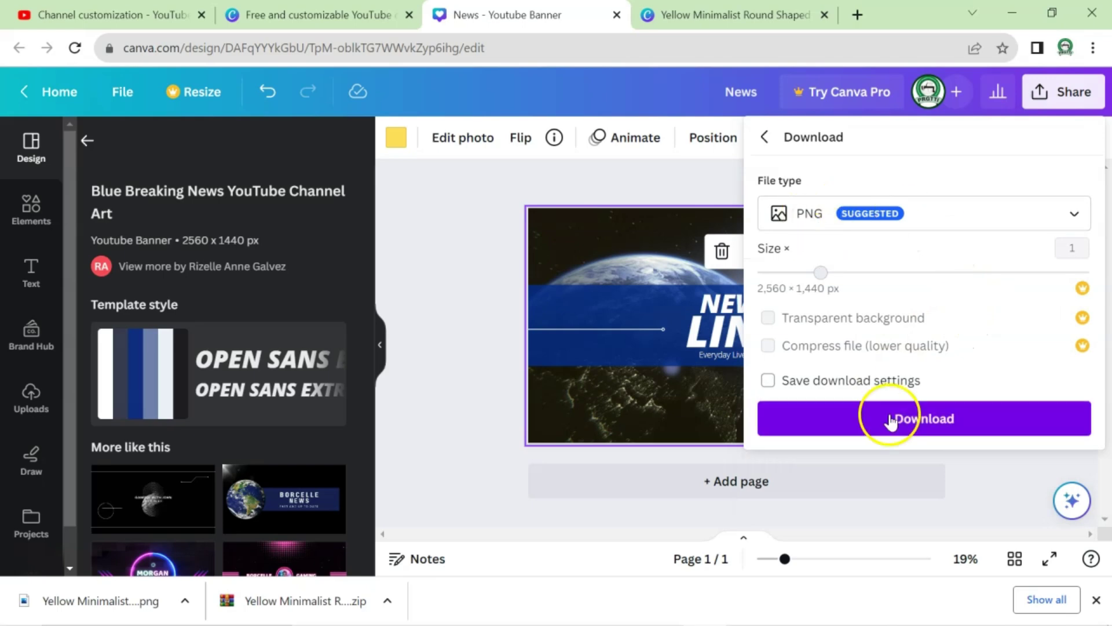
left_click(895, 420)
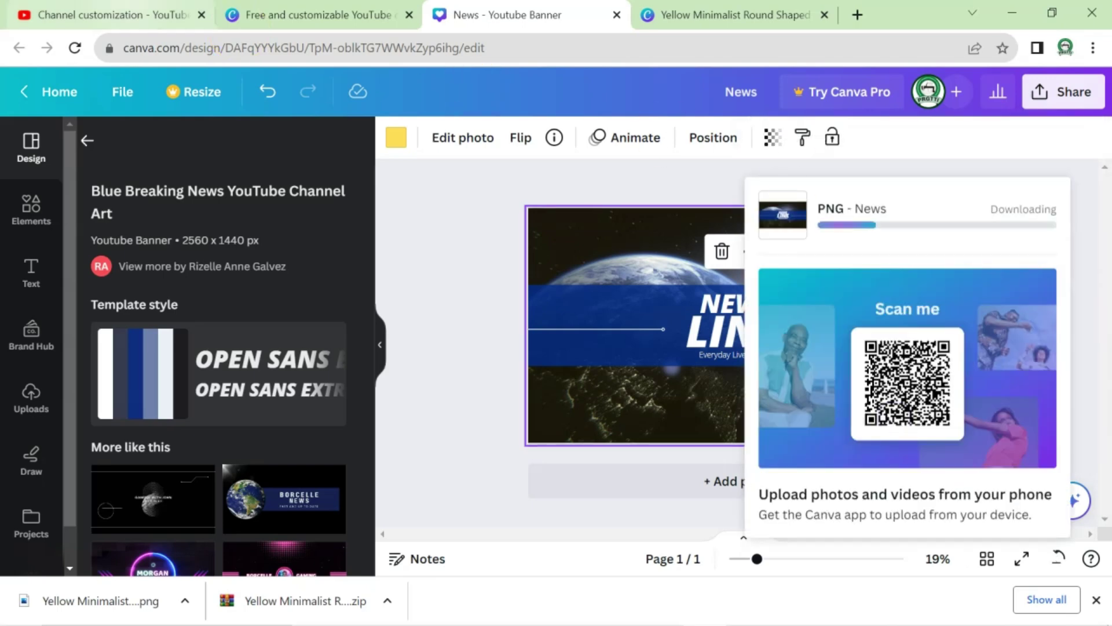
left_click(96, 13)
scroll(650, 415, "down", 2)
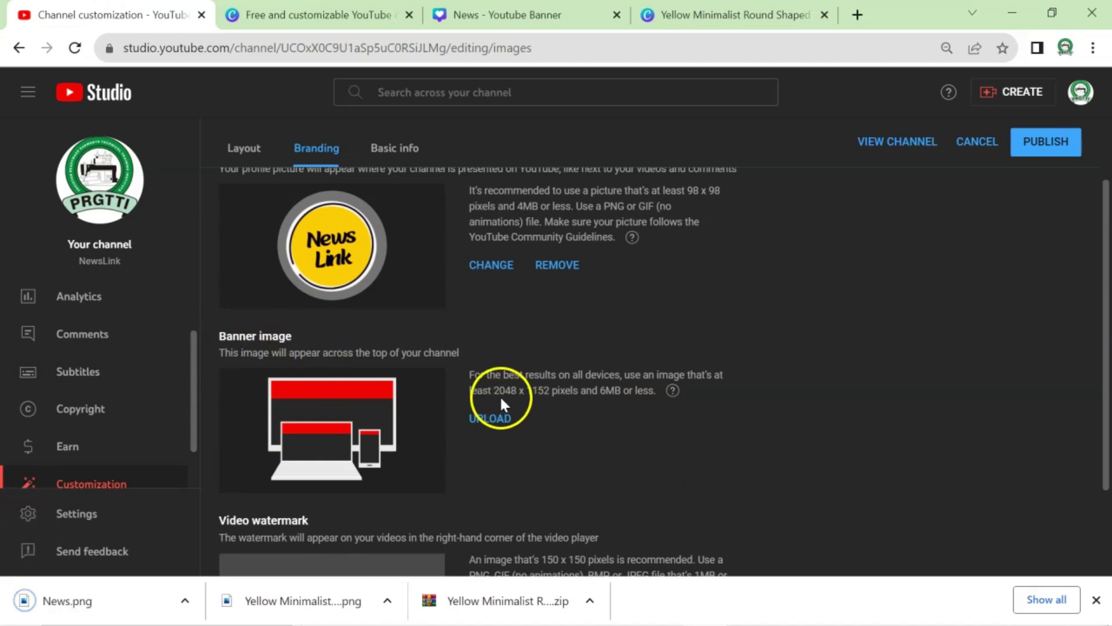
Set News.png as the channel banner and add a watermark shown for the entire video
left_click(499, 416)
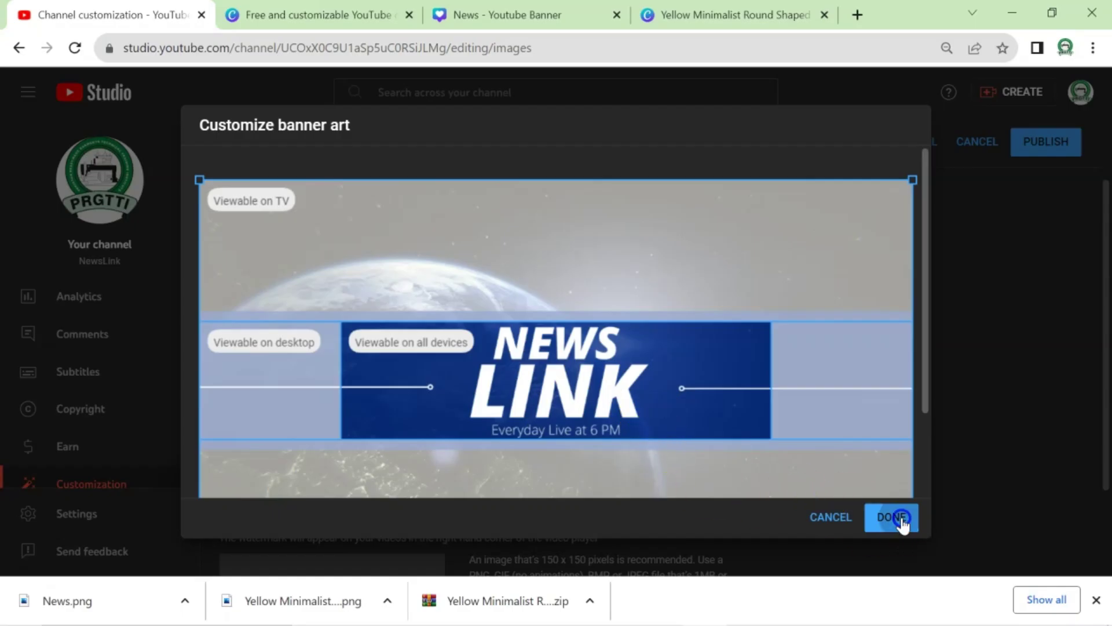
left_click(902, 520)
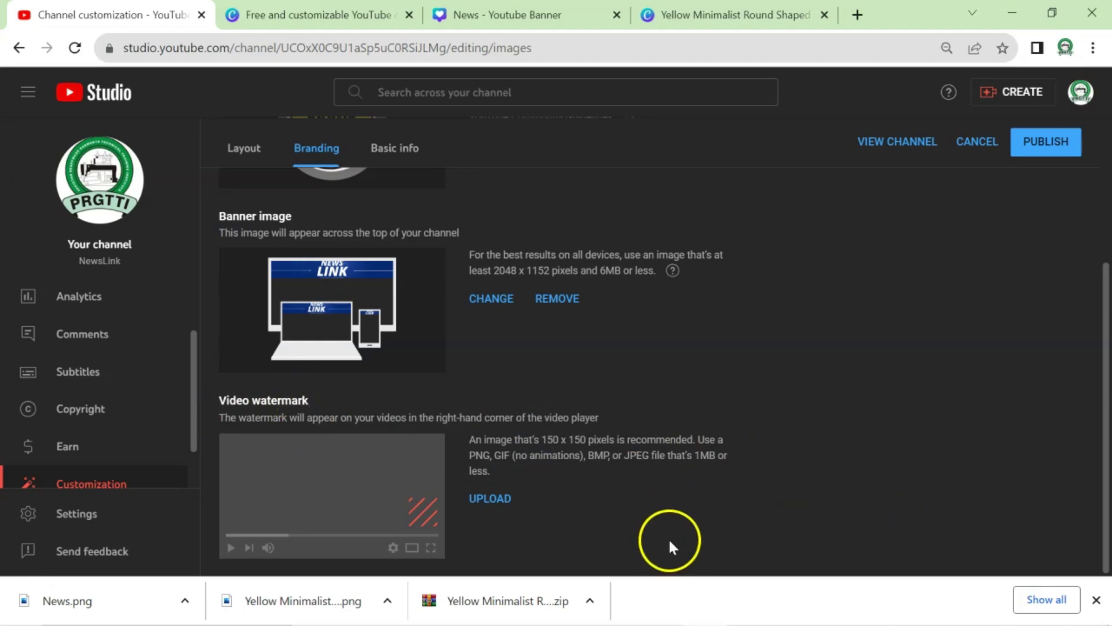
left_click(499, 502)
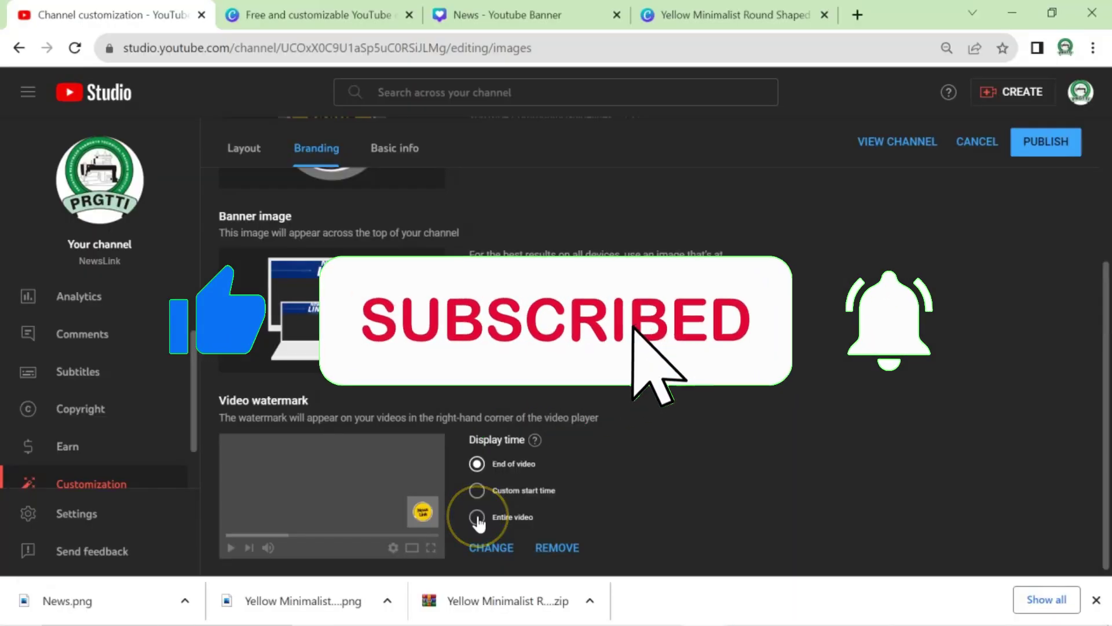
left_click(476, 516)
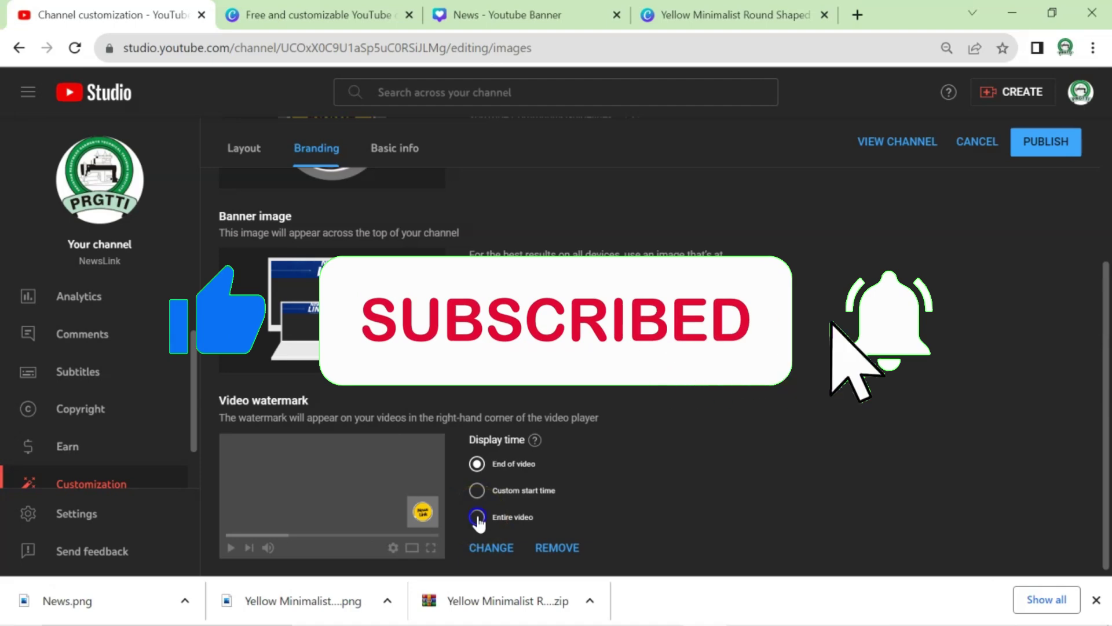
Publish the channel branding changes
scroll(728, 484, "up", 2)
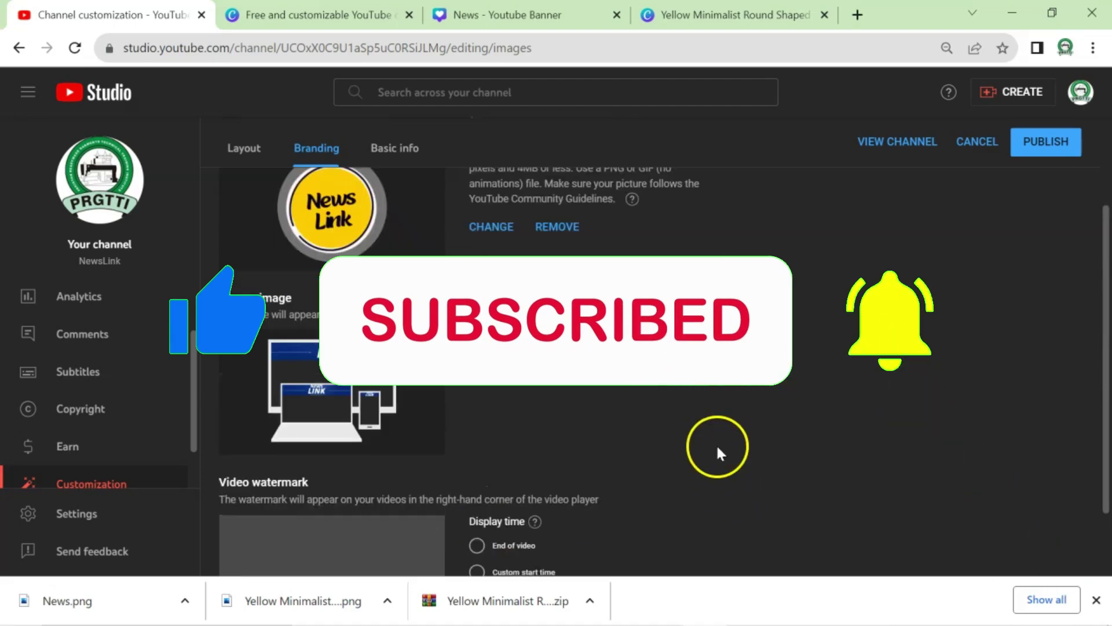
scroll(726, 384, "down", 2)
scroll(727, 387, "up", 2)
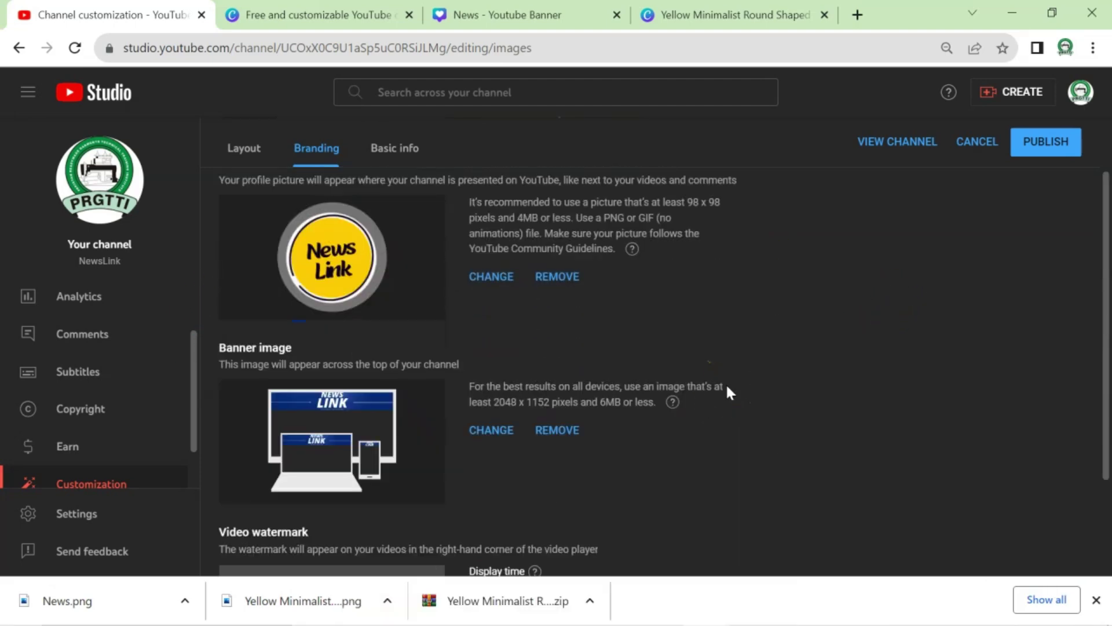
scroll(727, 387, "up", 2)
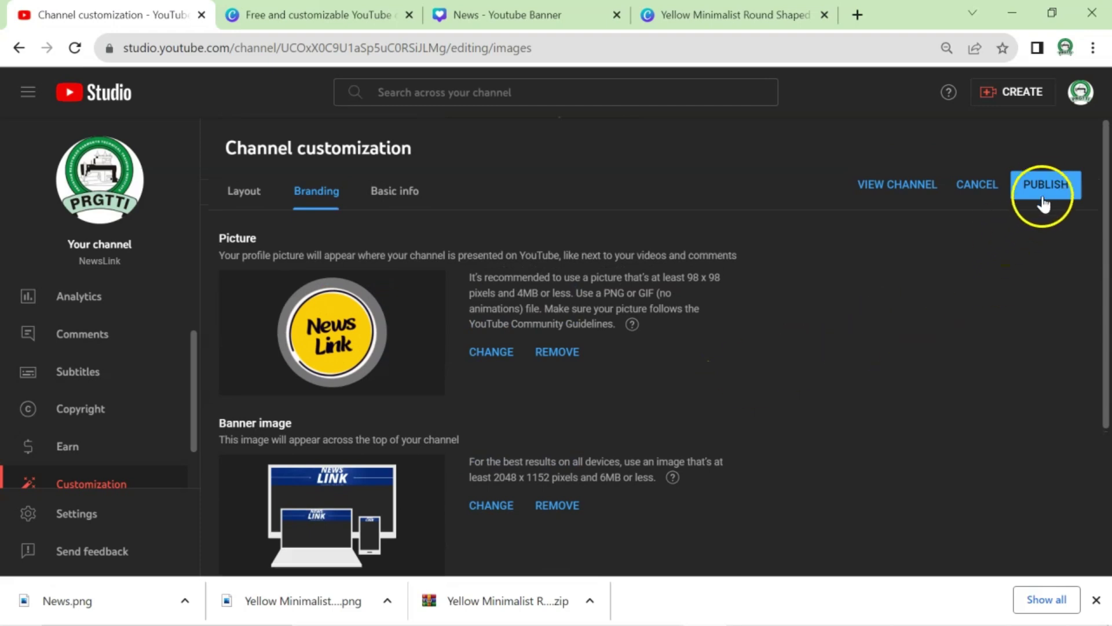
left_click(1042, 202)
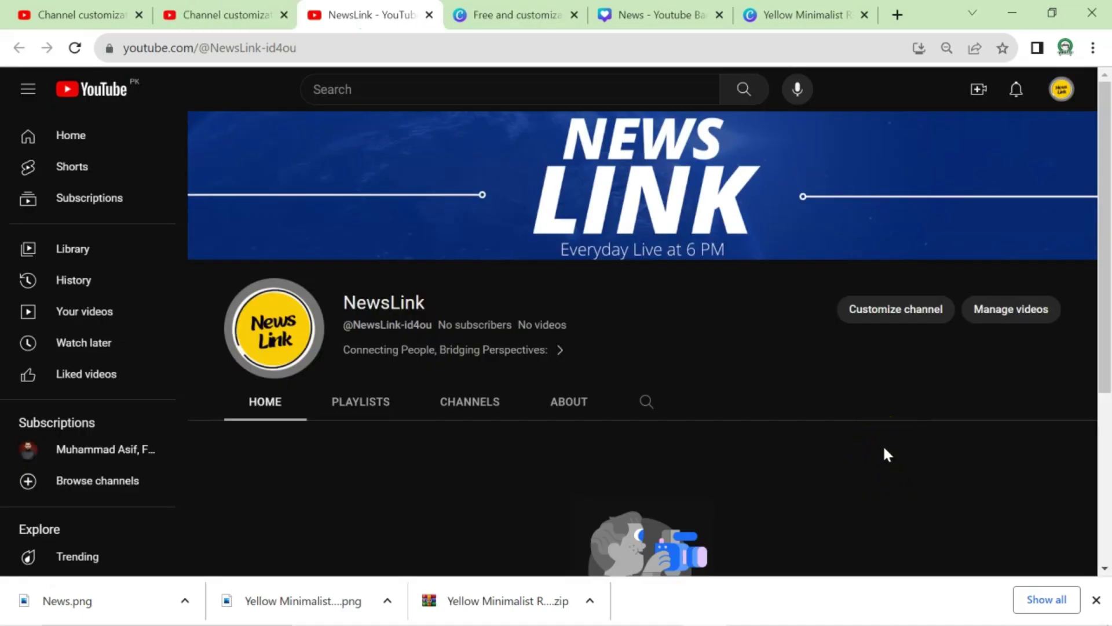
Scroll the NewsLink channel page to view the new banner and yellow logo
scroll(735, 385, "down", 3)
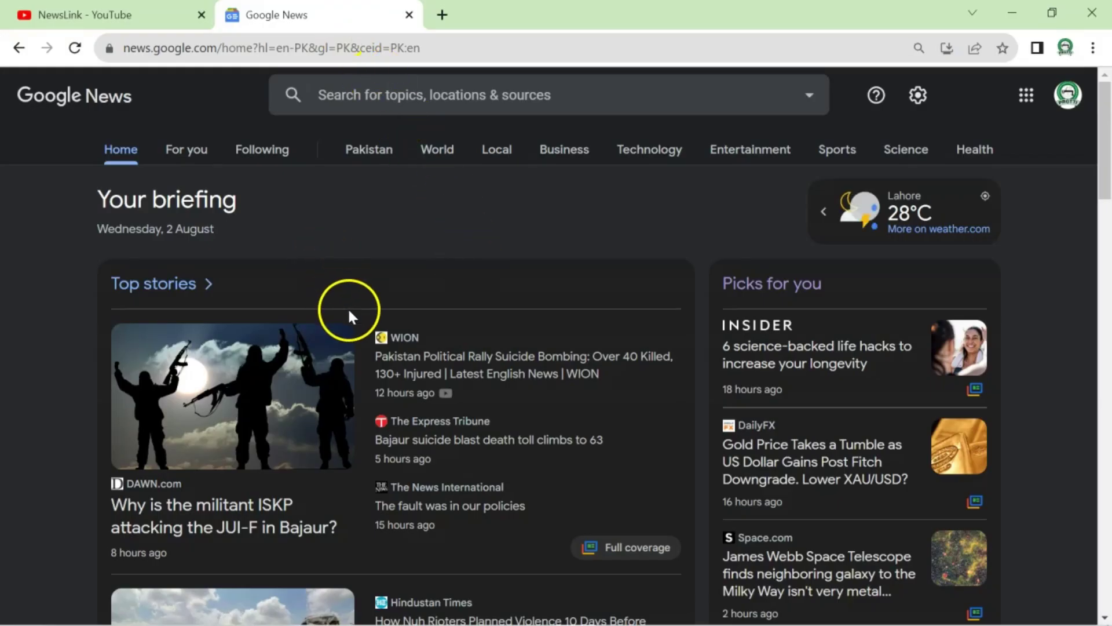
Browse the Google News Home feed, then open Entertainment and then the Business section
scroll(349, 315, "down", 3)
scroll(349, 316, "down", 3)
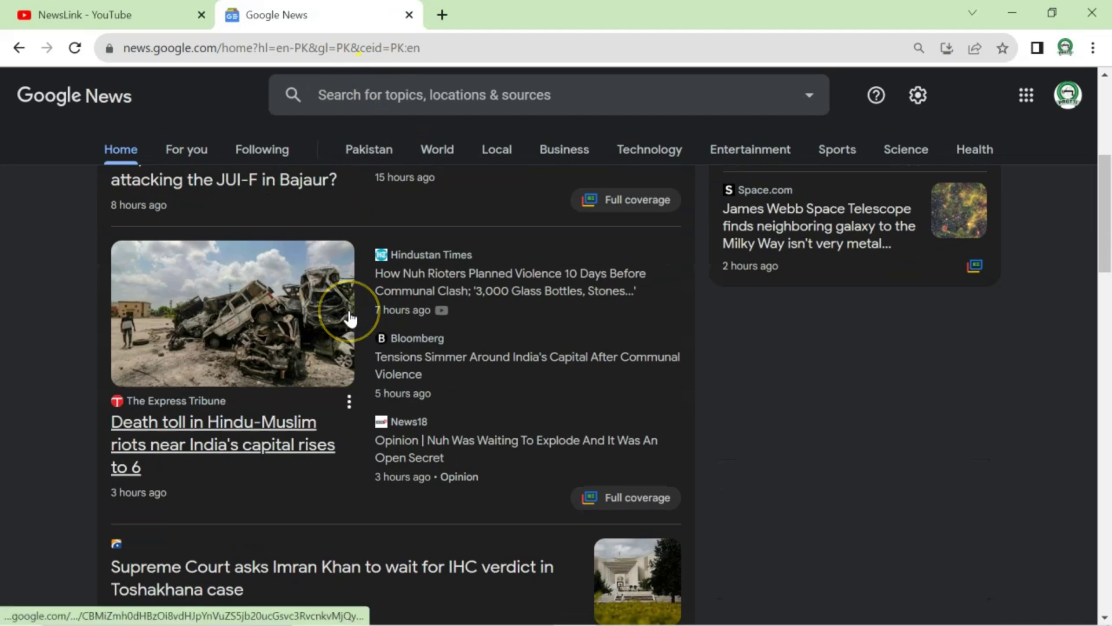
scroll(349, 315, "up", 6)
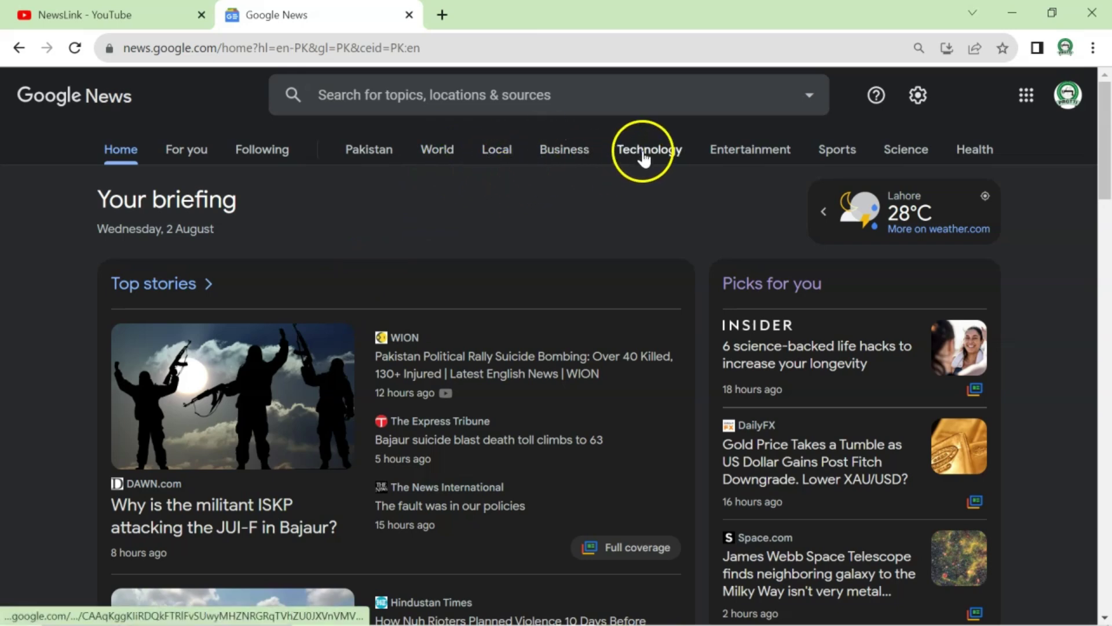
left_click(739, 156)
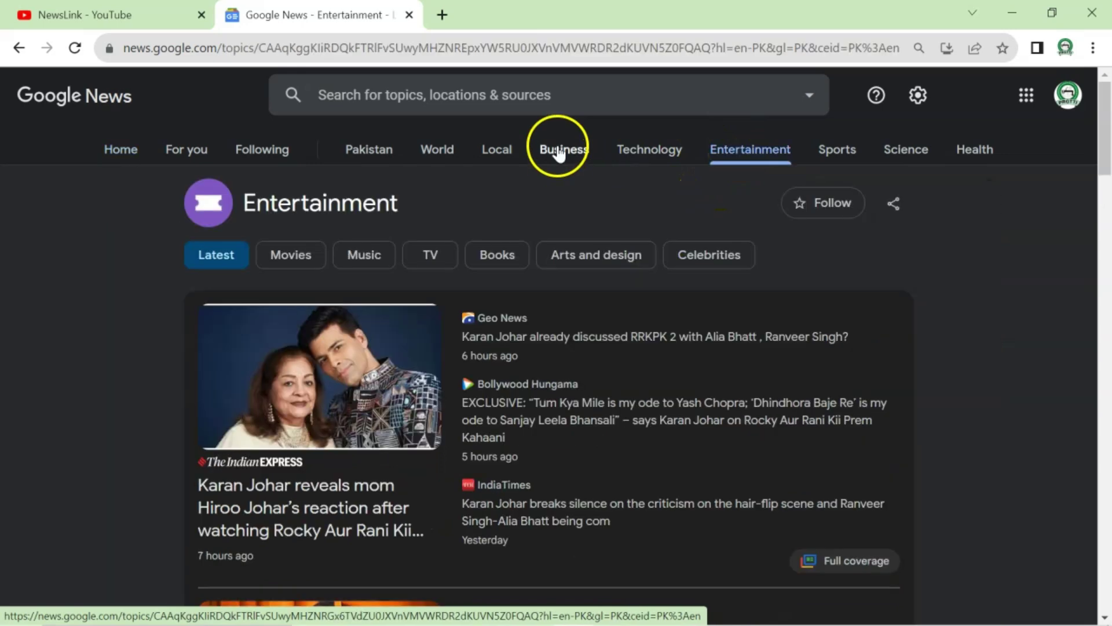
left_click(557, 148)
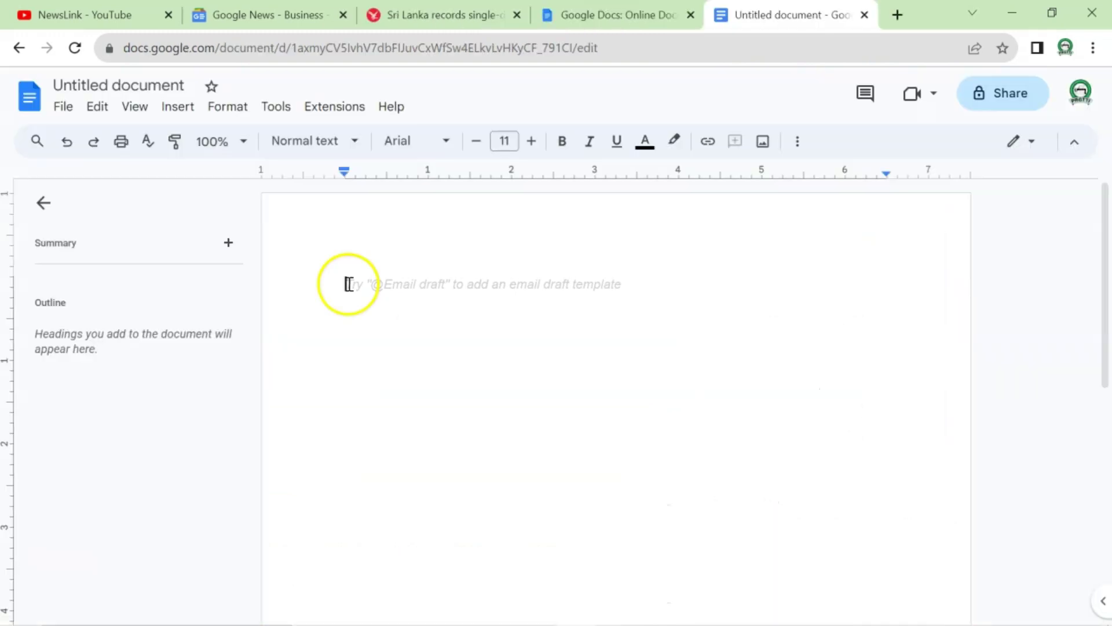
Paste the copied Sri Lanka inflation text into the blank Google Doc without formatting
right_click(348, 284)
left_click(416, 387)
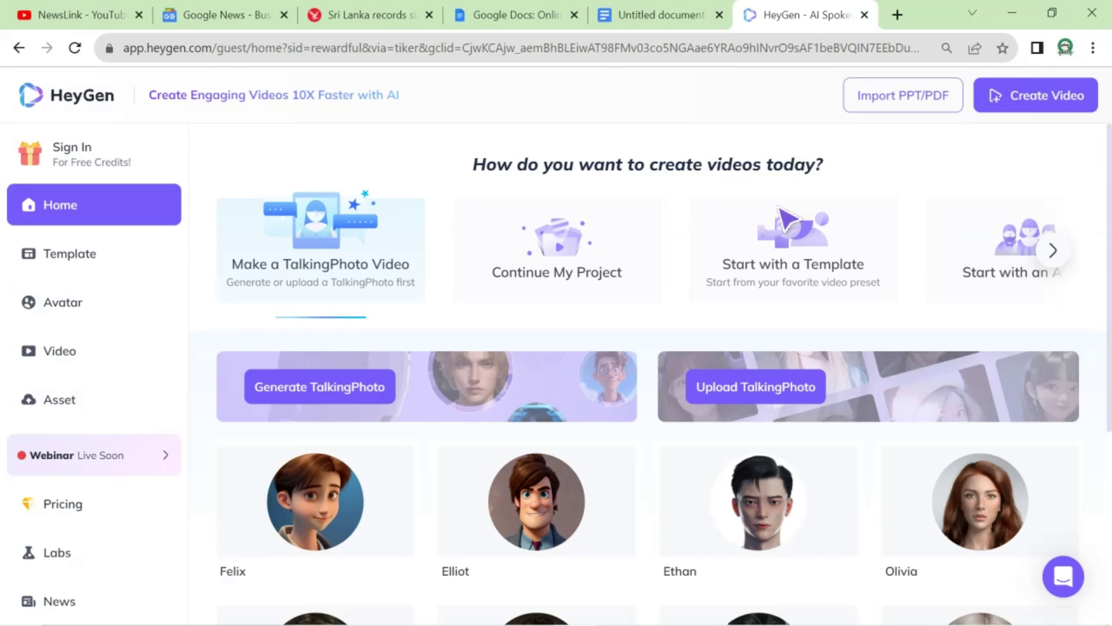
Sign in to HeyGen with Google and advance the carousel to Start with an Avatar
left_click(69, 149)
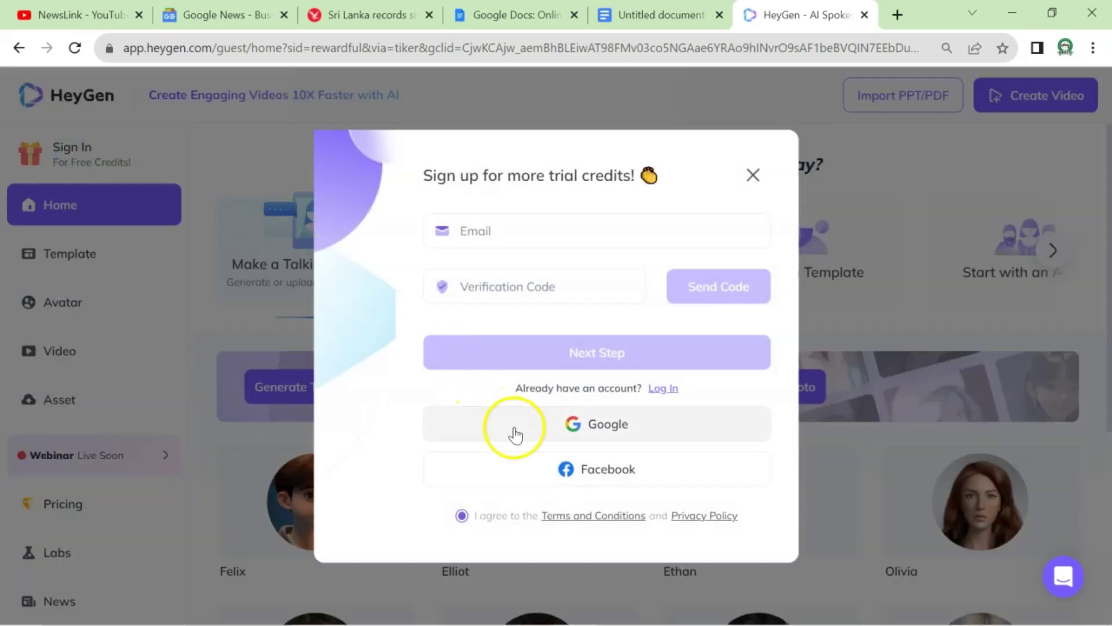
left_click(513, 432)
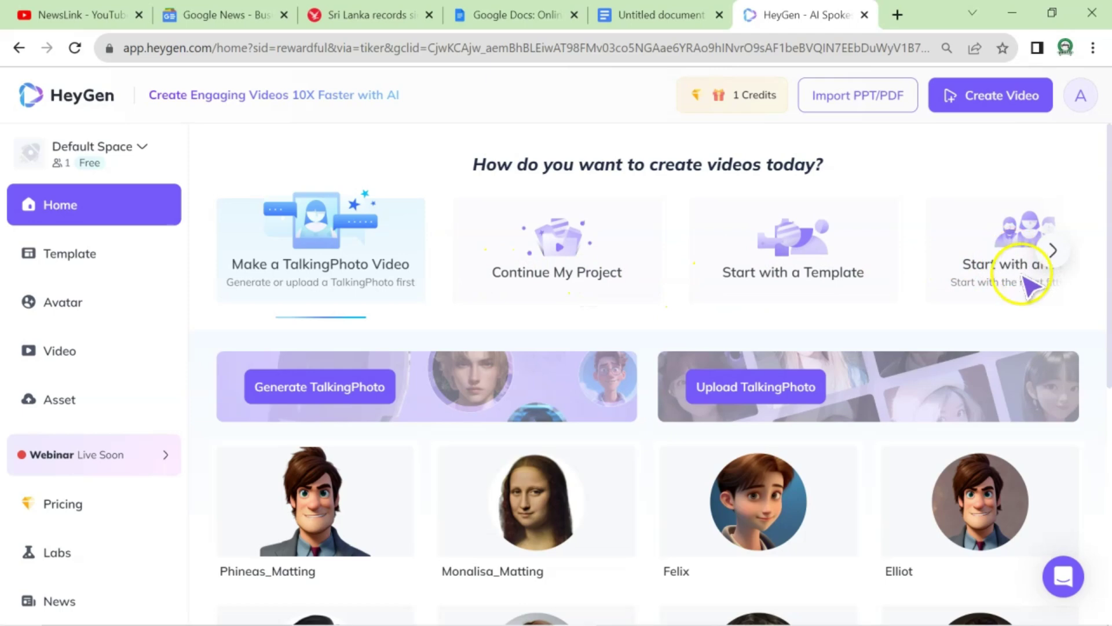
left_click(1053, 250)
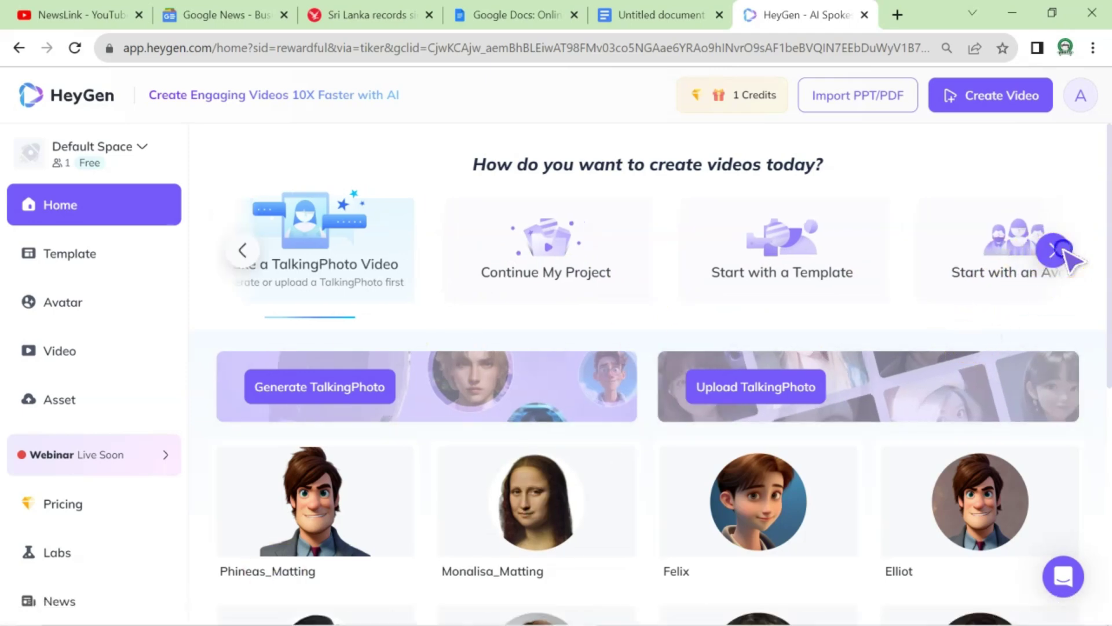
Create a landscape 1920×1080 video using the Tanya in Grey Shirt avatar
left_click(979, 266)
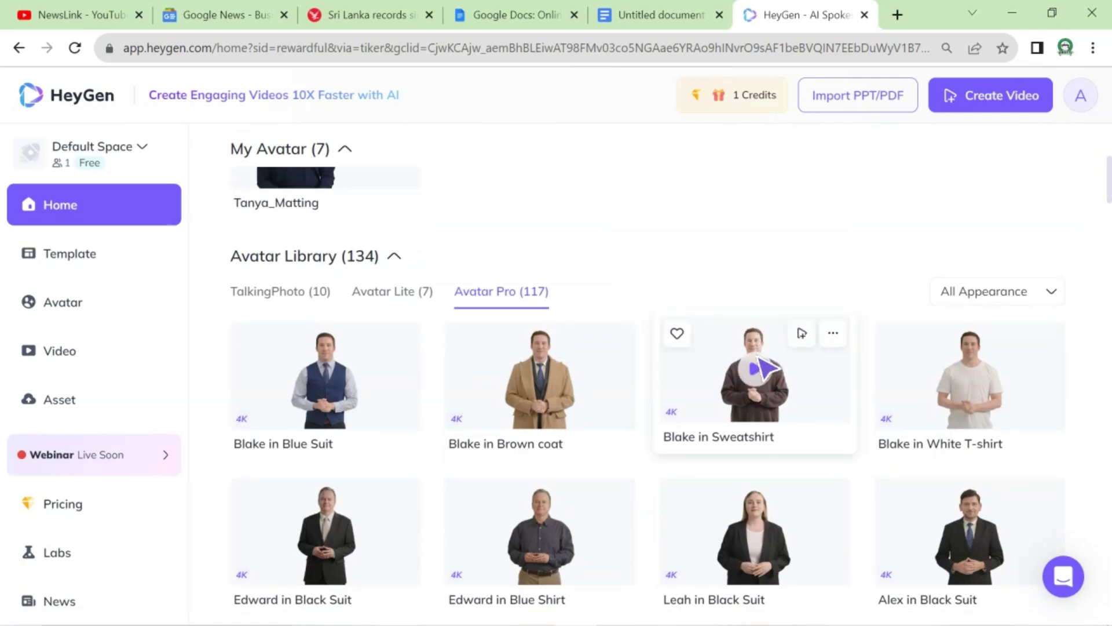
scroll(763, 367, "down", 2)
scroll(764, 367, "down", 3)
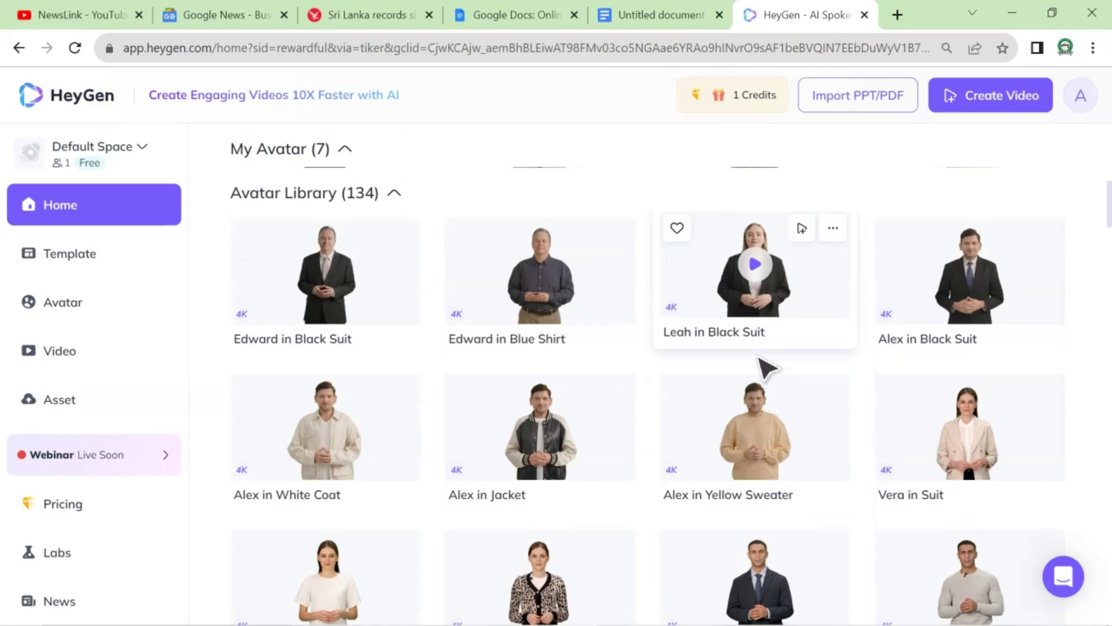
scroll(765, 368, "down", 5)
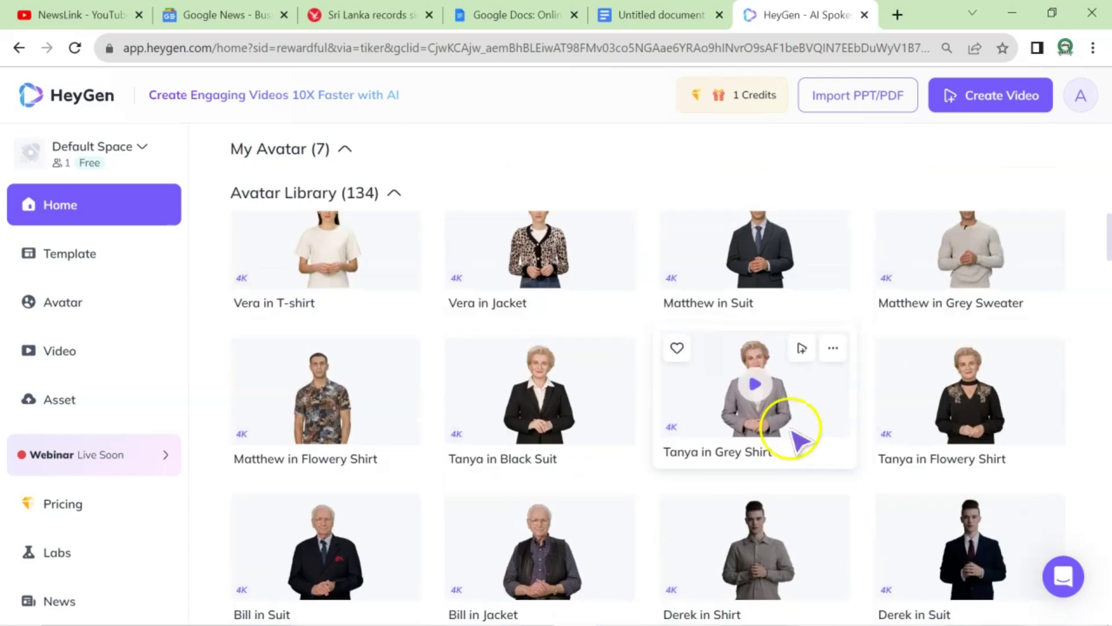
left_click(706, 409)
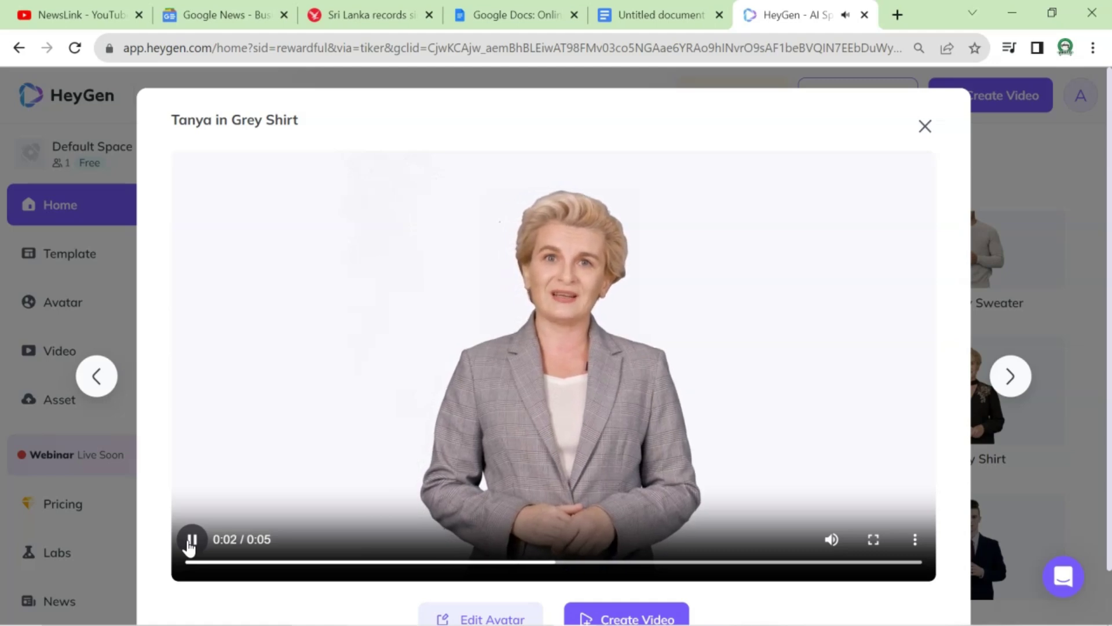
left_click(190, 543)
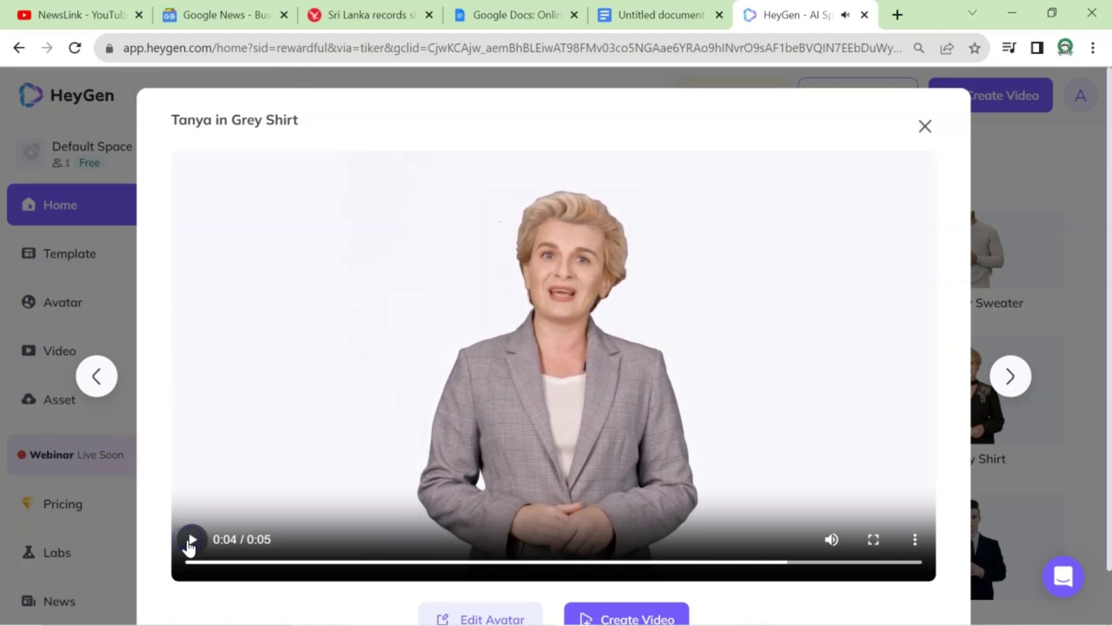
left_click(629, 617)
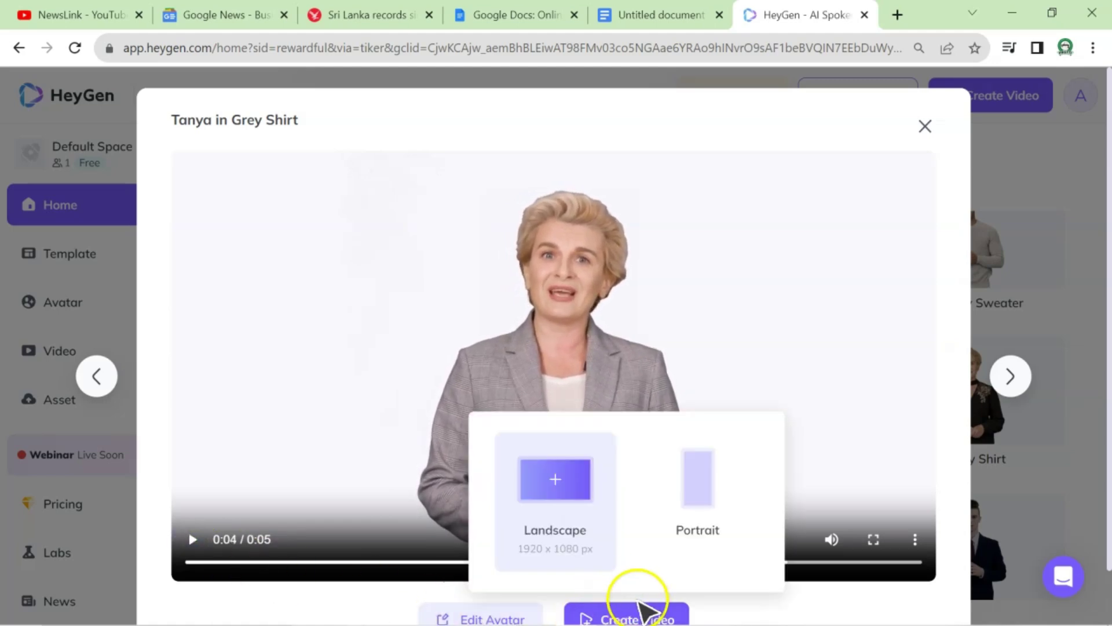
left_click(553, 530)
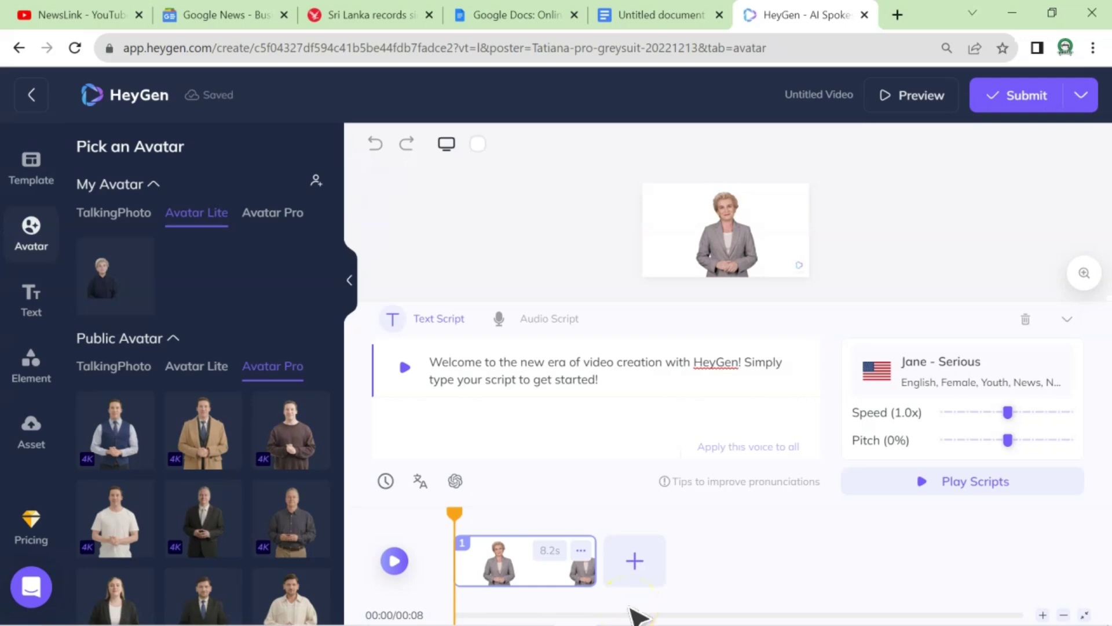
Copy the article's opening paragraph and clear HeyGen's default script, keeping the Jane - Serious voice
left_click(630, 17)
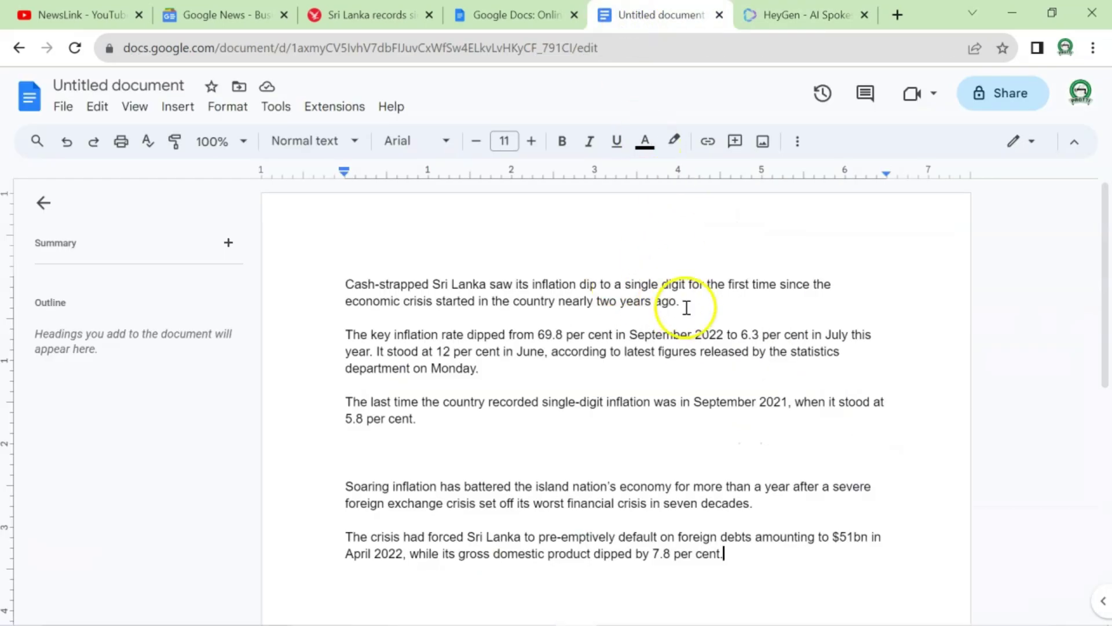
left_click_drag(680, 302, 363, 288)
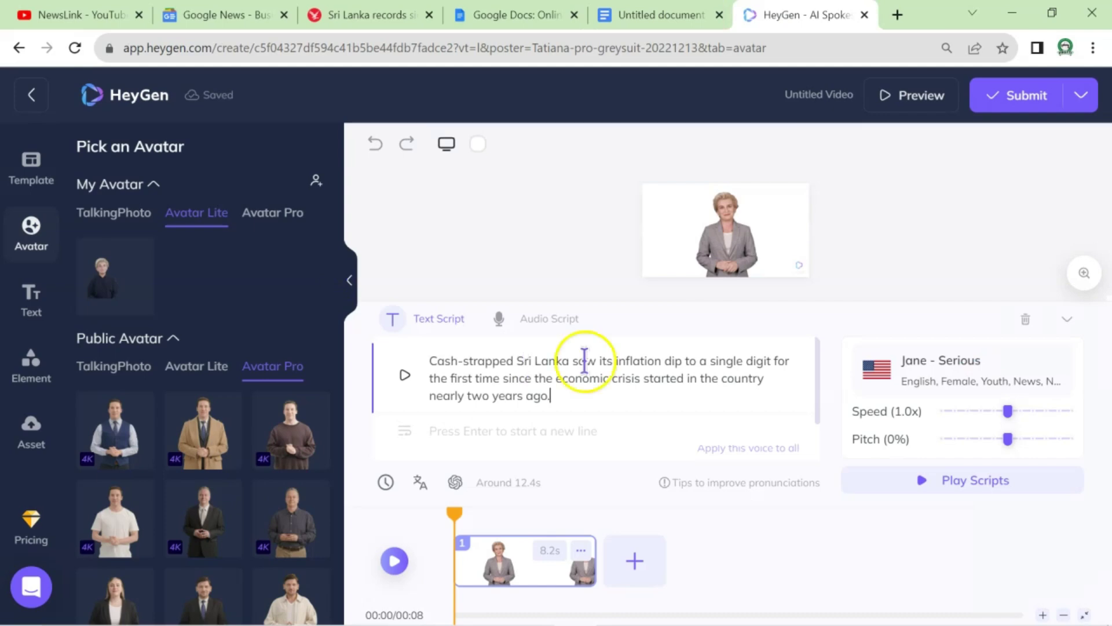
left_click(961, 362)
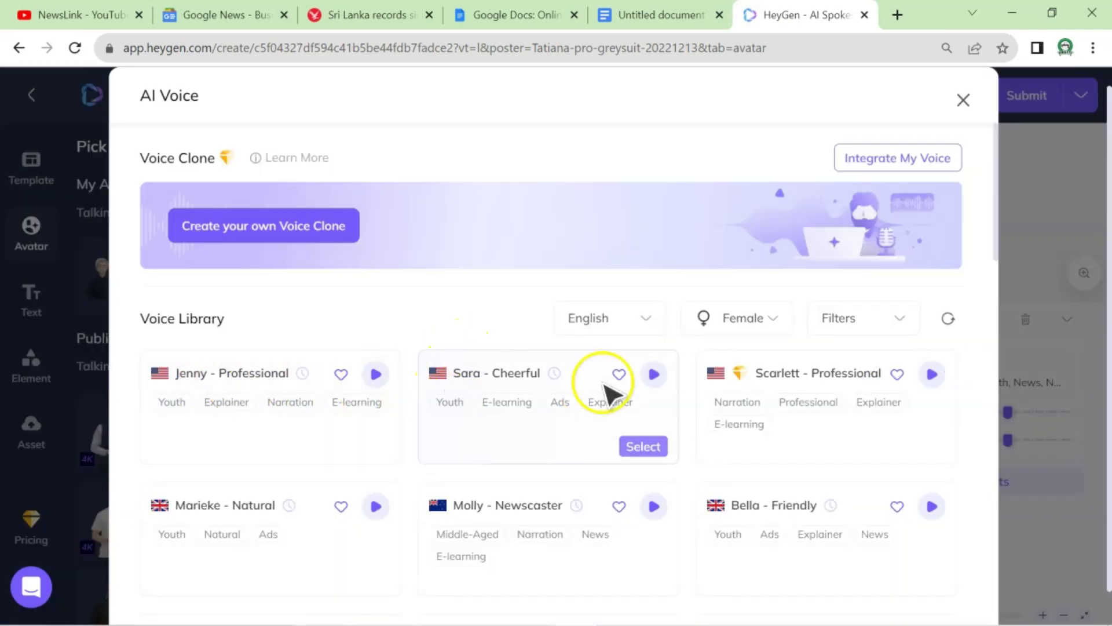
left_click(963, 99)
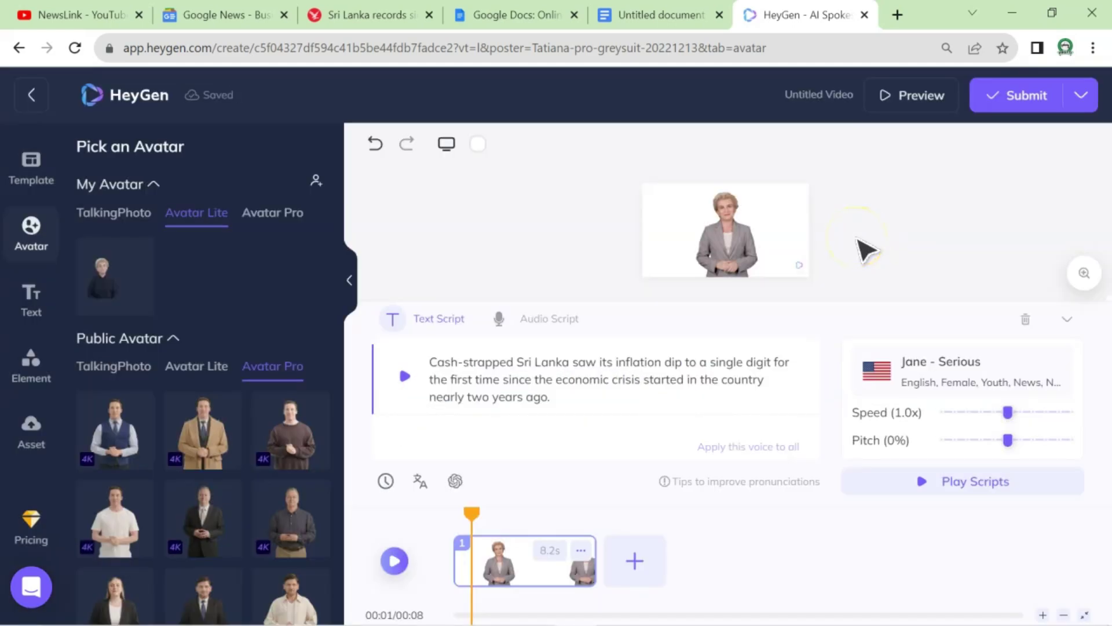
left_click(579, 391)
key("ctrl+a")
key("BackSpace")
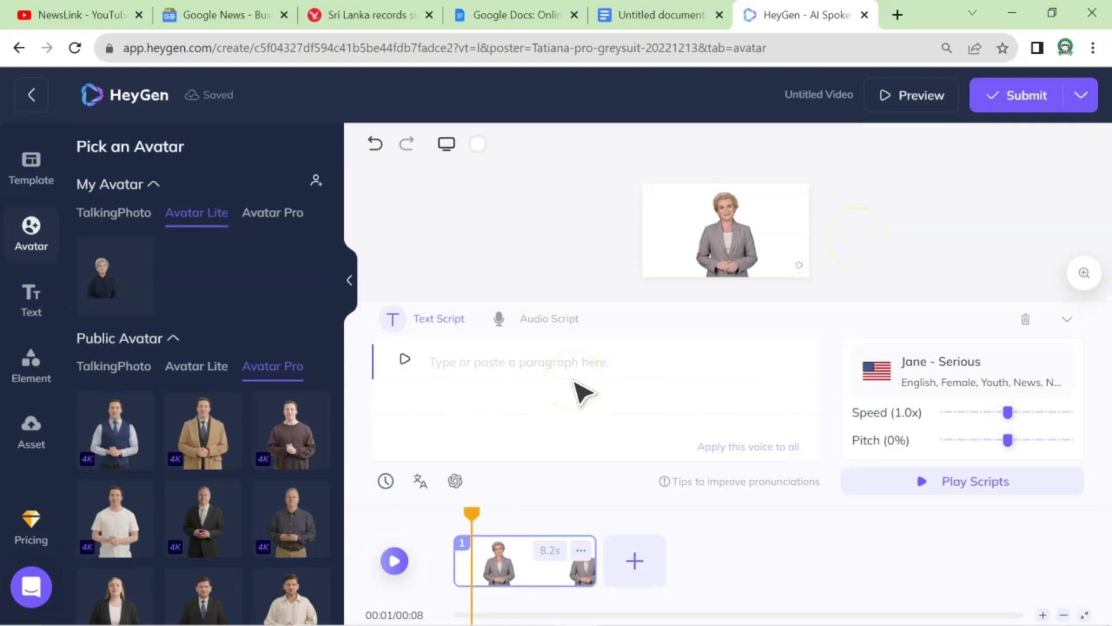
Set the scene background colour to bright green
left_click(476, 145)
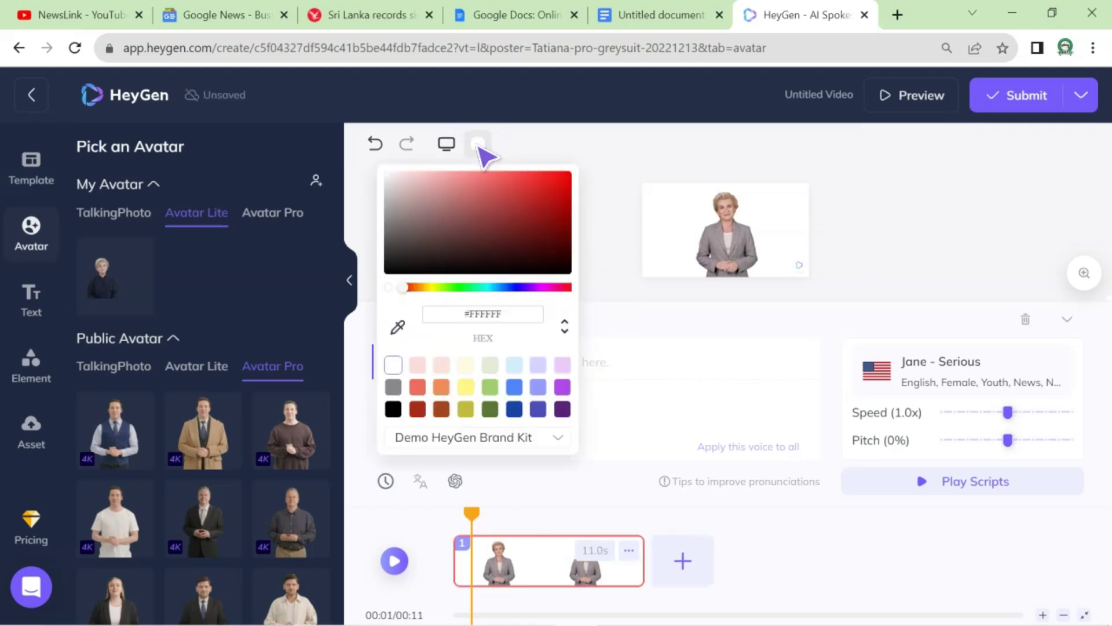
left_click(456, 286)
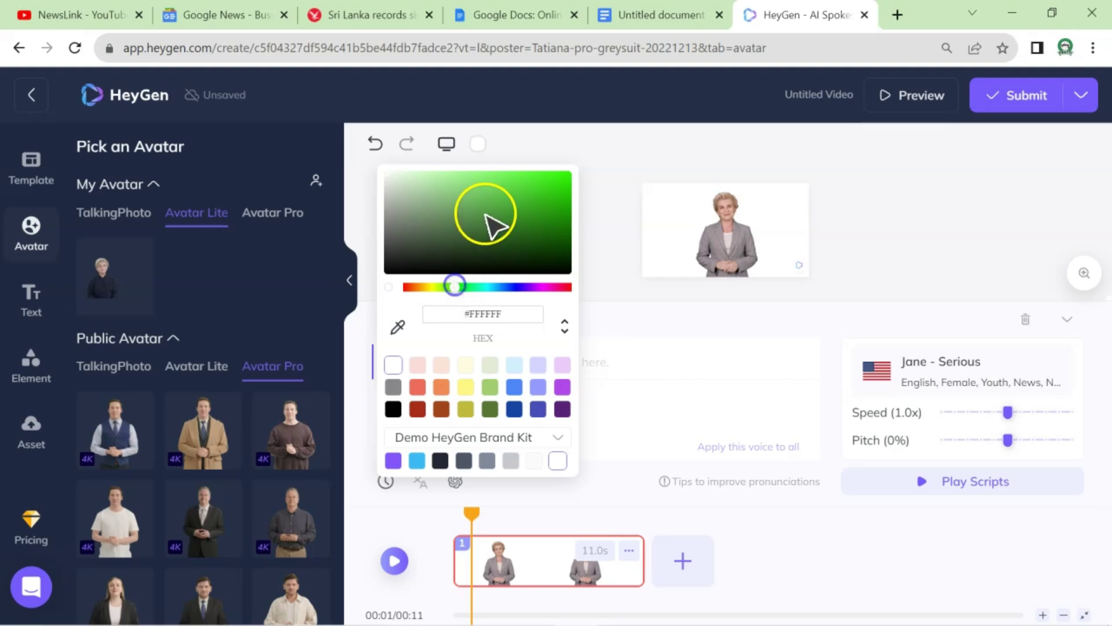
left_click(545, 182)
Paste the Sri Lanka inflation paragraph as the script and submit the video
left_click(834, 263)
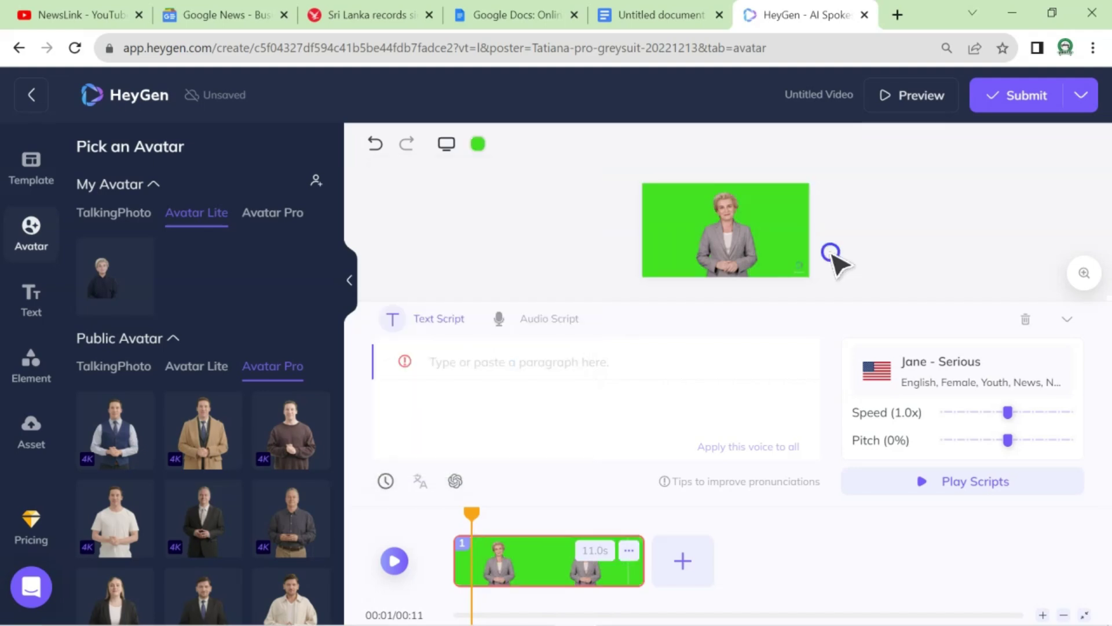
type("Cash-strapped Sri Lanka saw its inflation dip to a single digit for the first time since the economic crisis started in the country nearly two years ago.")
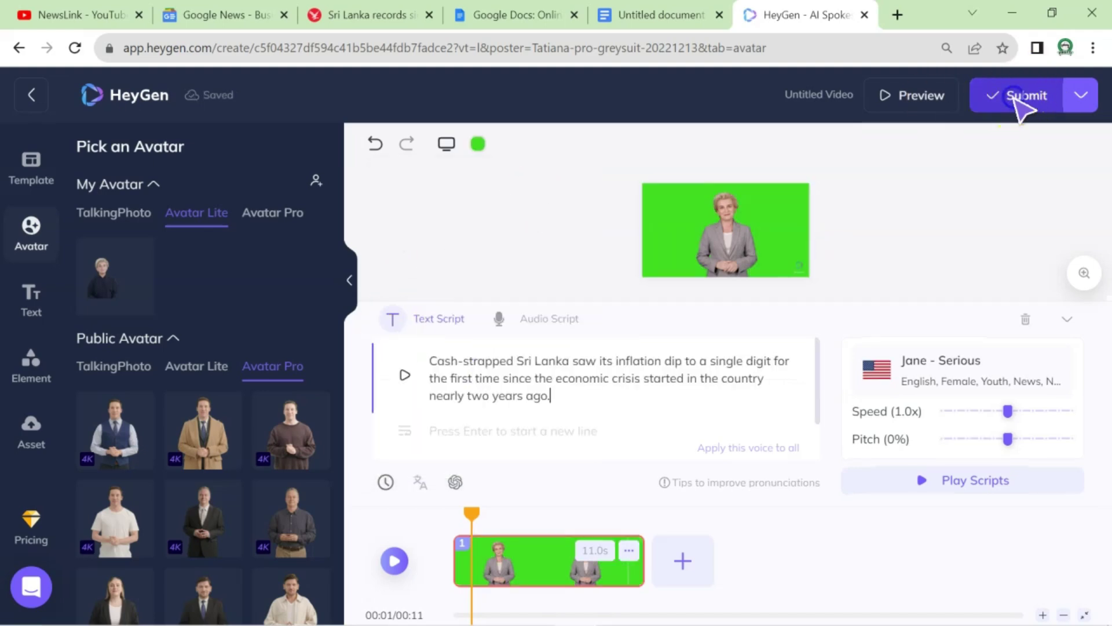
left_click(1015, 97)
left_click(618, 409)
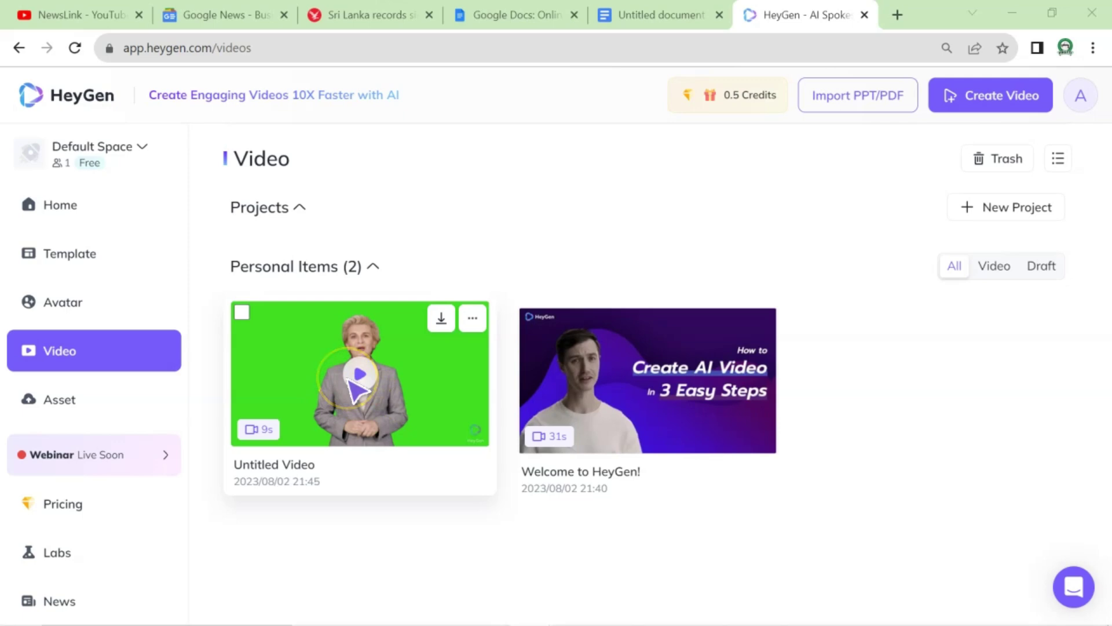
Open the generated avatar video, download the original file, and dismiss the chat popup
left_click(360, 374)
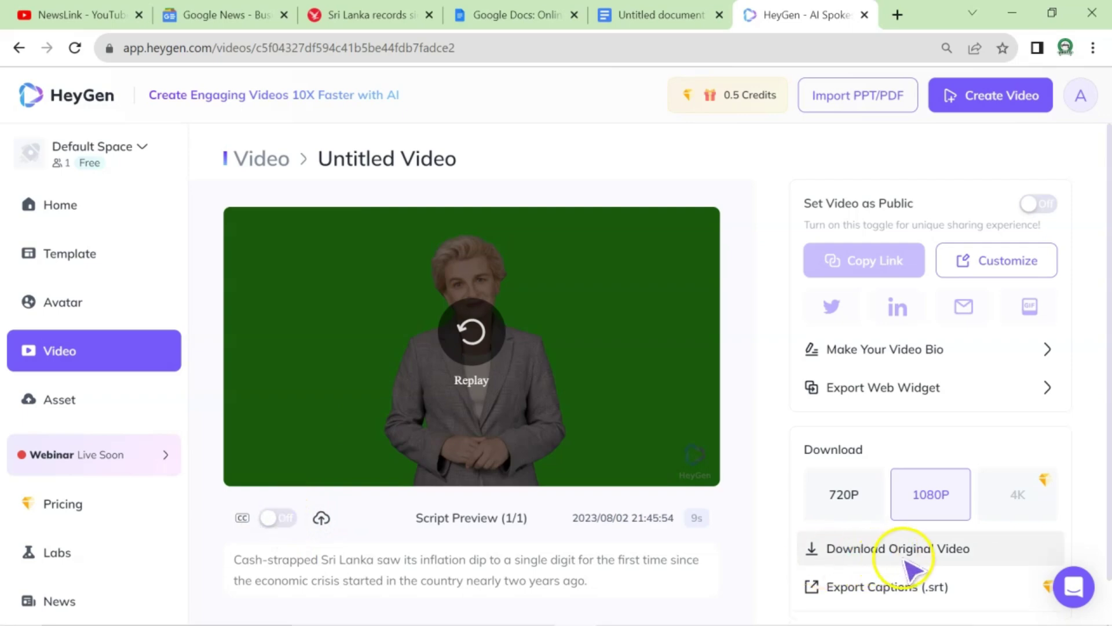
left_click(961, 563)
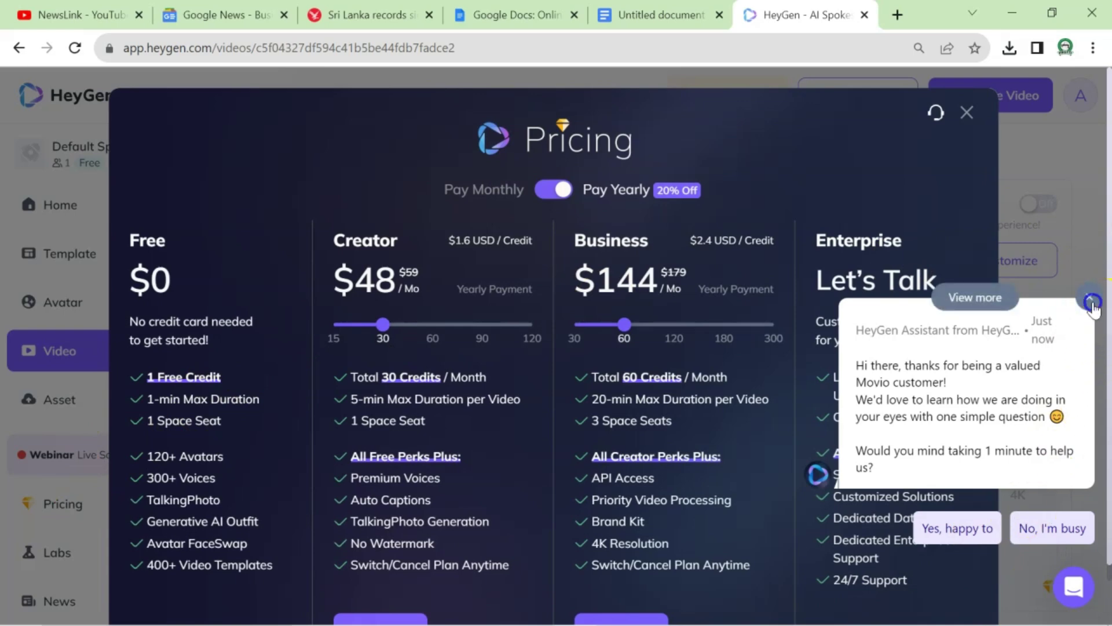
left_click(1089, 297)
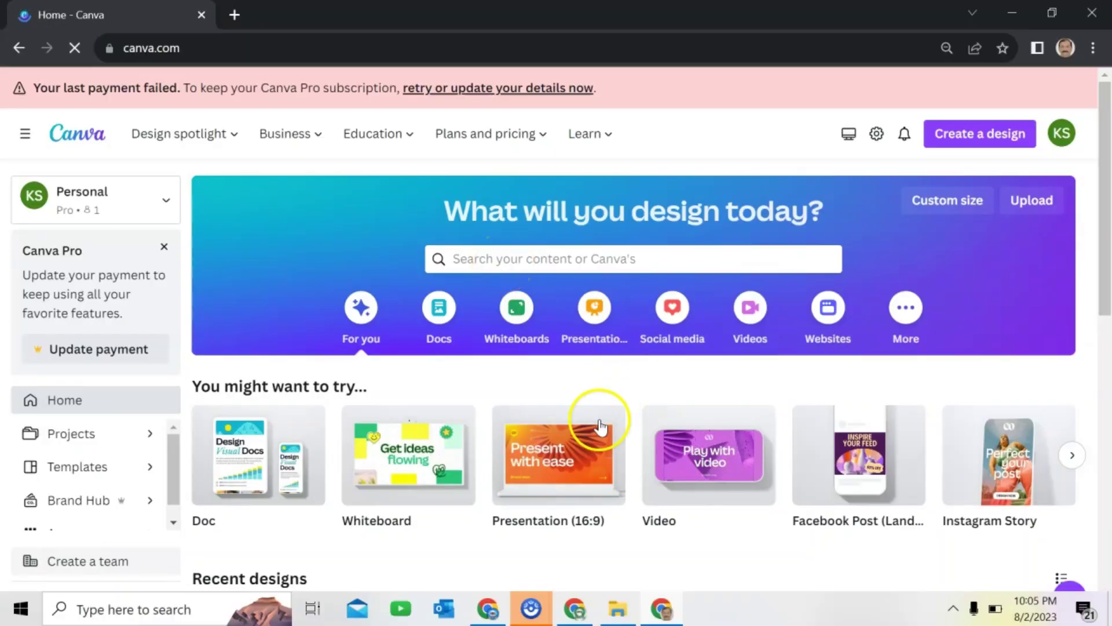
Create a blank video design with the 28-second globe clip from a 'news backgrounds' search
left_click(706, 455)
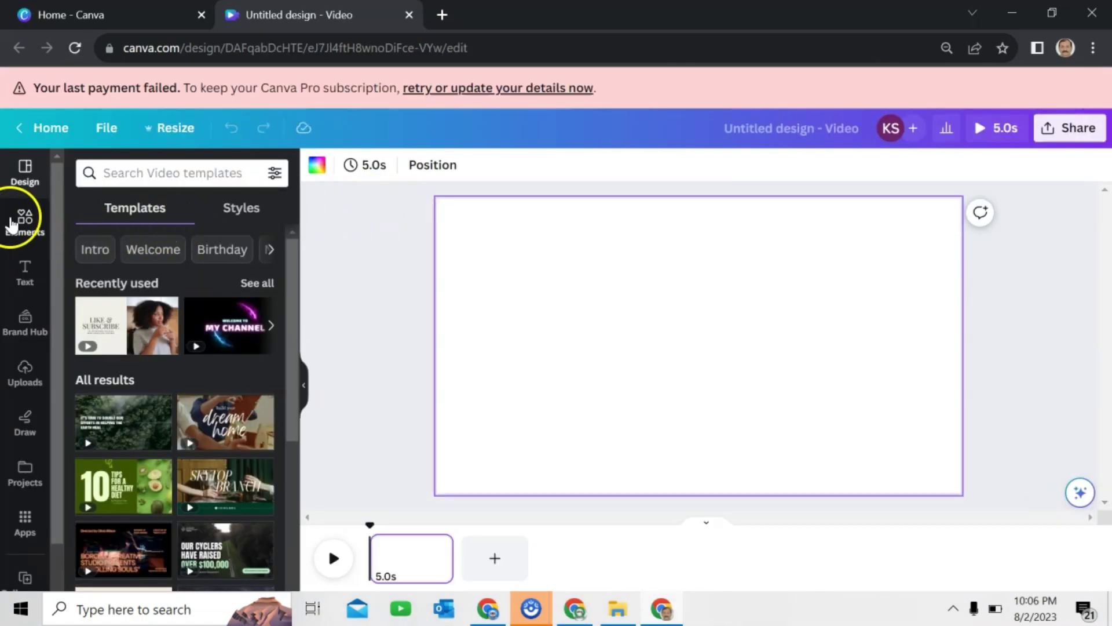
left_click(11, 223)
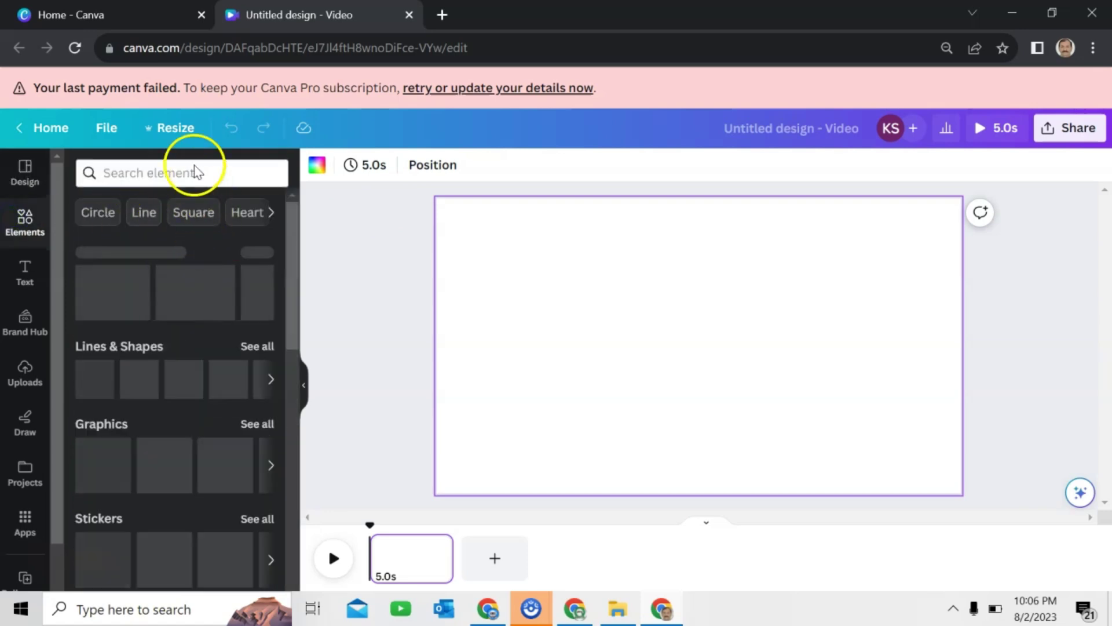
type("news backgrounds")
key("Return")
left_click(186, 220)
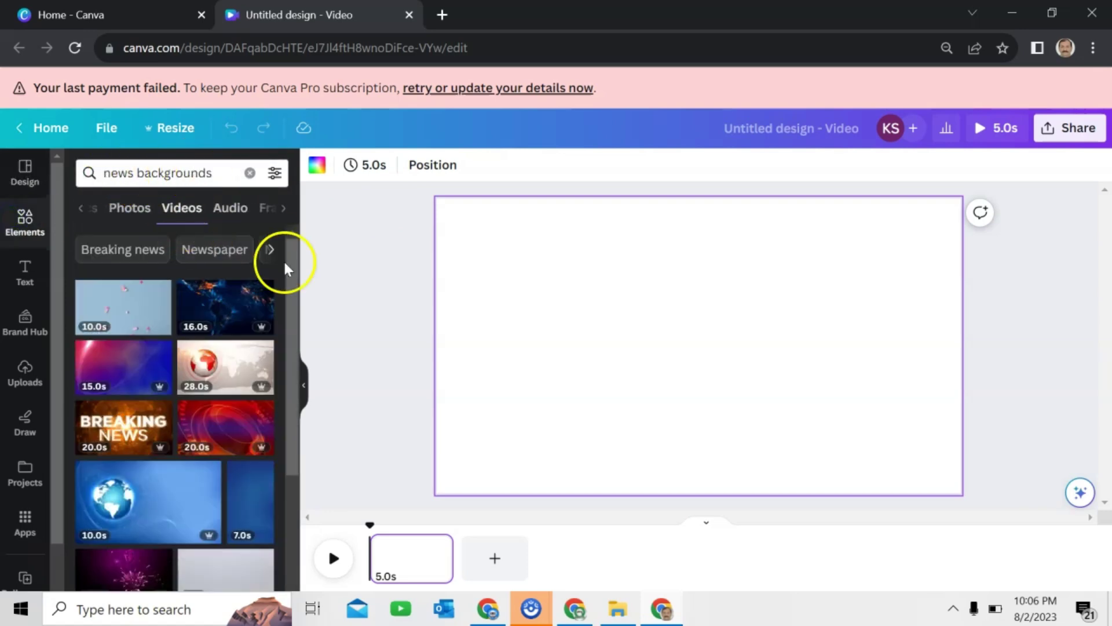
left_click(223, 365)
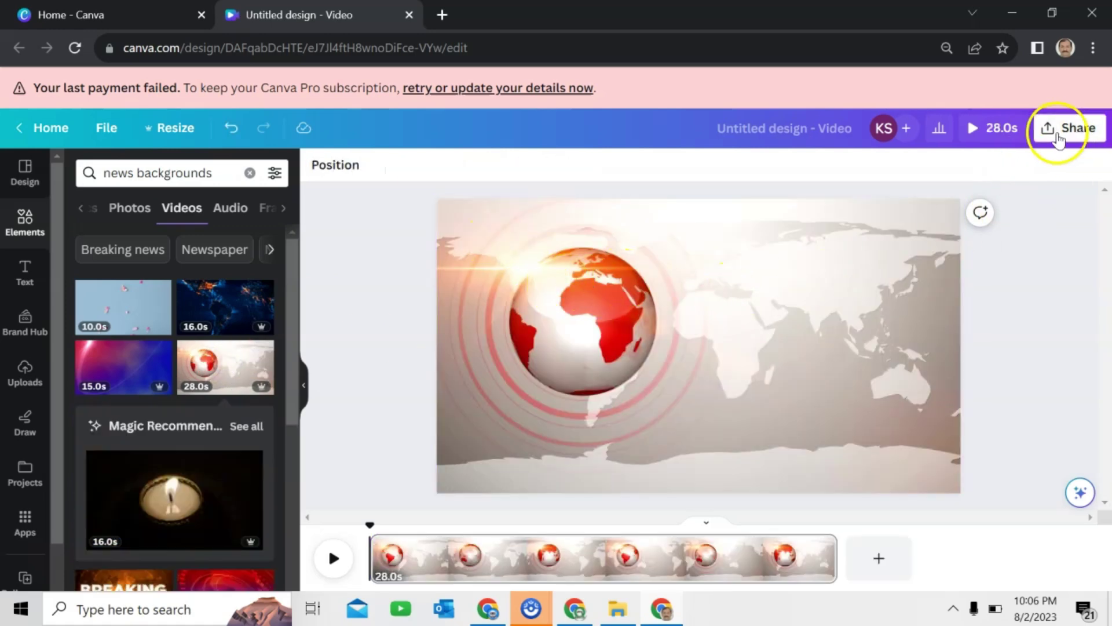
Download the design as an MP4 video
left_click(1063, 128)
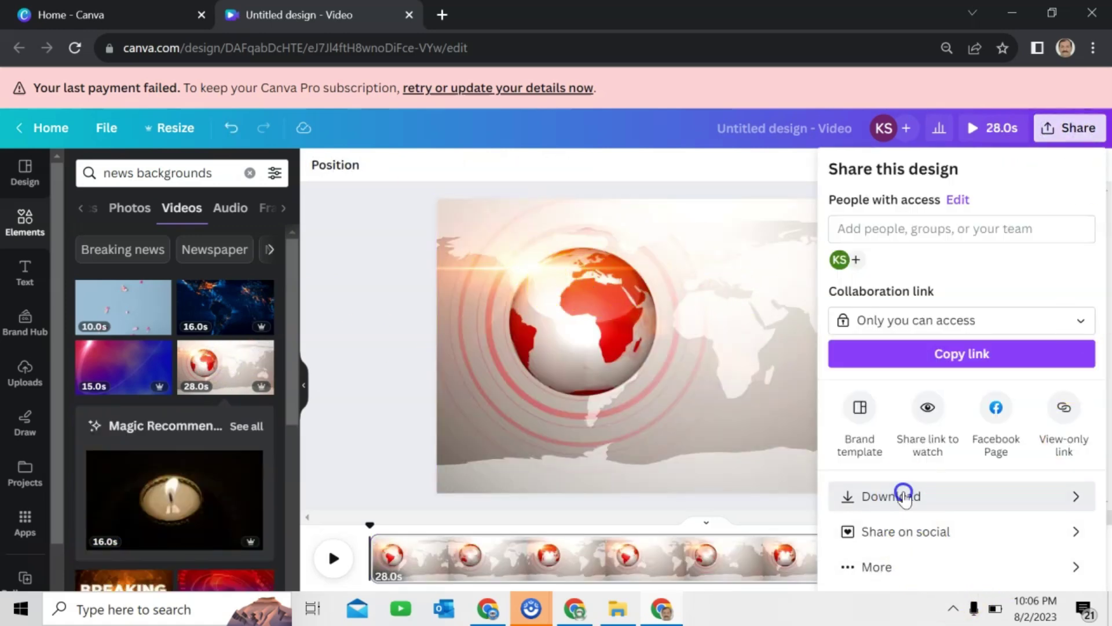
left_click(903, 496)
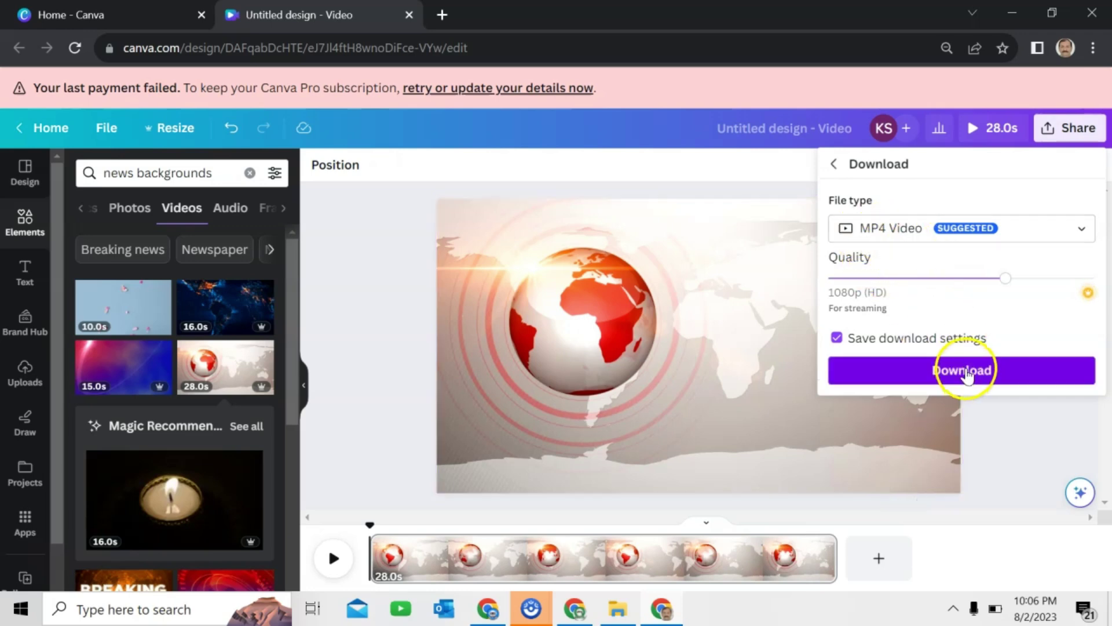
left_click(962, 370)
Start a new CapCut project with the globe clip on the main track and the avatar above it
key("super+d")
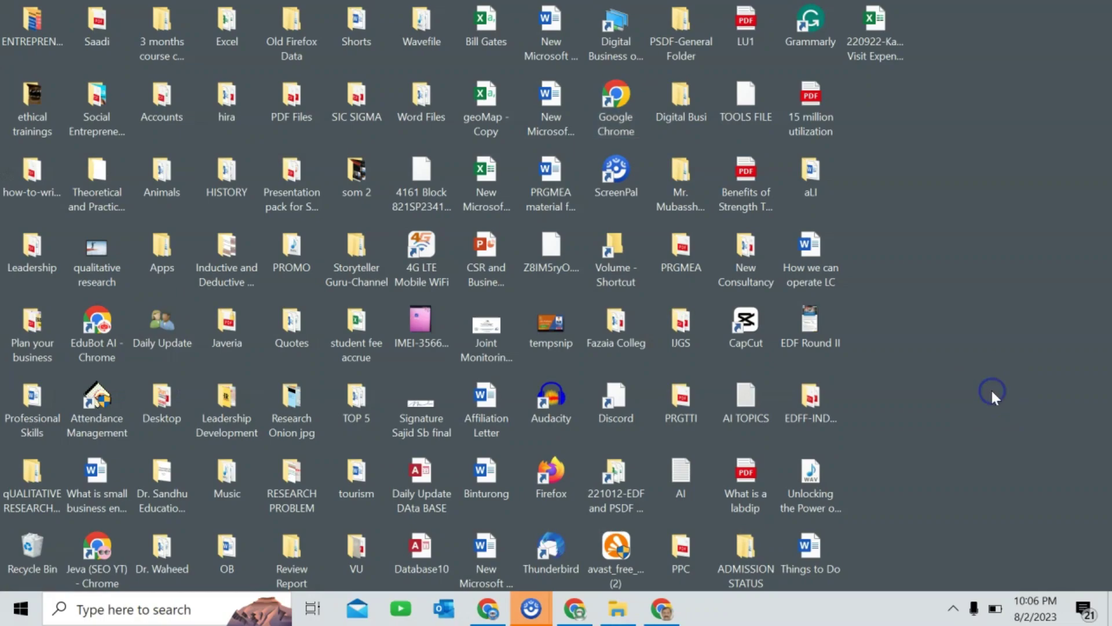
double_click(757, 324)
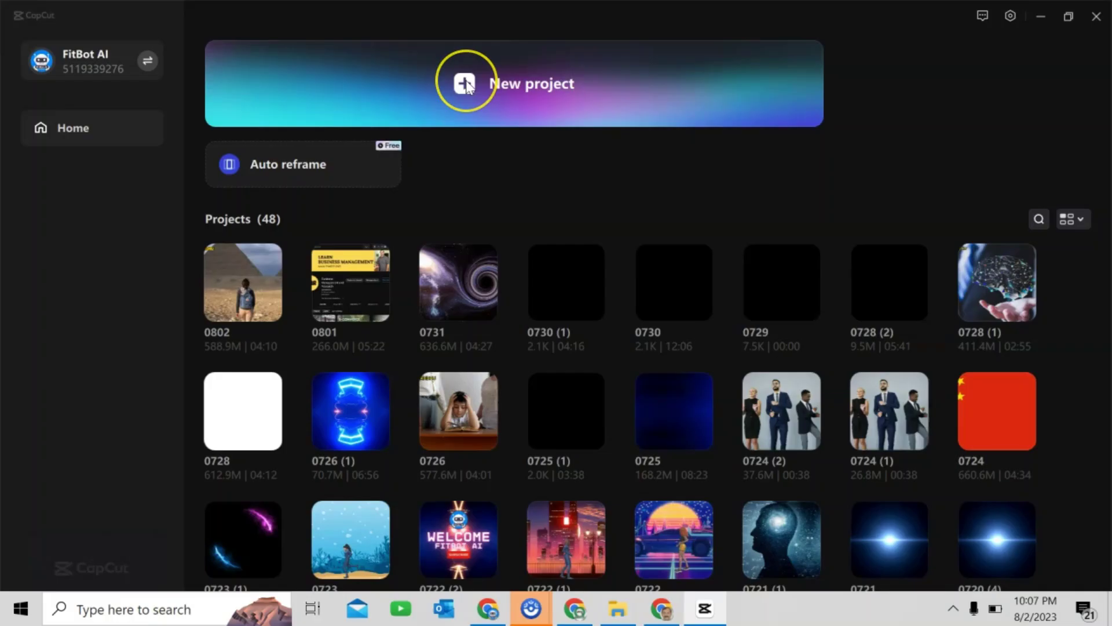
left_click(468, 87)
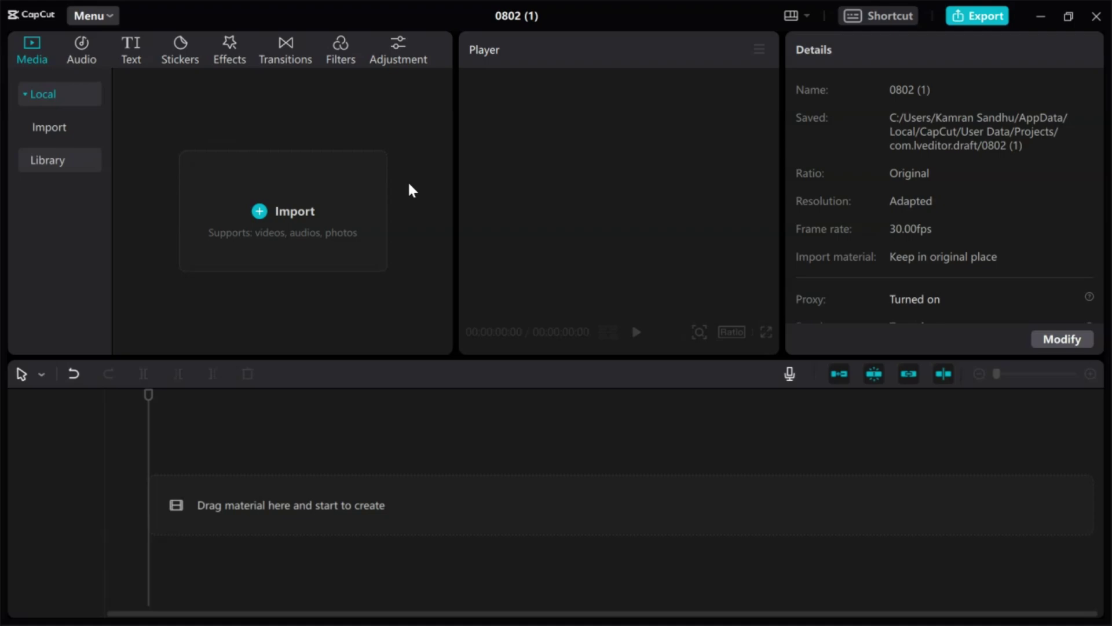
left_click(259, 210)
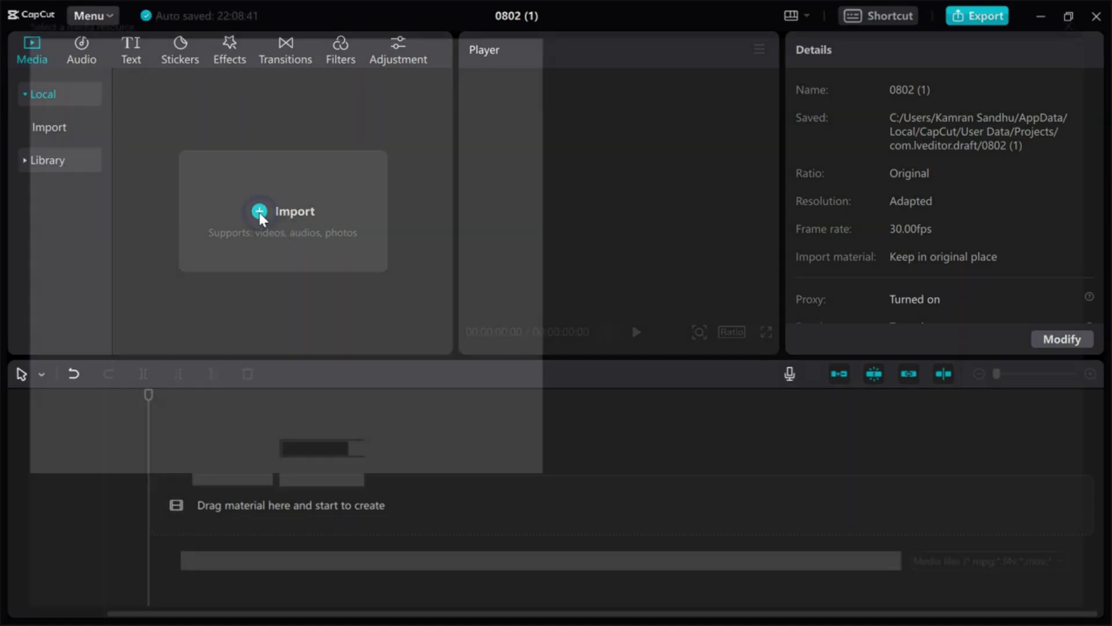
double_click(324, 217)
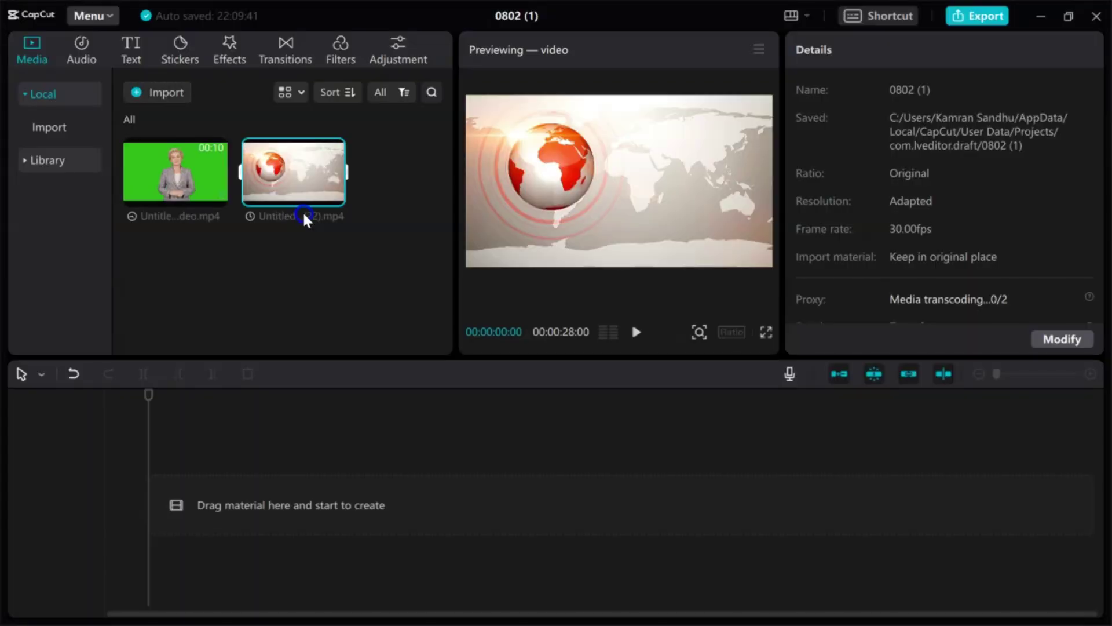
mouse_move(330, 191)
left_mouse_down()
mouse_move(267, 345)
mouse_move(154, 505)
left_mouse_up()
mouse_move(166, 168)
left_mouse_down()
mouse_move(155, 162)
mouse_move(154, 450)
left_mouse_up()
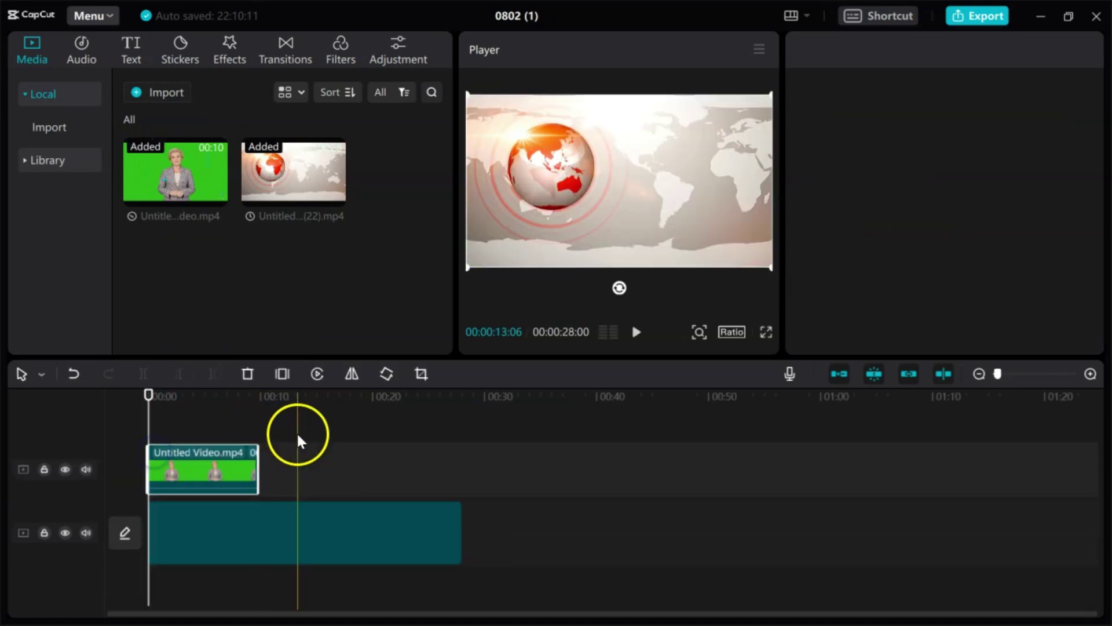
Chroma-key out the presenter's green backdrop with strength 33 and shadow 34
left_click(342, 422)
left_click(636, 332)
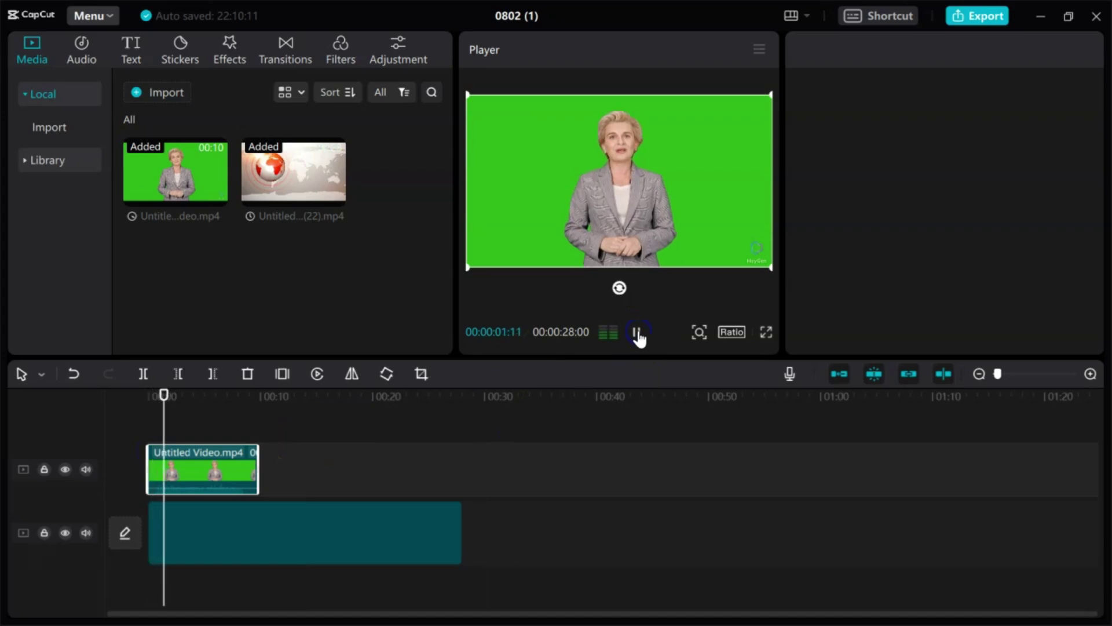
left_click(636, 333)
left_click(200, 467)
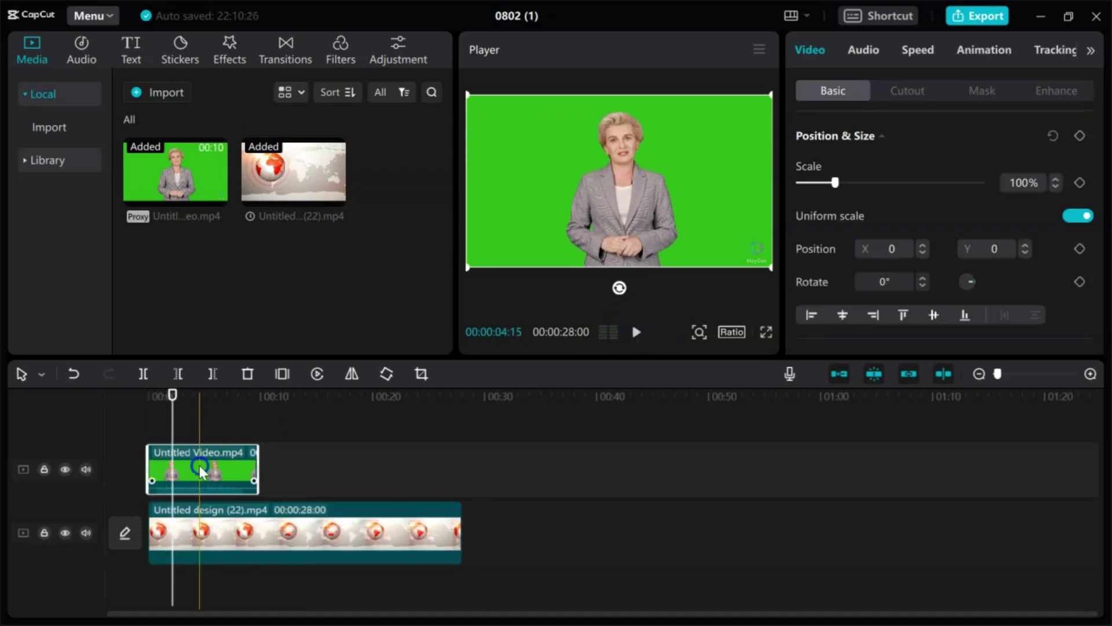
left_click(810, 92)
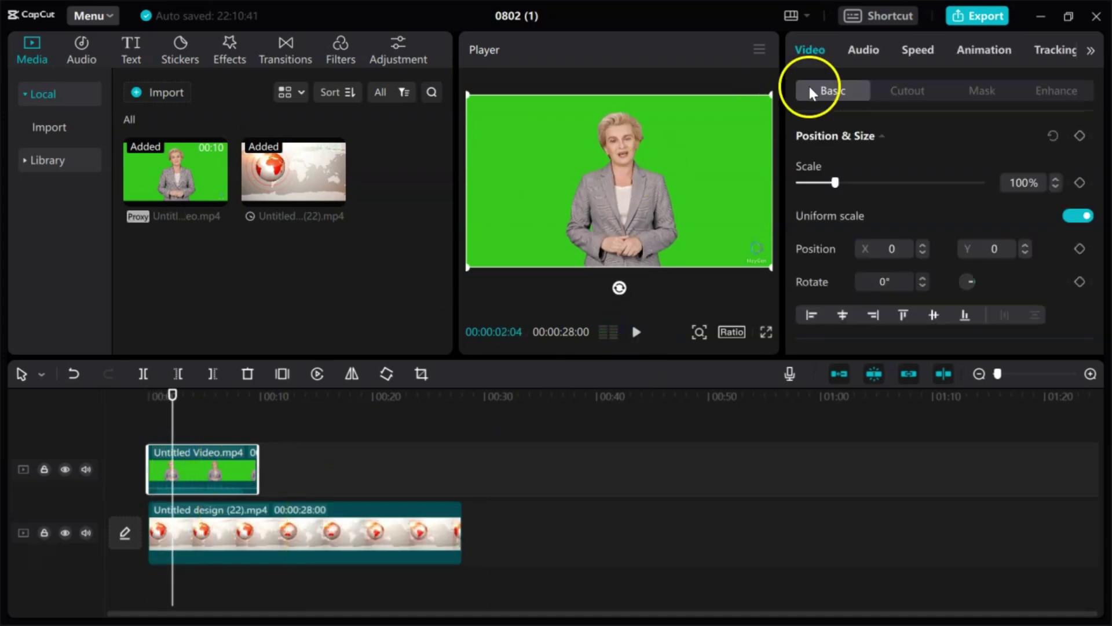
left_click(905, 92)
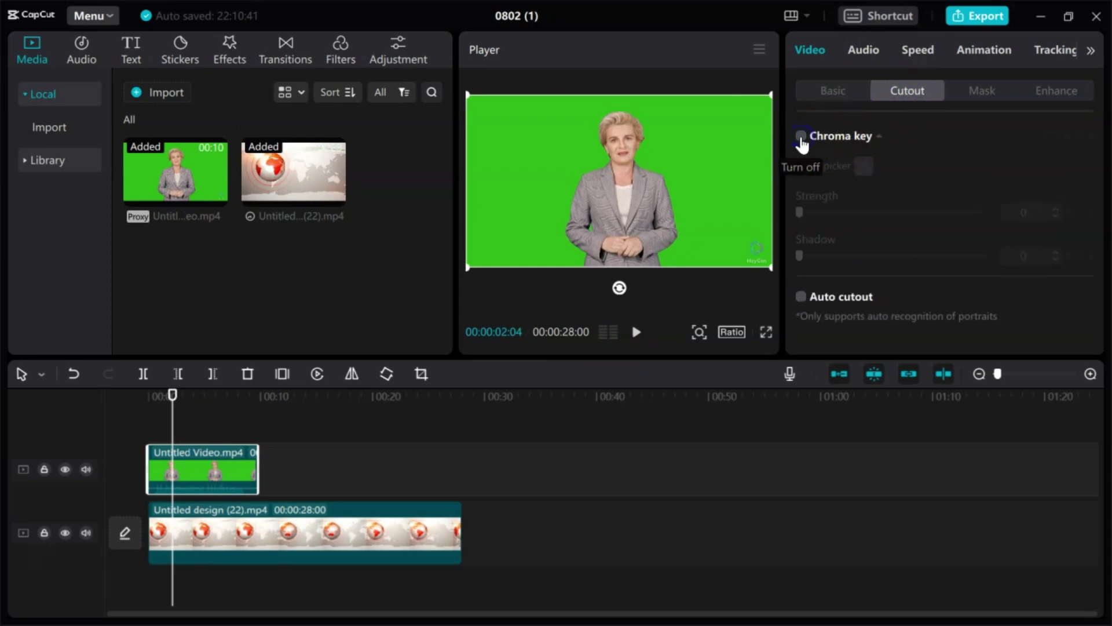
left_click(801, 137)
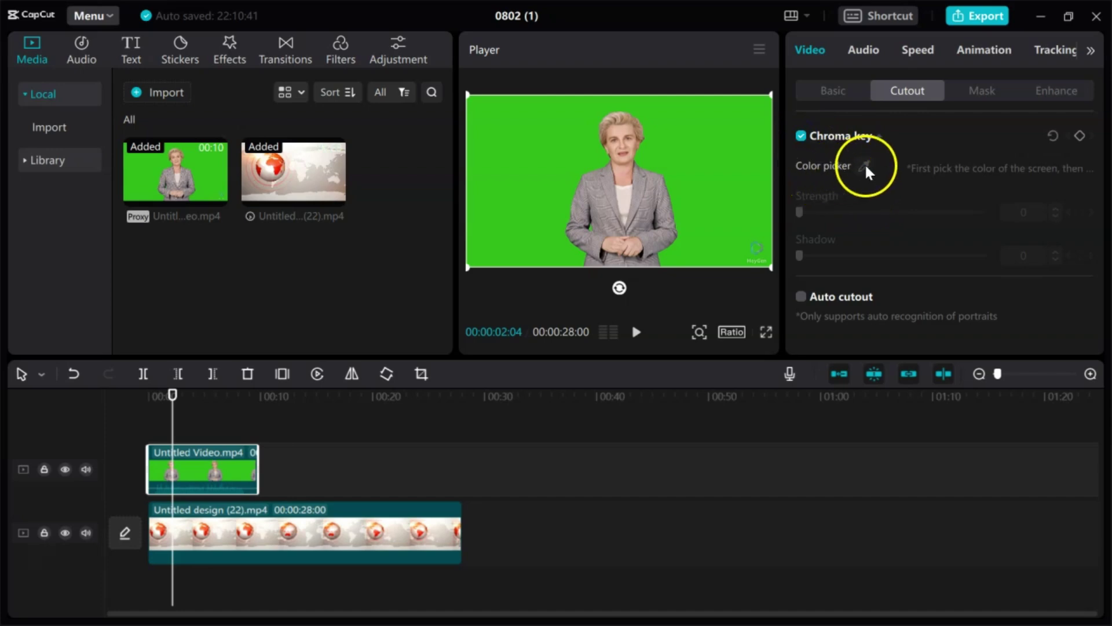
left_click(708, 149)
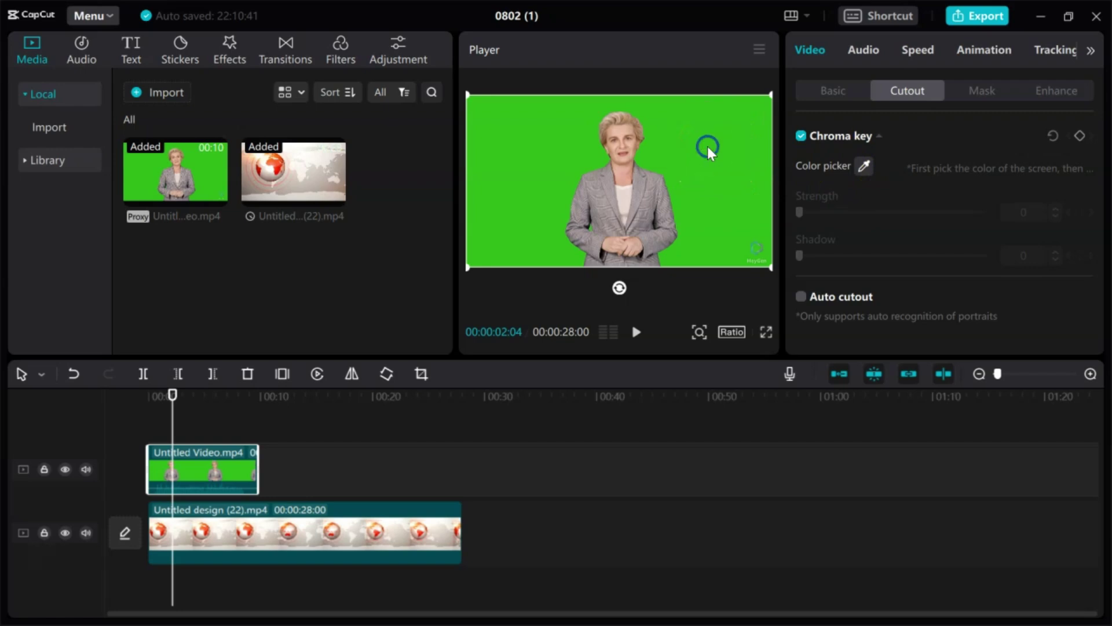
left_click_drag(812, 219, 861, 214)
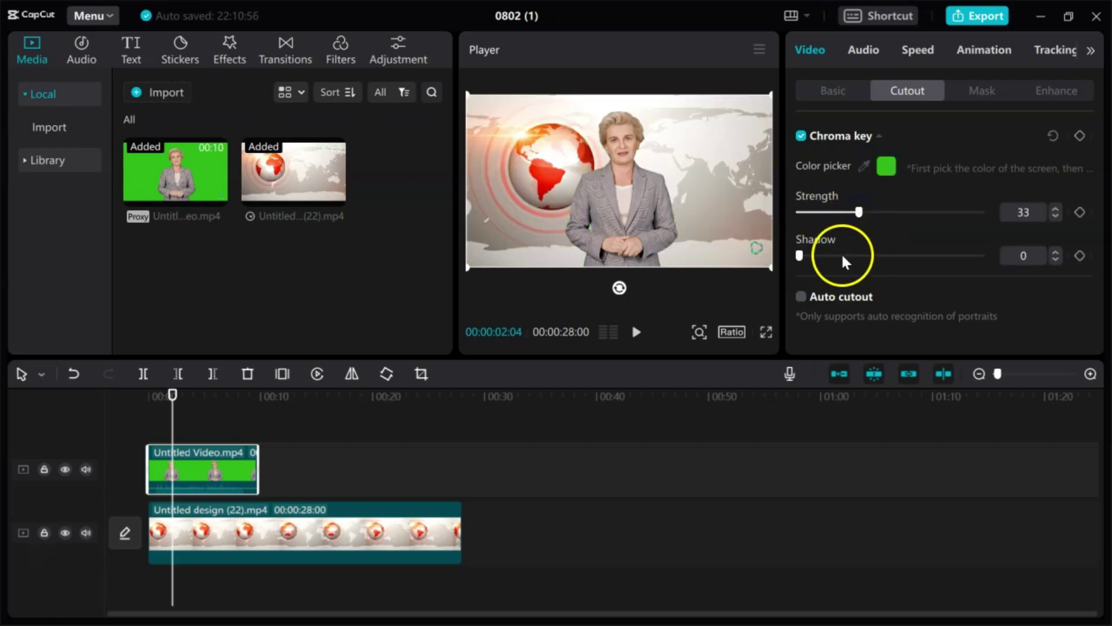
left_click_drag(844, 255, 863, 257)
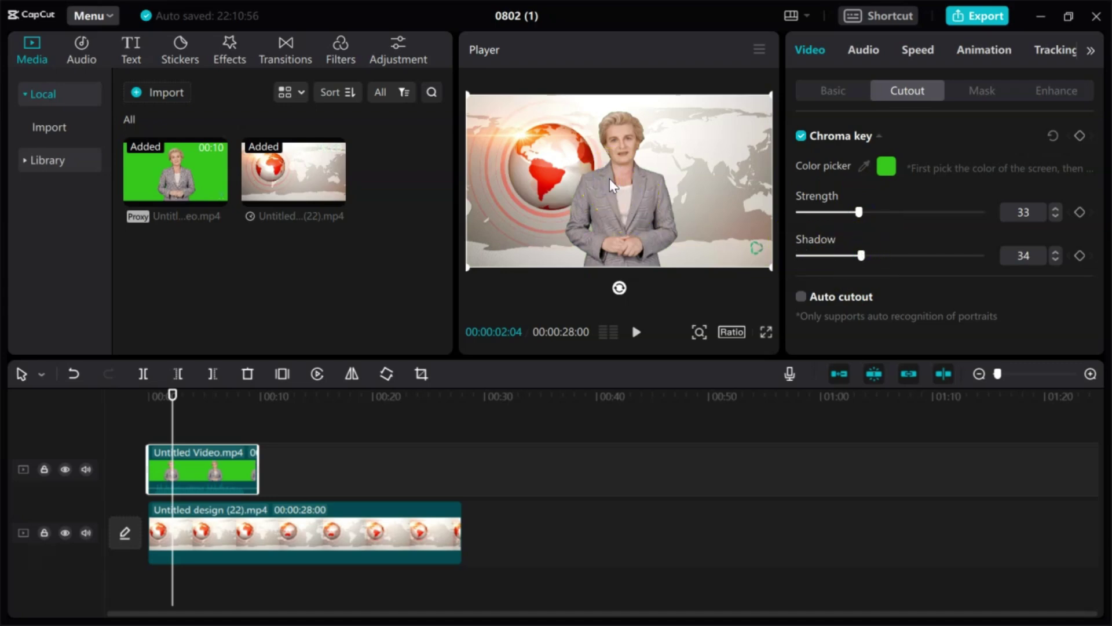
Move the presenter to the right side of the frame and shrink her slightly
left_click_drag(611, 186, 682, 182)
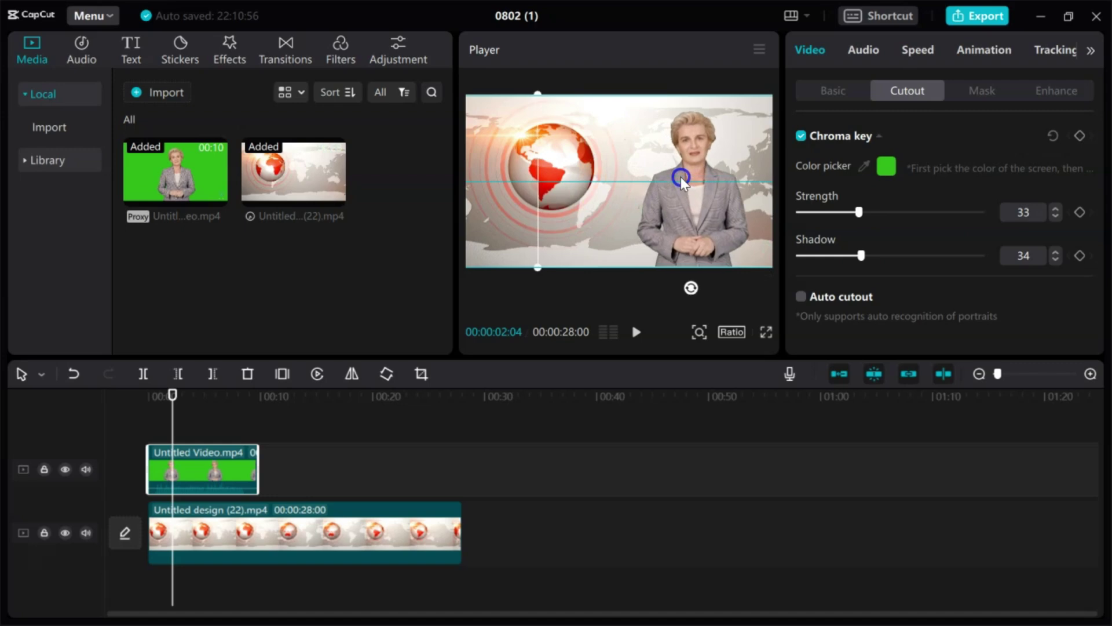
left_click_drag(539, 93, 569, 121)
left_click_drag(669, 174, 655, 168)
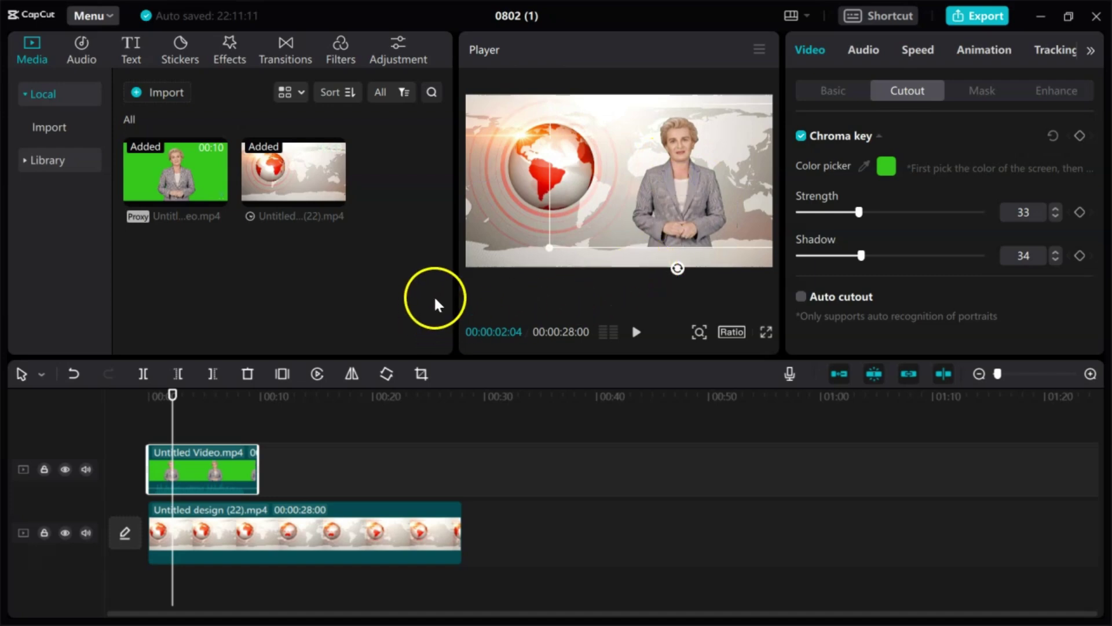
Trim the globe background to end with the presenter clip, then preview full screen
left_click(458, 539)
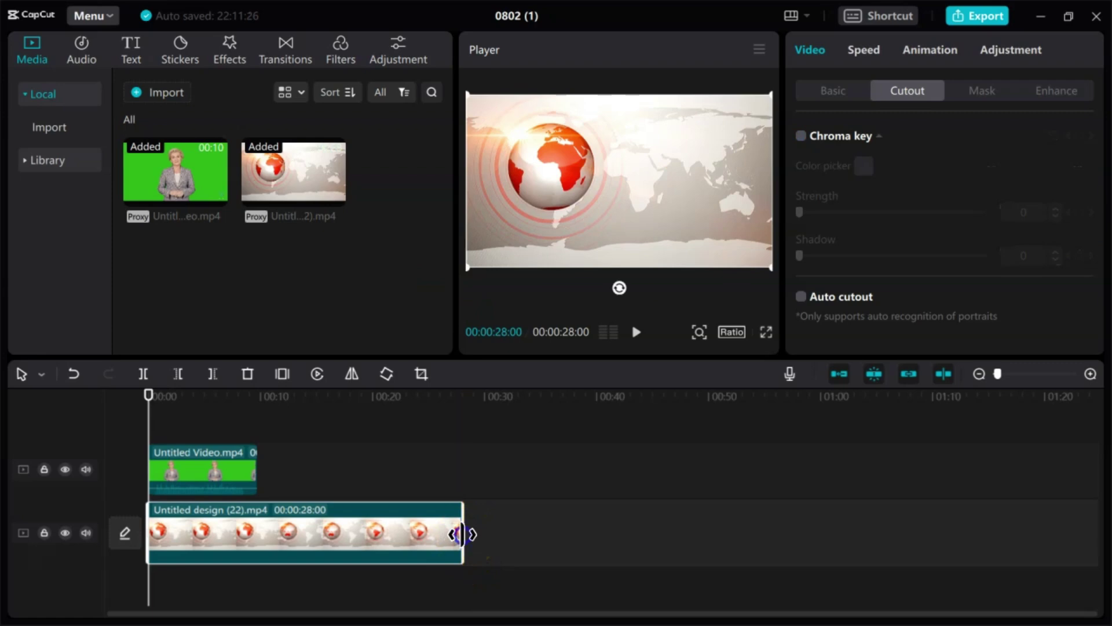
left_click_drag(462, 534, 259, 533)
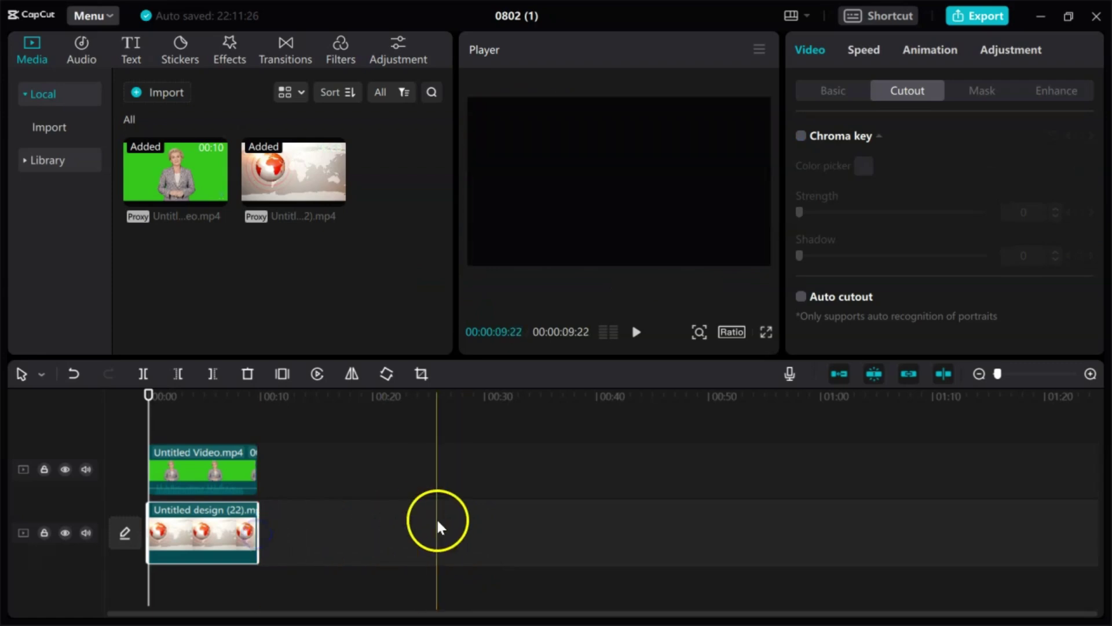
left_click(764, 339)
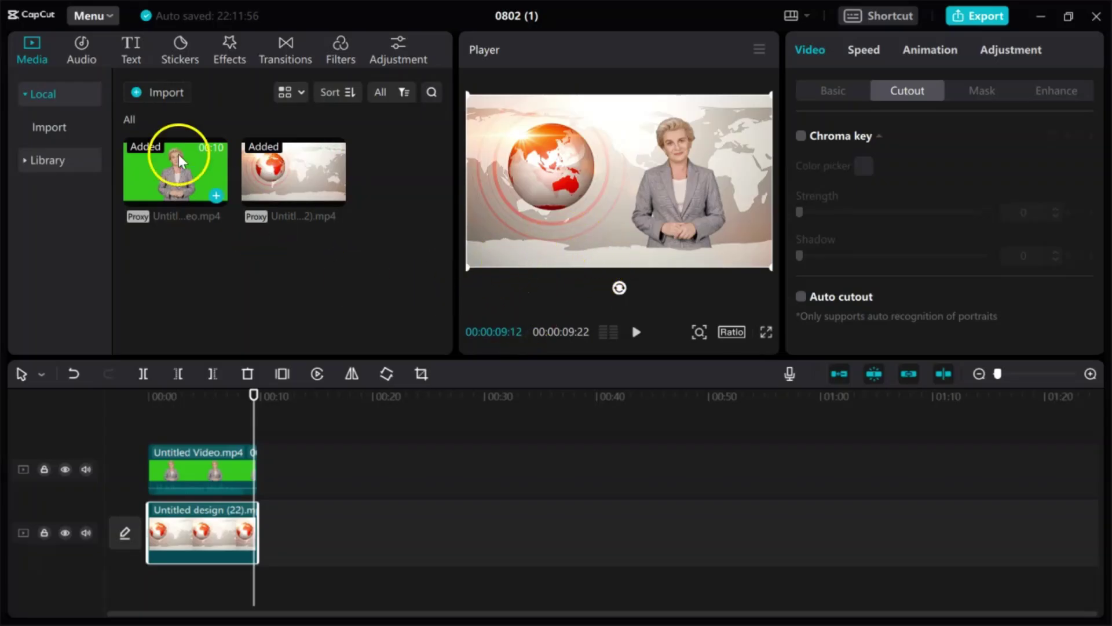
Generate auto captions from the presenter's speech
left_click(139, 63)
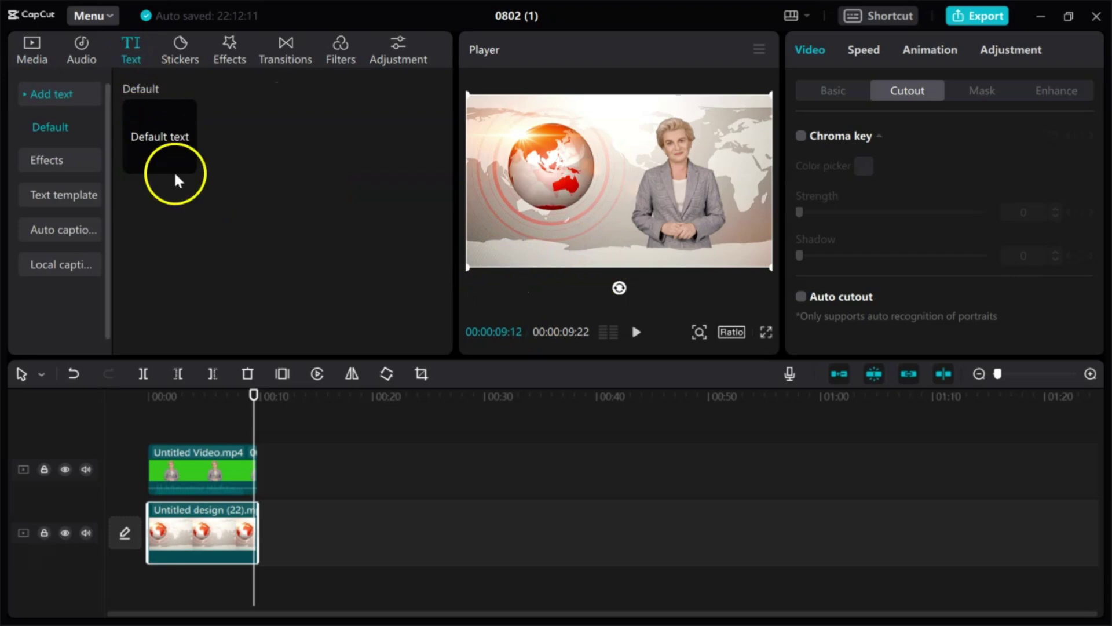
left_click(63, 231)
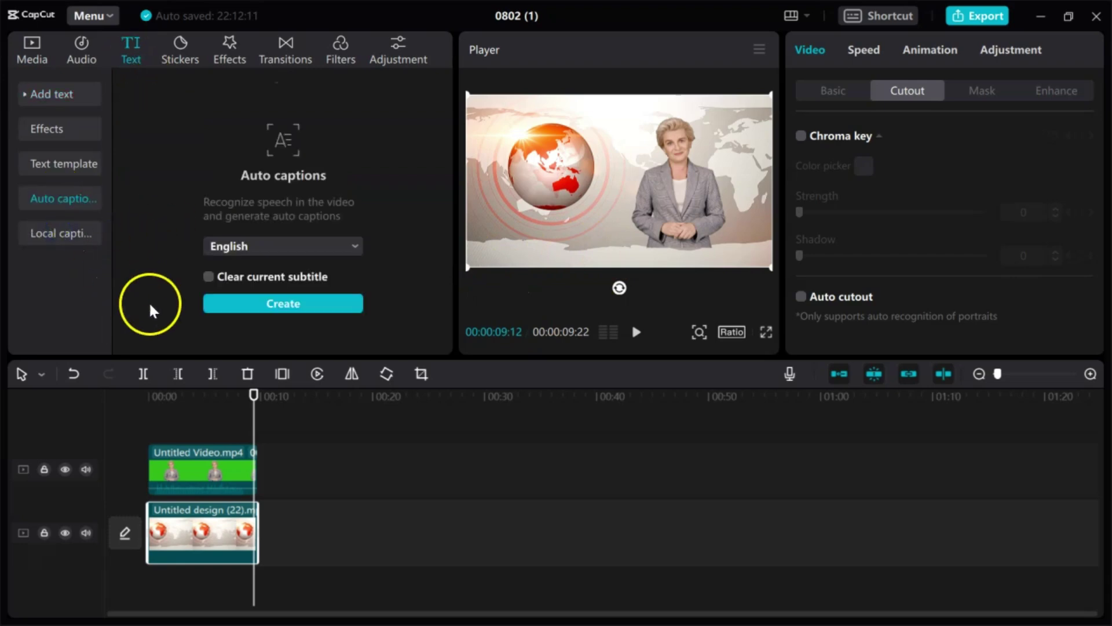
left_click(288, 306)
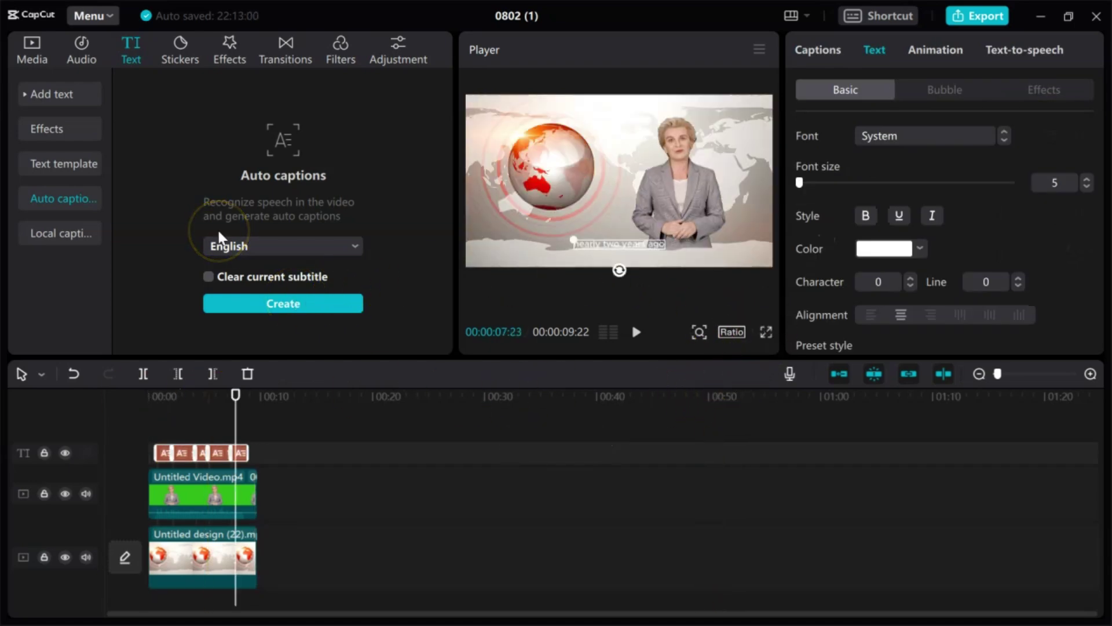
Export the video titled '123'
left_click(983, 17)
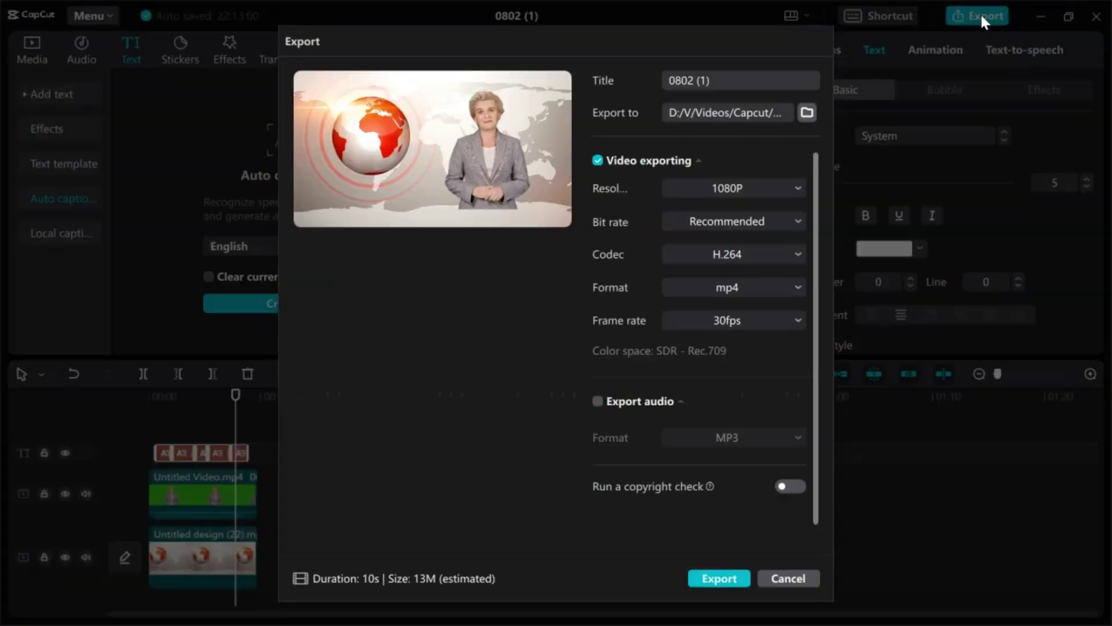
triple_click(731, 79)
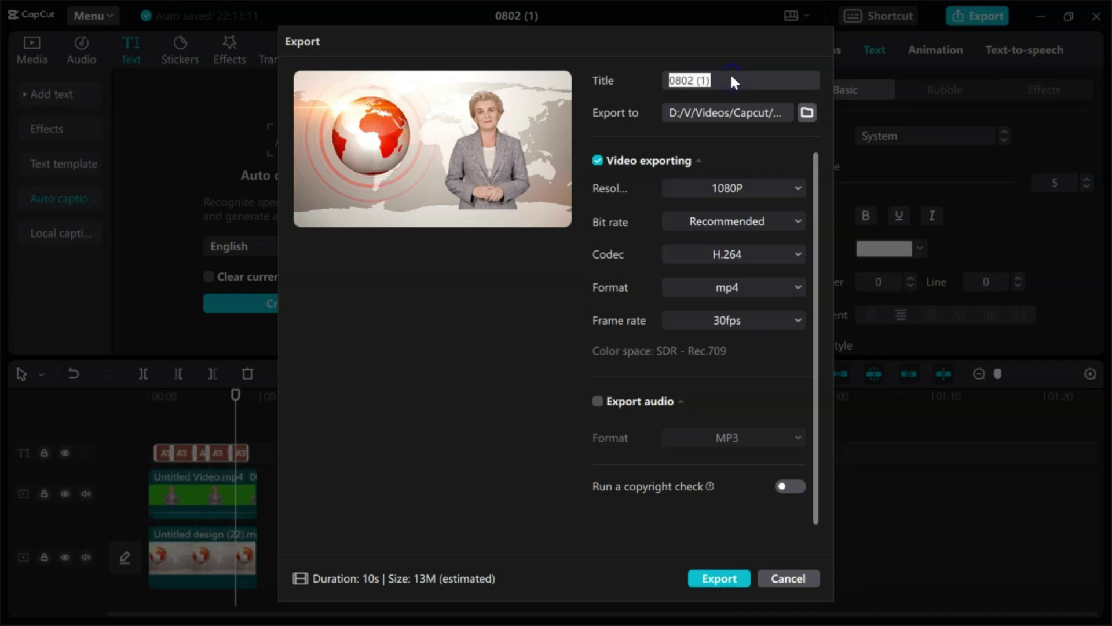
type("123")
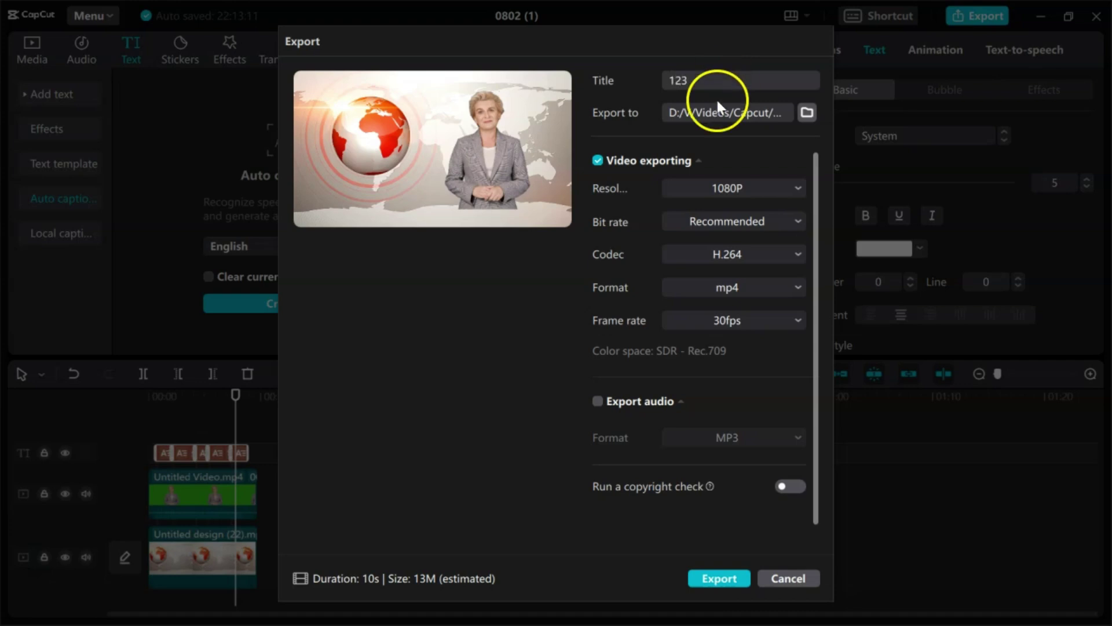
left_click(720, 577)
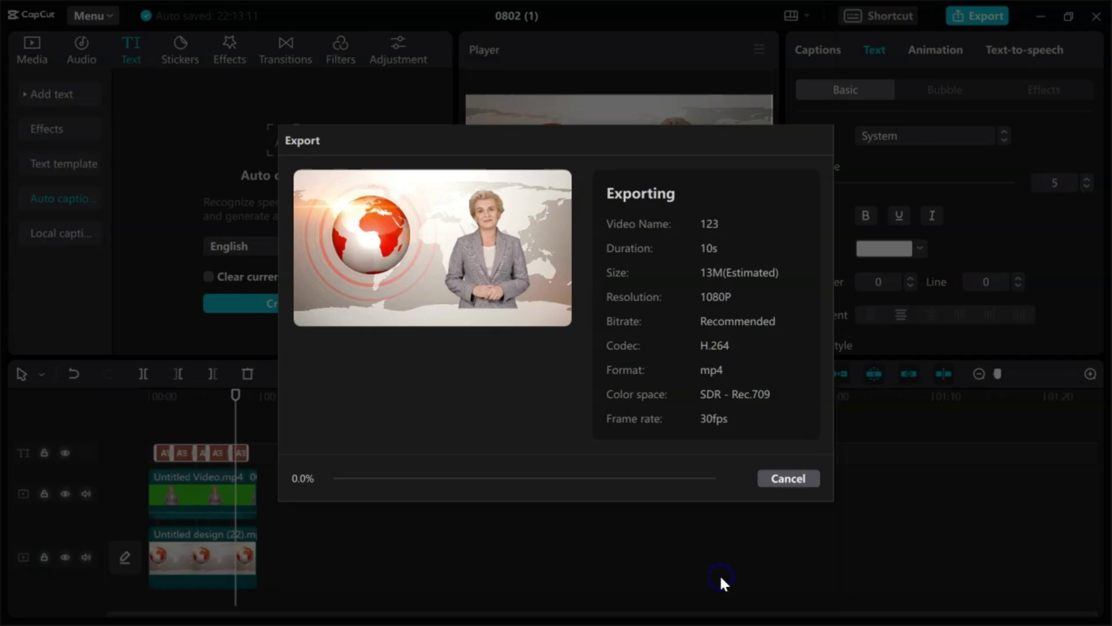
left_click(787, 534)
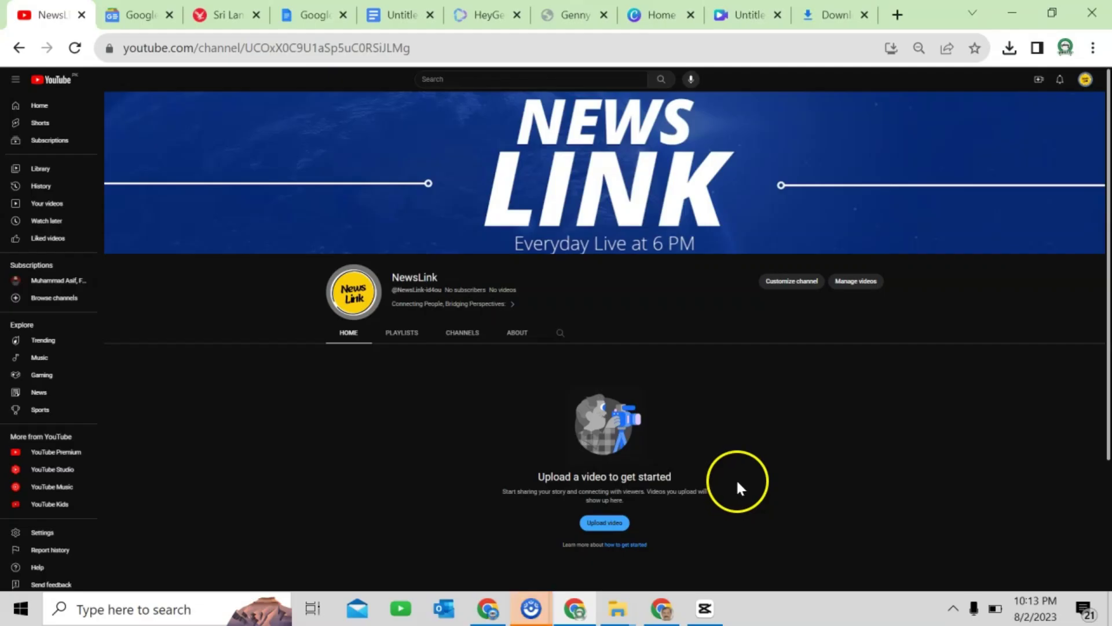
Upload 123.mp4 to the NewsLink channel and select the article's inflation headline
left_click(603, 524)
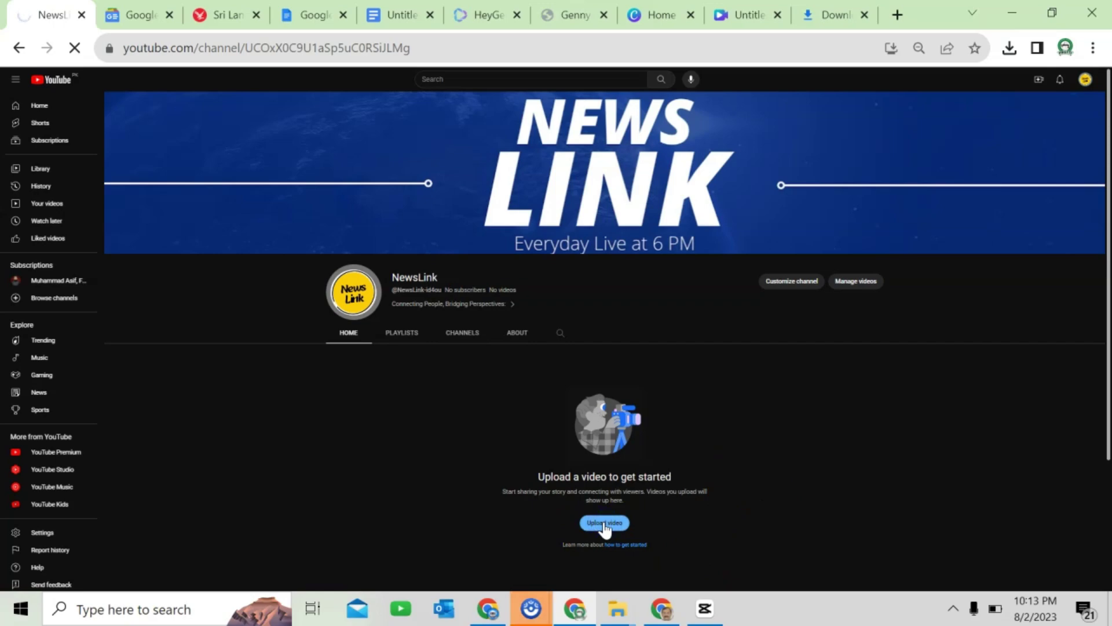
left_click(567, 439)
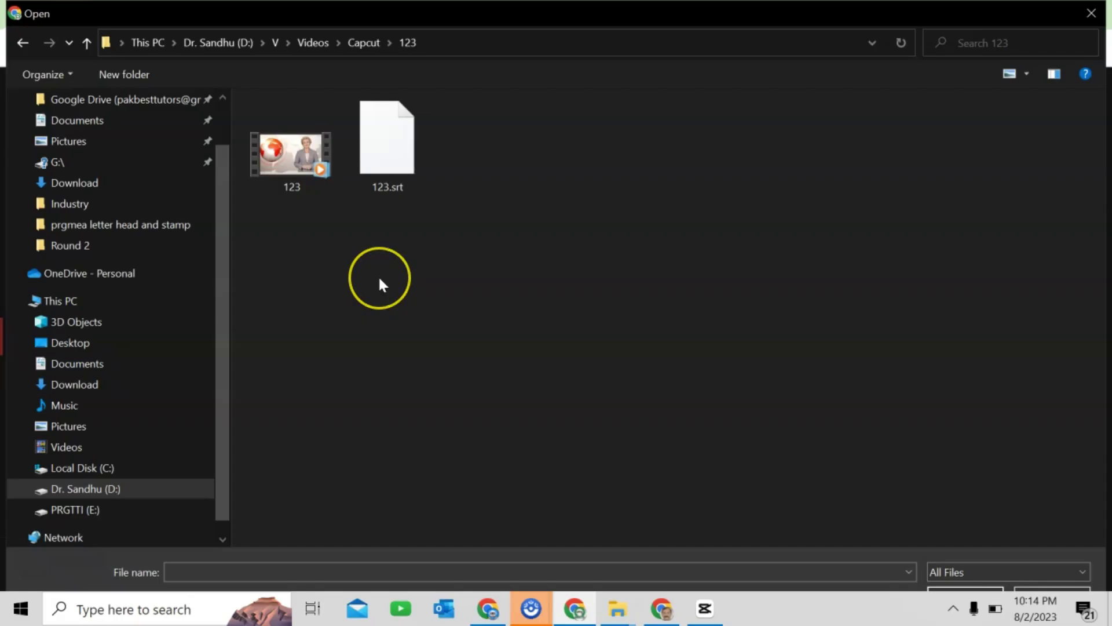
left_click(295, 170)
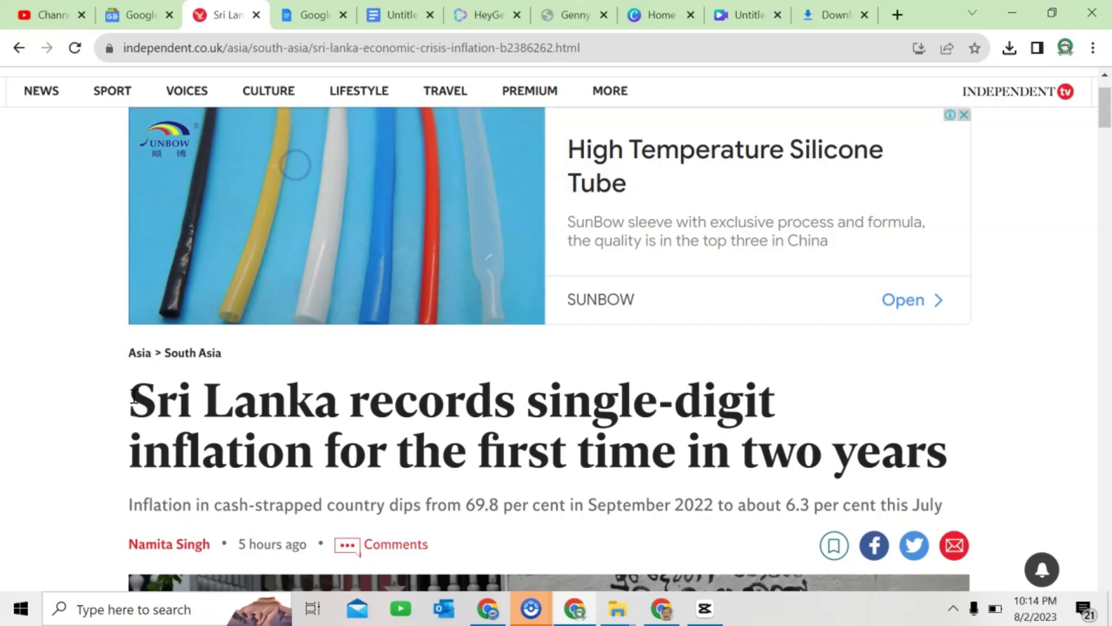
mouse_move(129, 402)
left_mouse_down()
mouse_move(292, 405)
mouse_move(323, 447)
left_mouse_up()
key("ctrl+c")
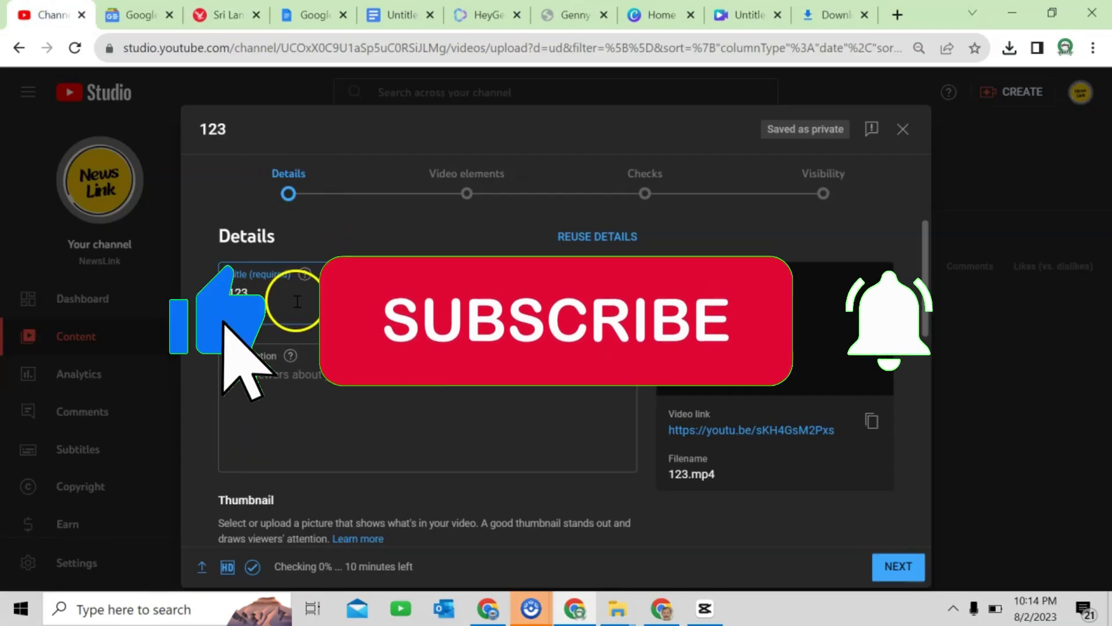
Paste 'Sri Lanka records single-digit inflation' as the video title and select it to copy
key("ctrl+a")
key("ctrl+v")
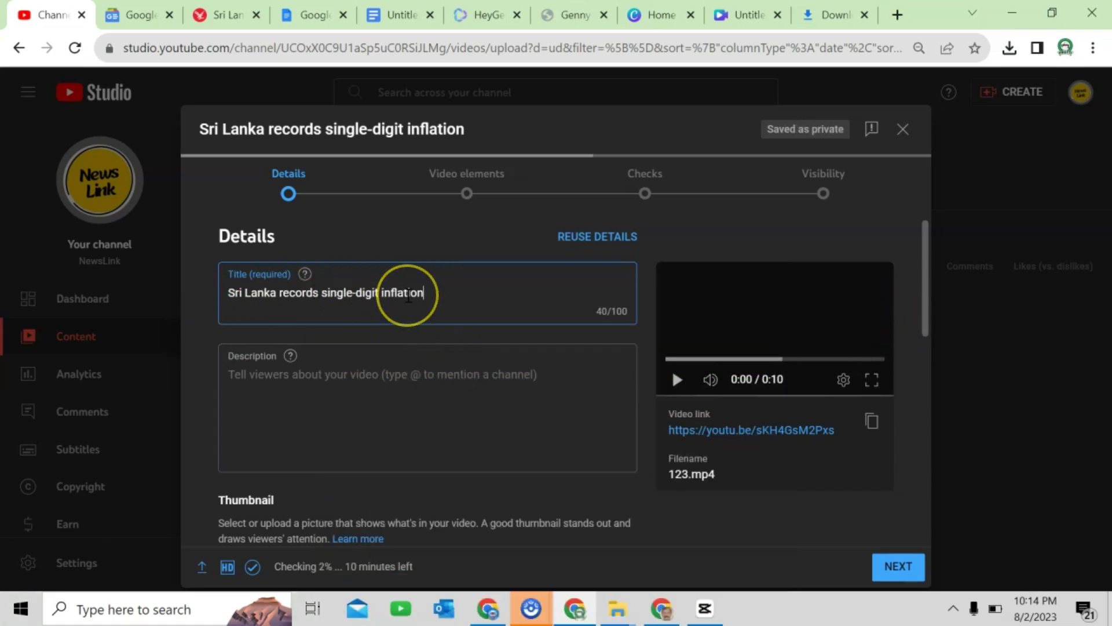
scroll(433, 423, "down", 5)
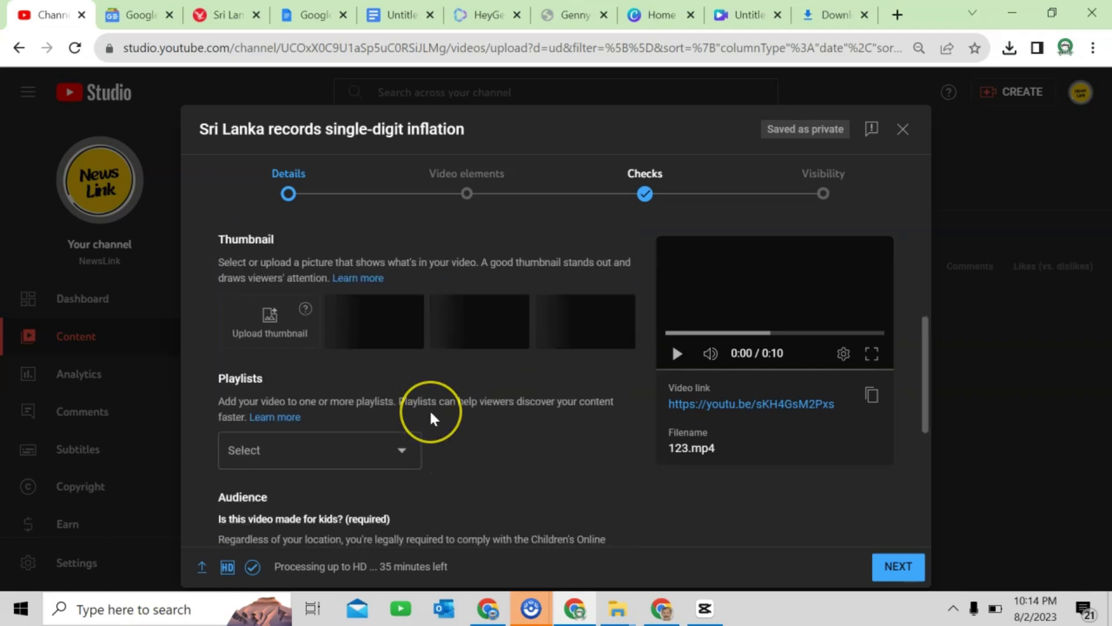
scroll(431, 417, "up", 5)
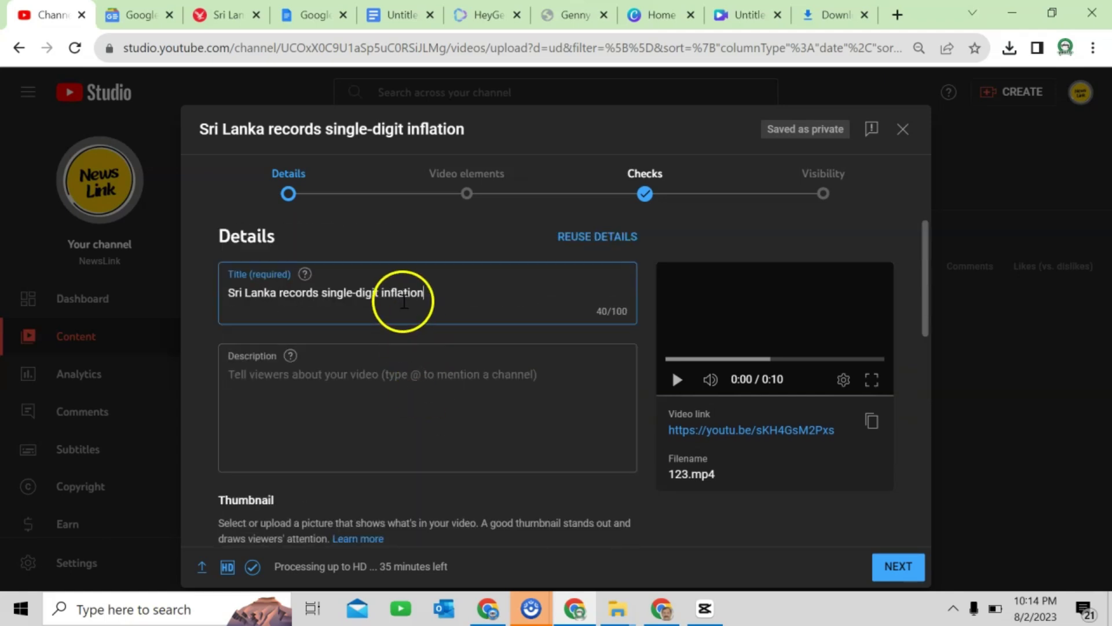
left_click_drag(457, 292, 294, 295)
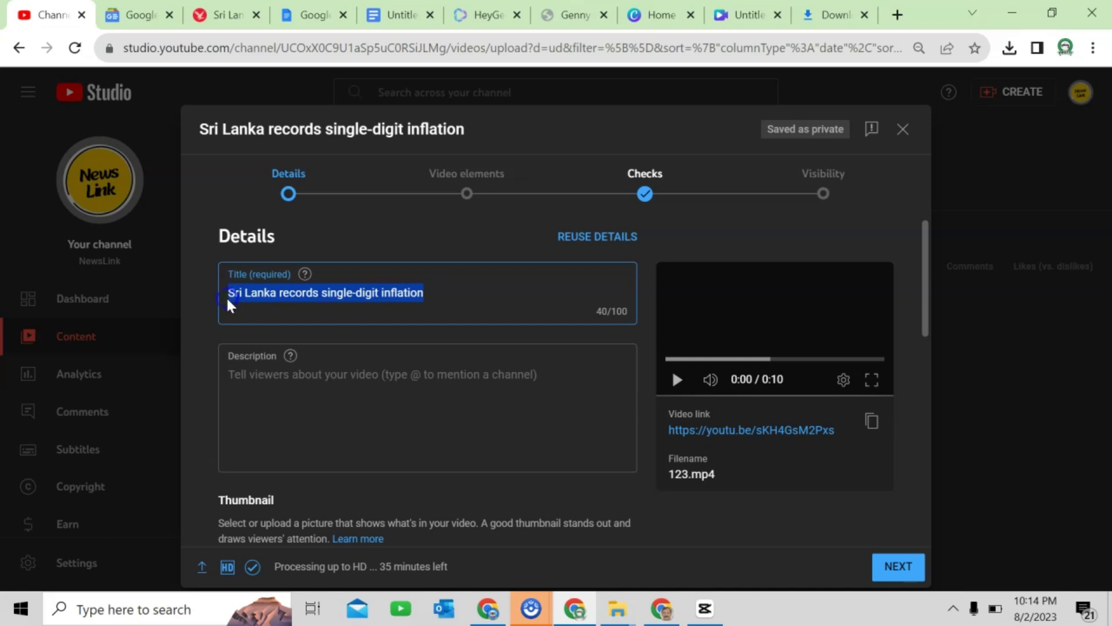
Generate RapidTags suggestions from the pasted title, review them, and return to YouTube Studio
left_click(897, 14)
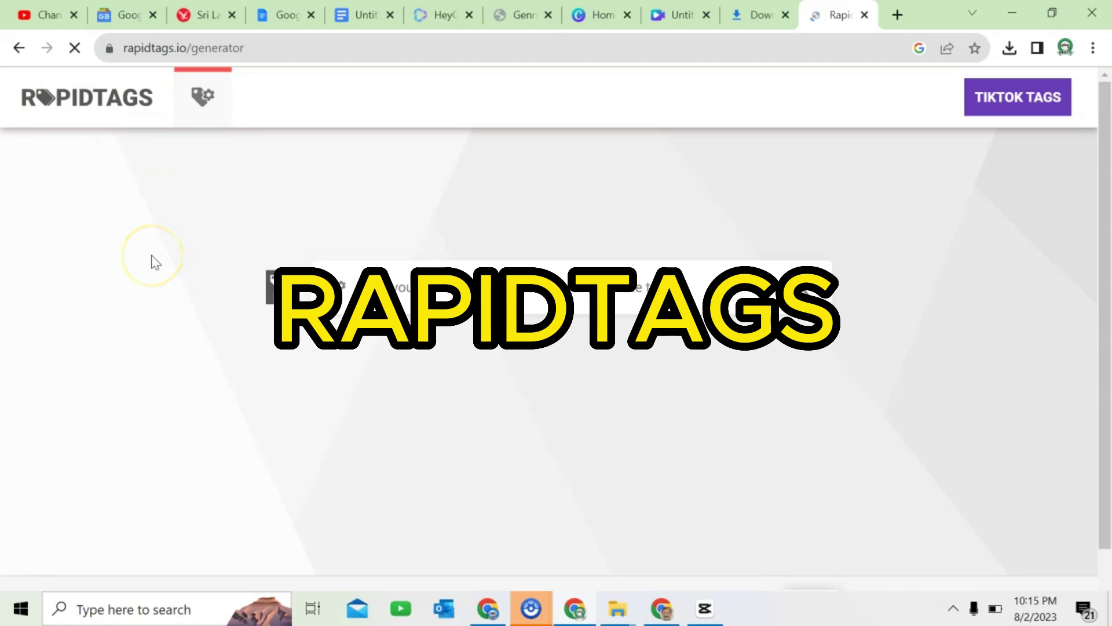
left_click(366, 284)
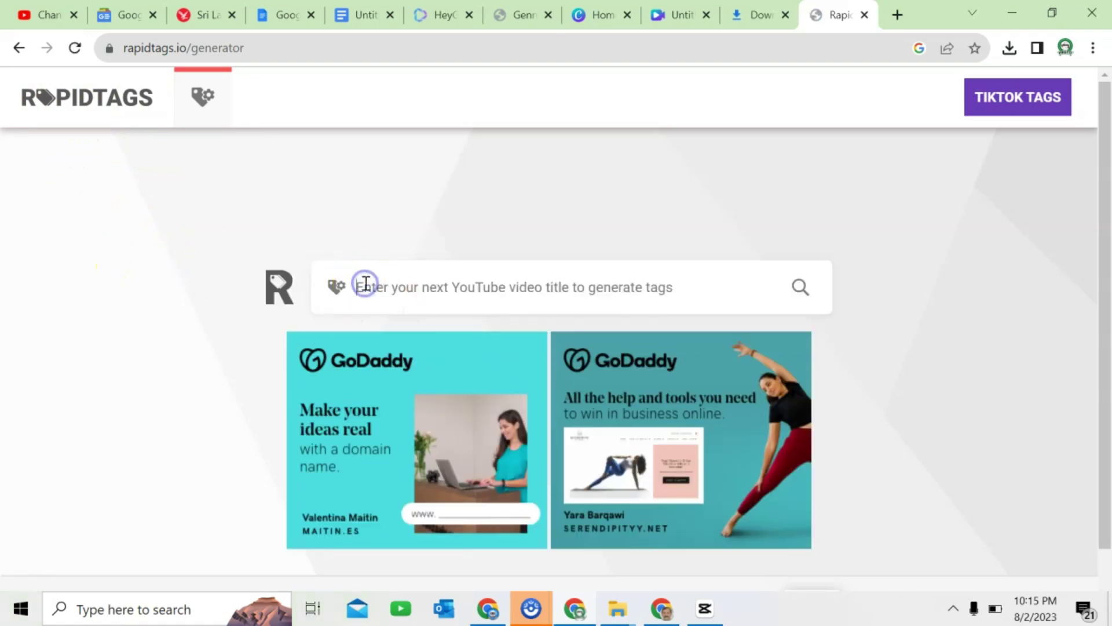
key("ctrl+v")
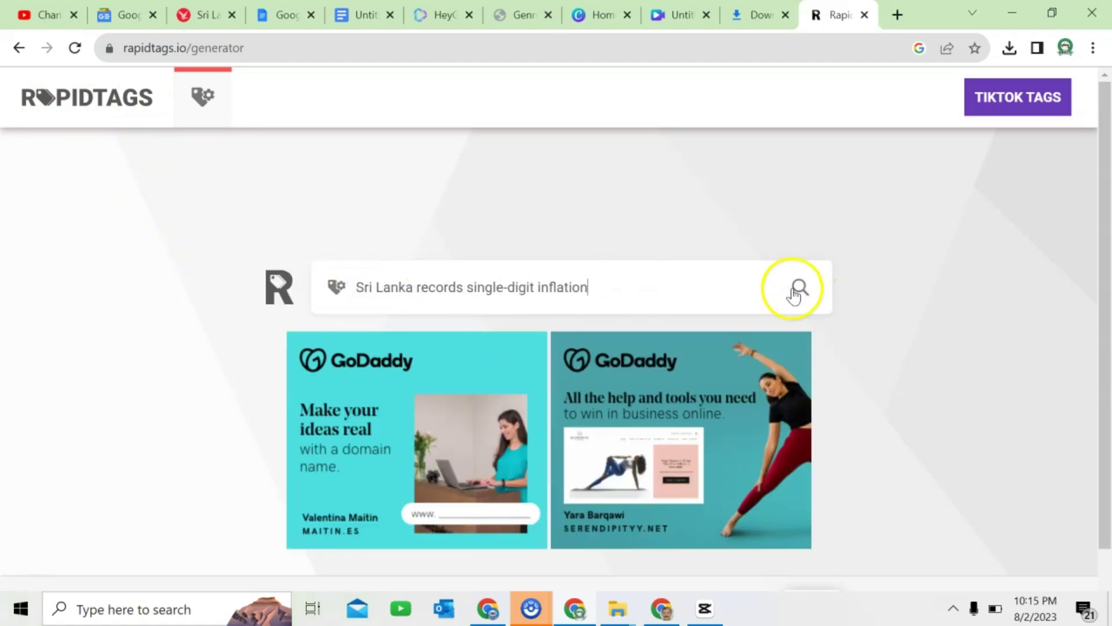
left_click(800, 288)
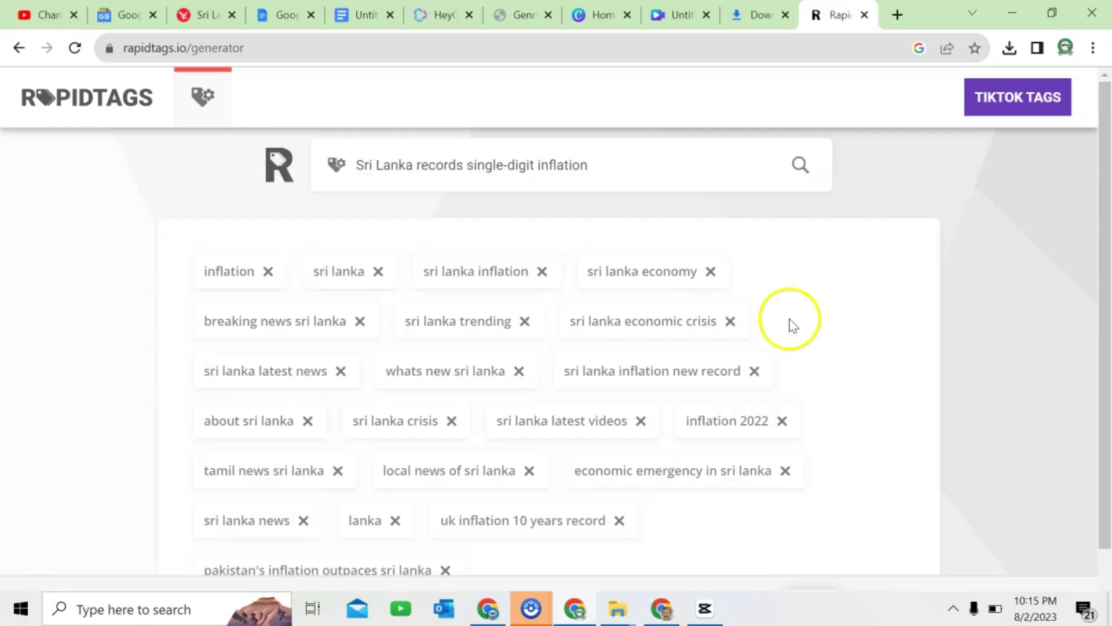
scroll(381, 339, "down", 1)
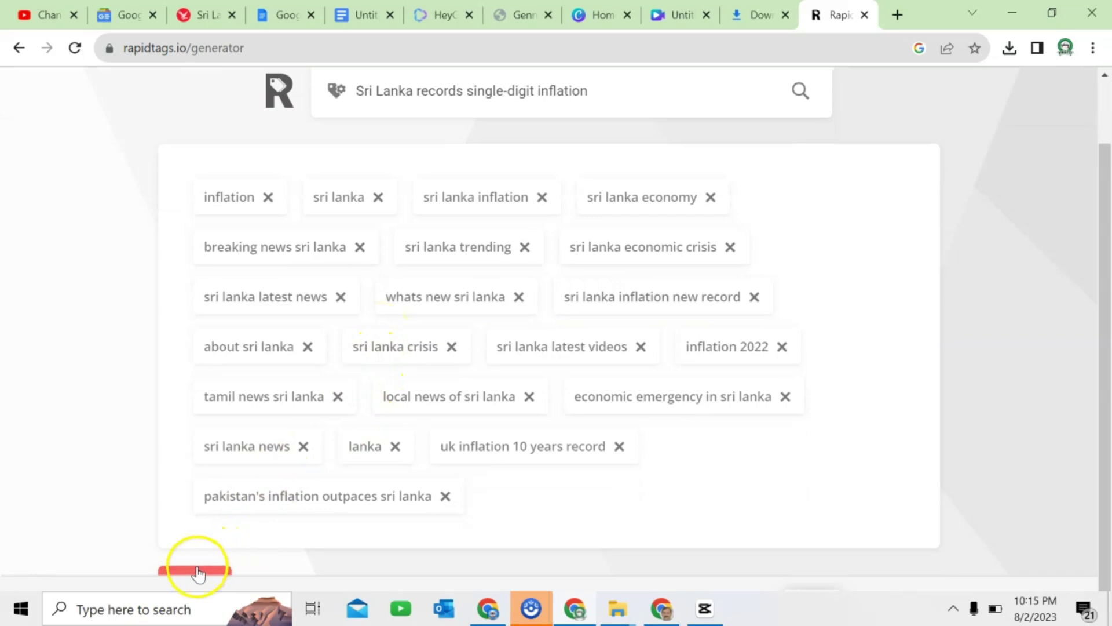
left_click(32, 16)
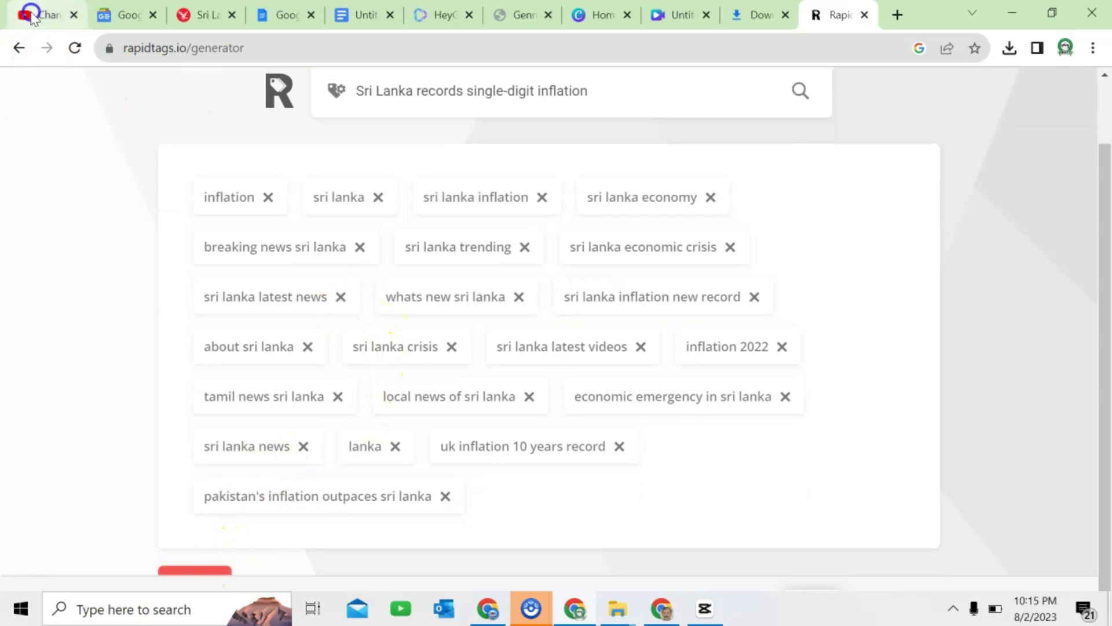
Mark the video as not made for kids
scroll(360, 428, "down", 3)
scroll(368, 440, "down", 3)
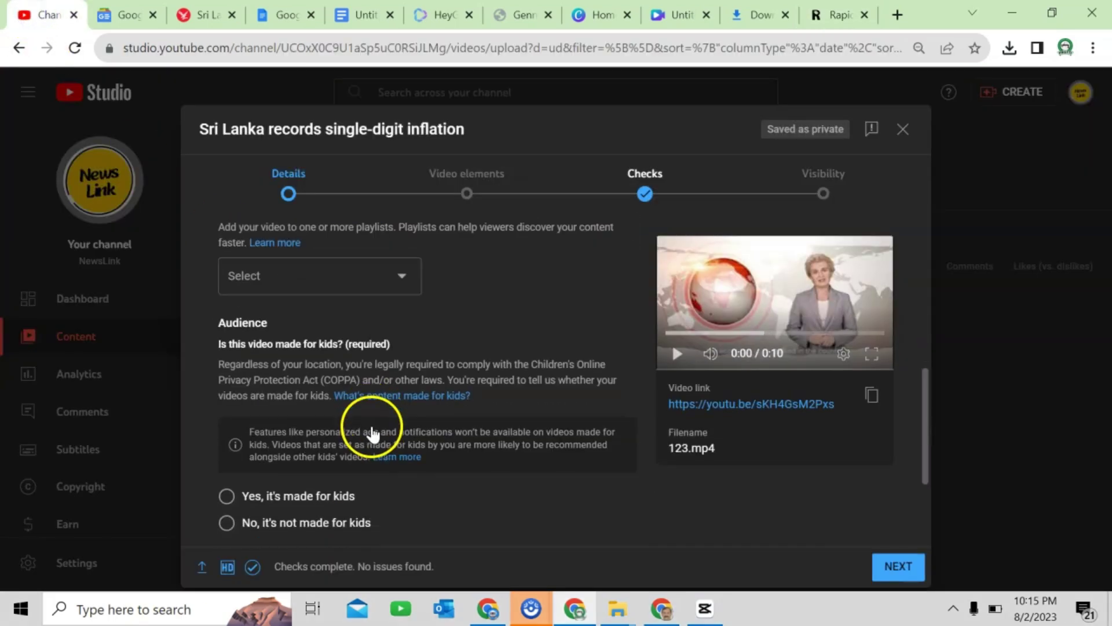
scroll(372, 398, "down", 2)
left_click(226, 399)
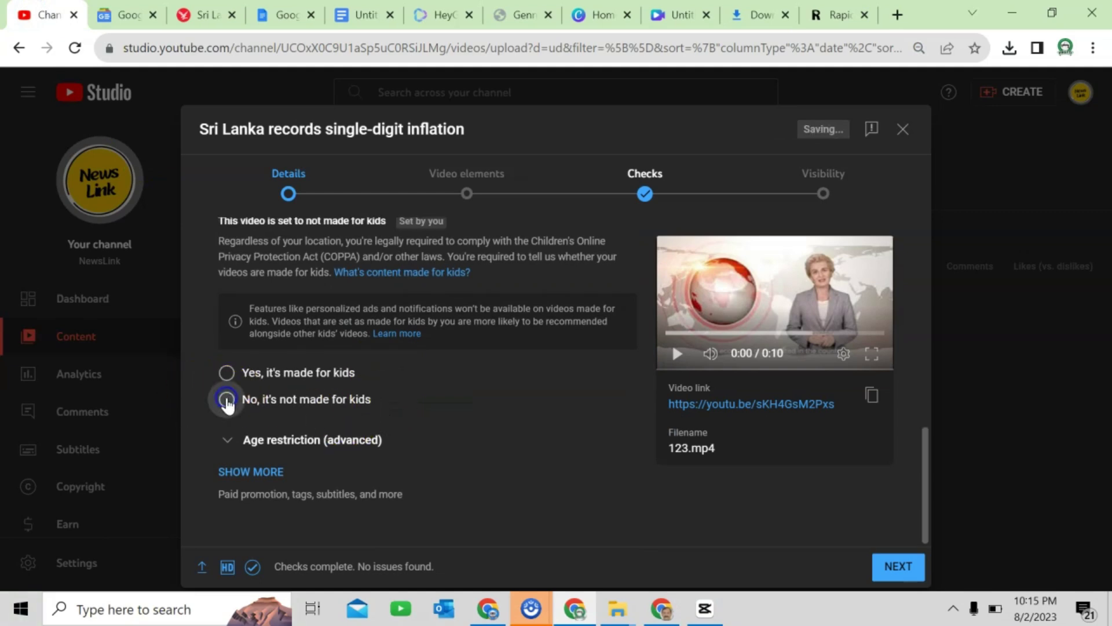
left_click(239, 474)
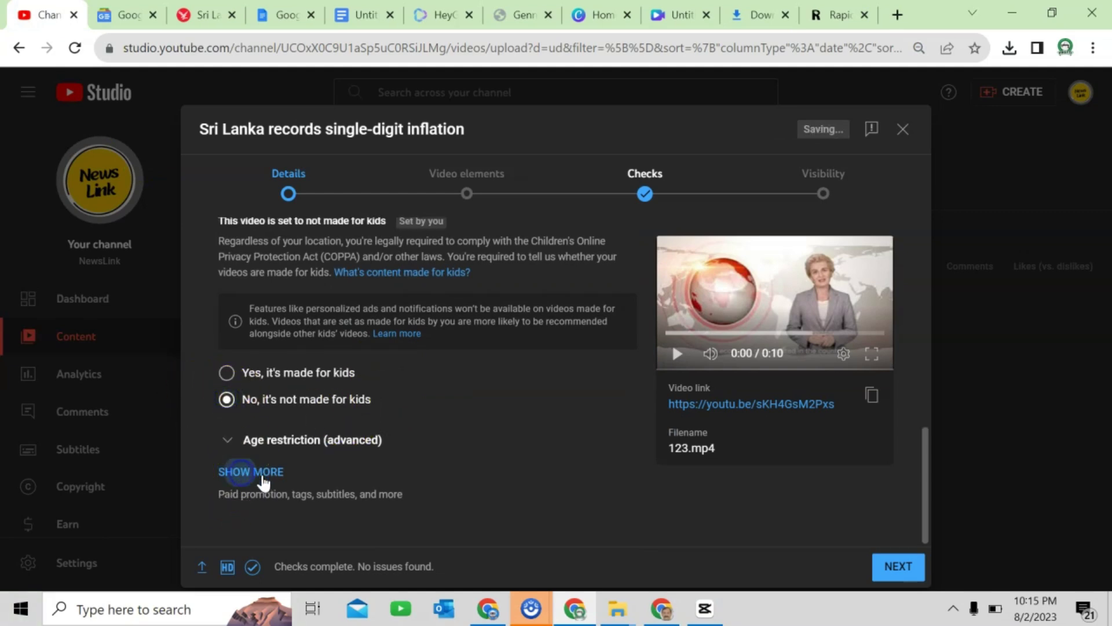
Paste the generated Sri Lanka tags into the tags field, leaving the playlist empty
left_click(373, 461)
scroll(374, 461, "down", 5)
scroll(373, 461, "down", 4)
left_click(335, 353)
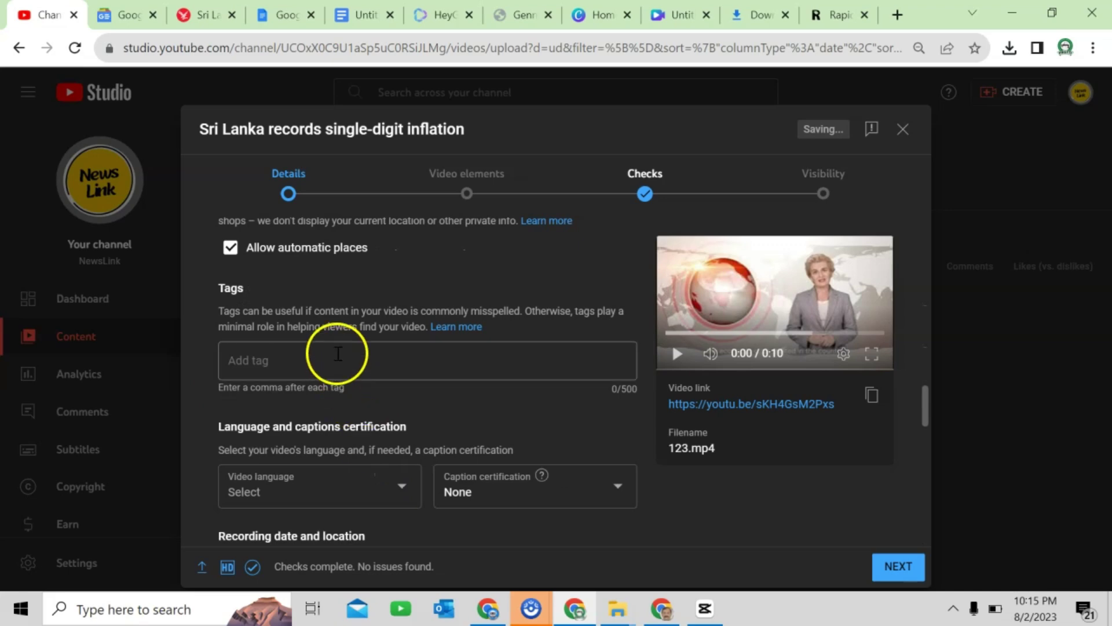
key("ctrl+v")
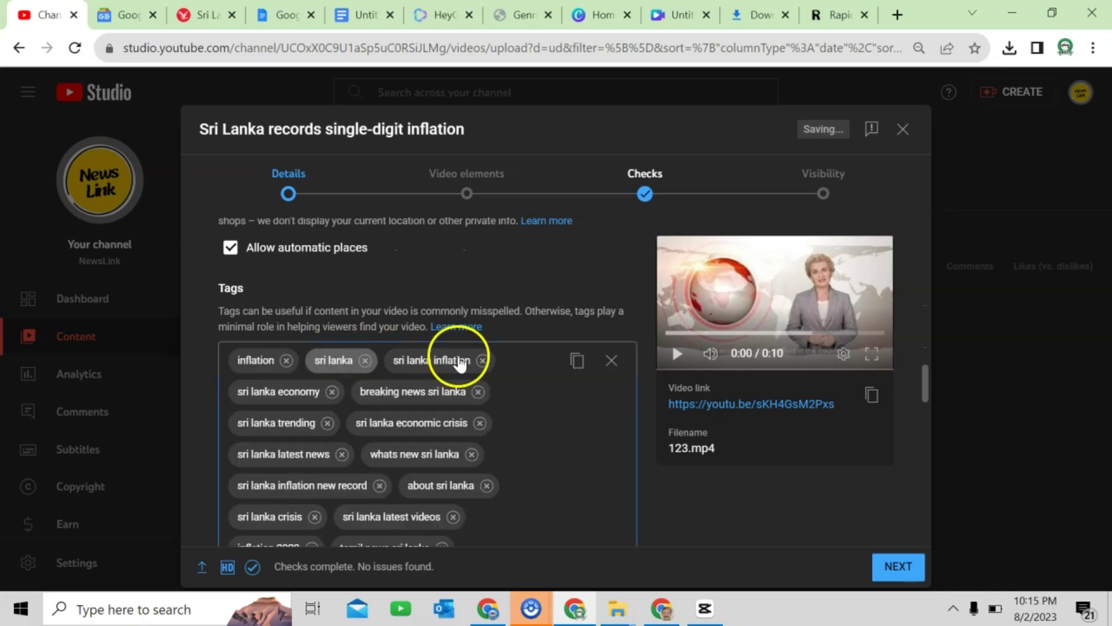
scroll(466, 342, "up", 5)
scroll(466, 341, "up", 5)
scroll(466, 342, "up", 3)
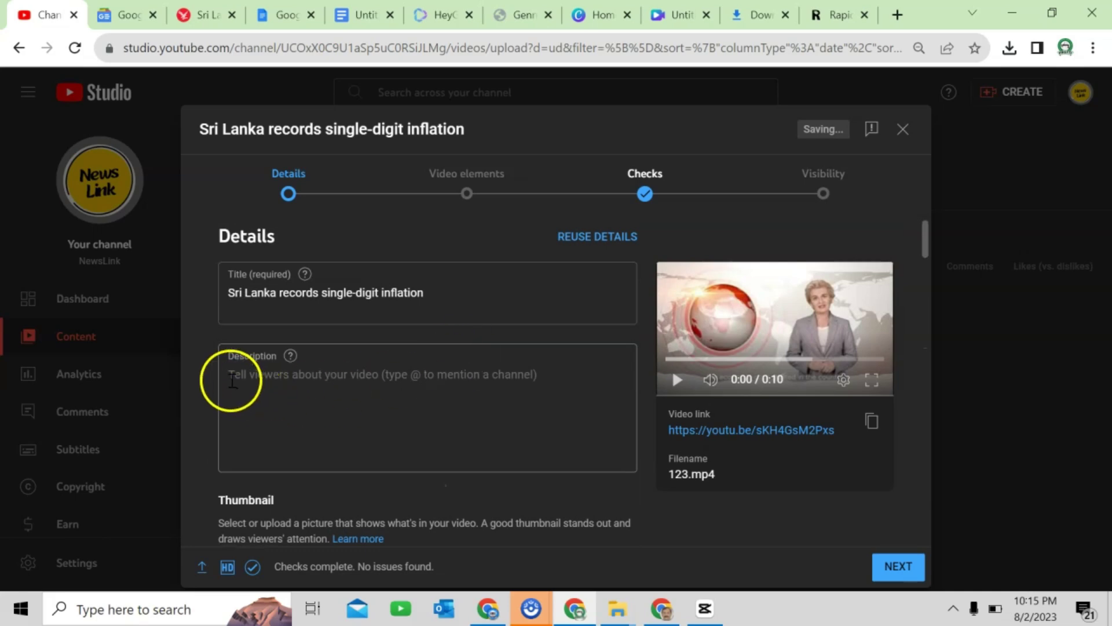
scroll(318, 382, "down", 5)
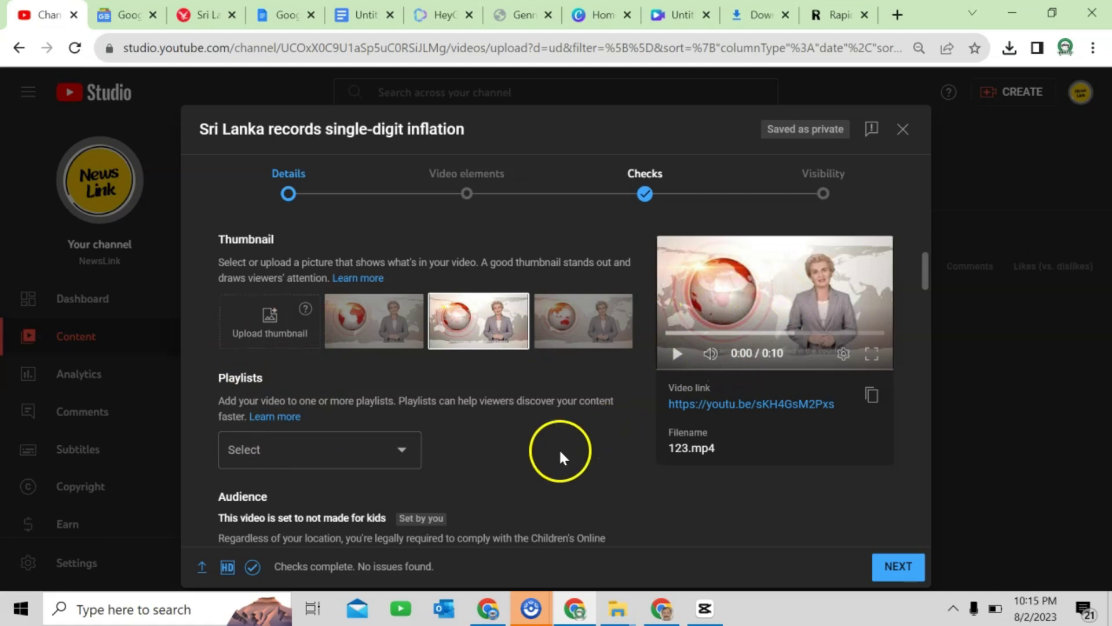
left_click(405, 449)
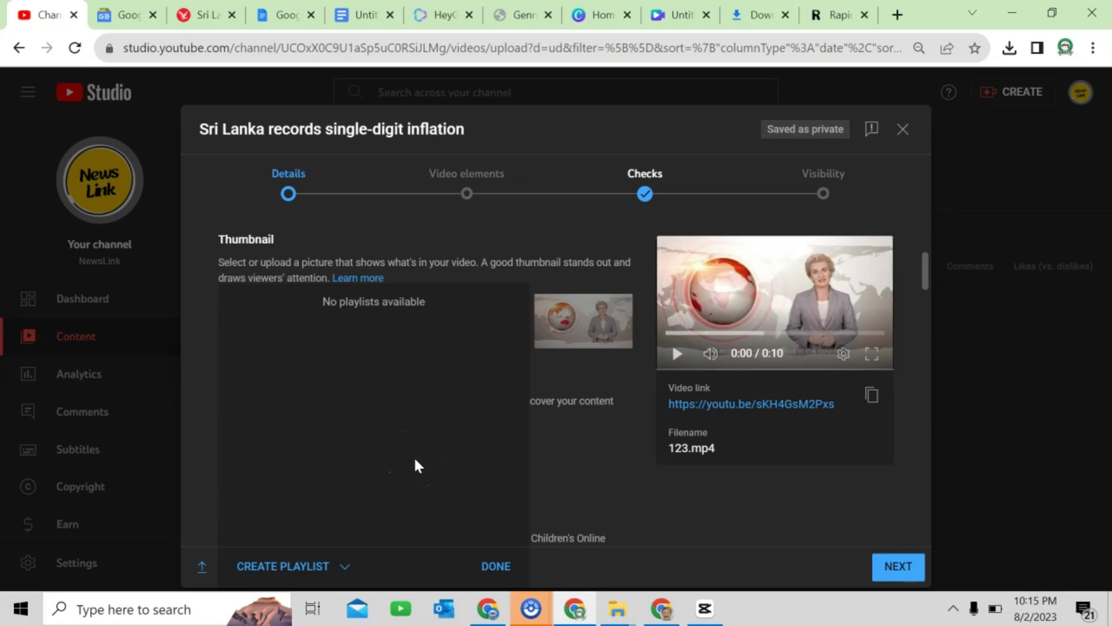
left_click(495, 566)
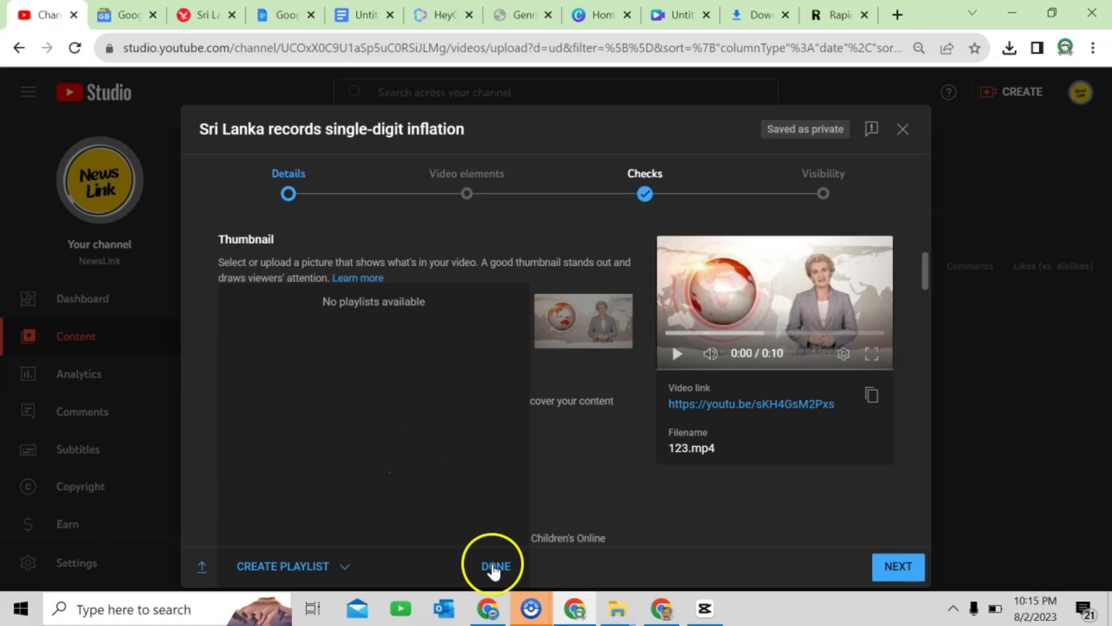
Set video language to English (United States) and recording date to Aug 2, 2023
scroll(467, 447, "down", 5)
scroll(466, 446, "down", 5)
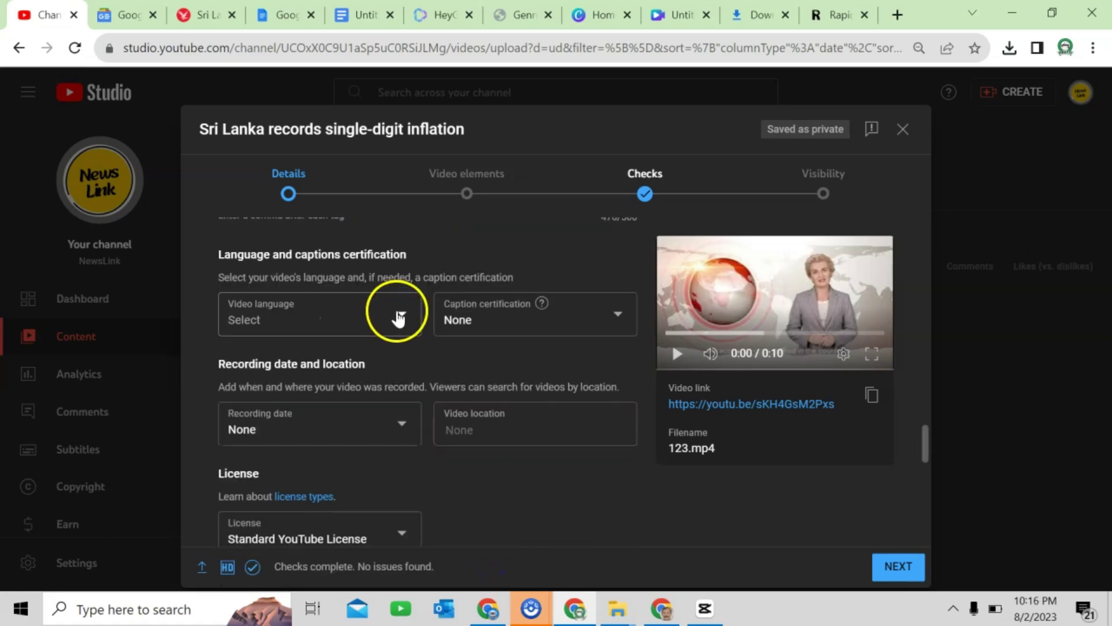
left_click(399, 313)
left_click(330, 338)
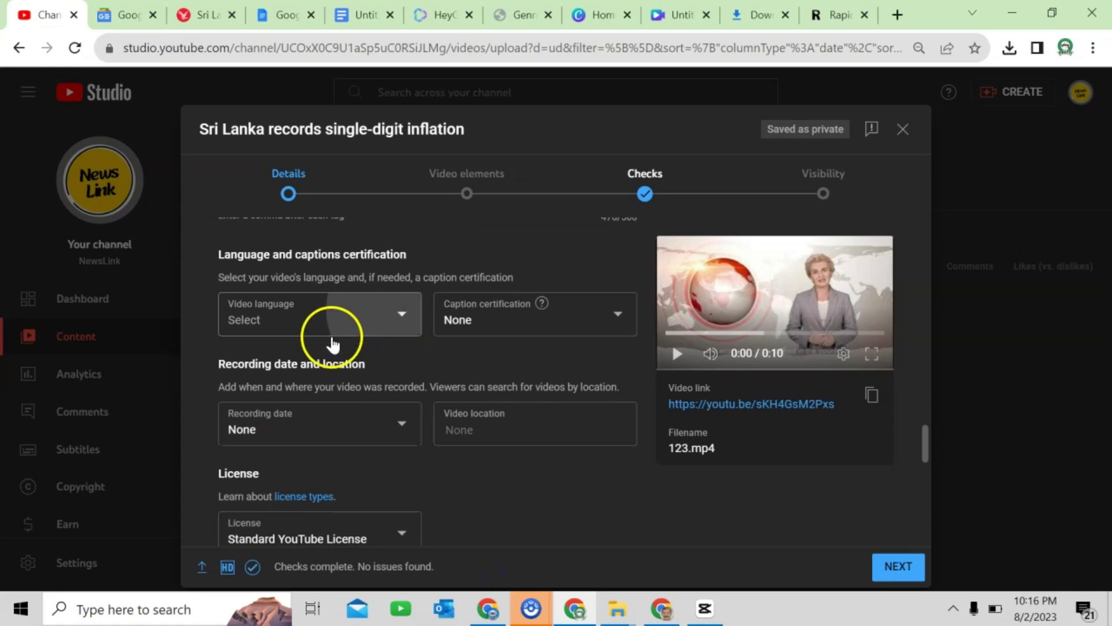
left_click(306, 467)
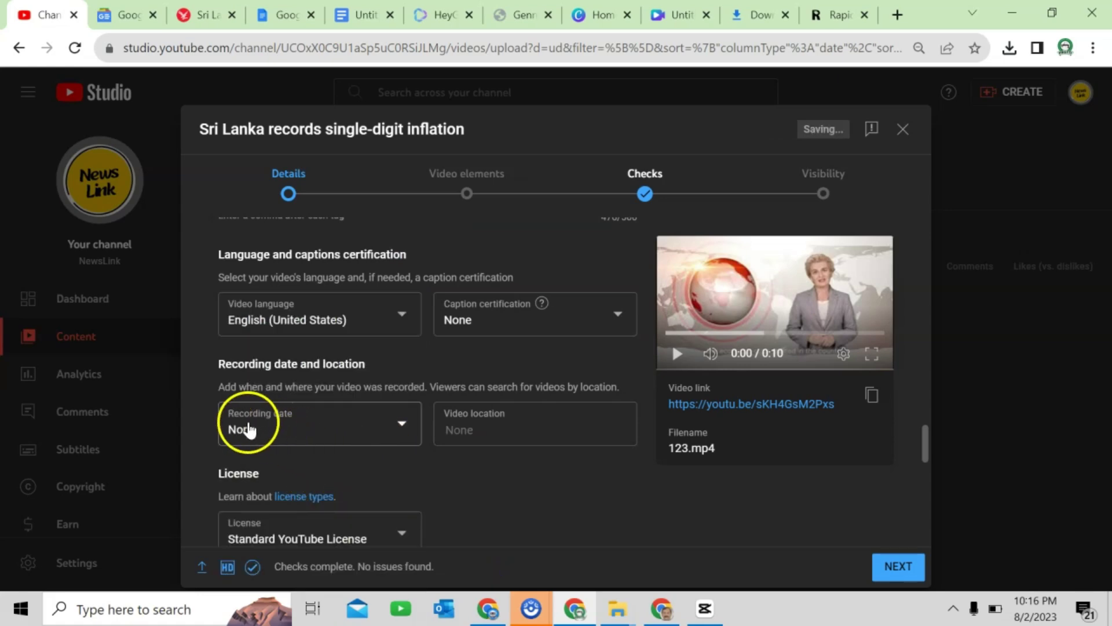
left_click(401, 424)
scroll(459, 458, "down", 5)
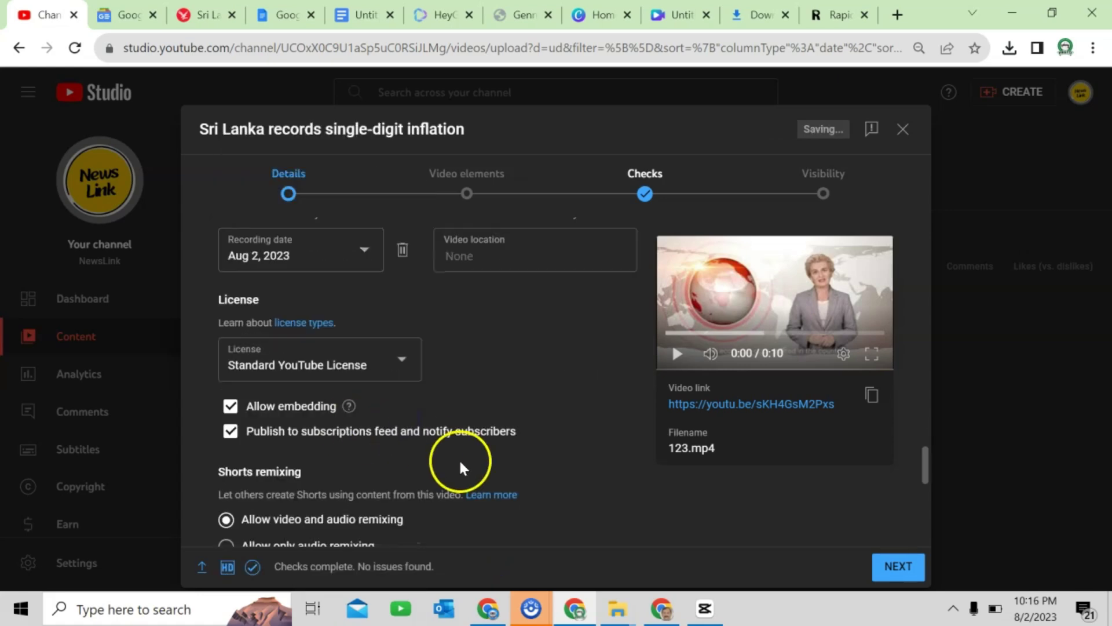
scroll(463, 461, "down", 5)
scroll(462, 461, "down", 1)
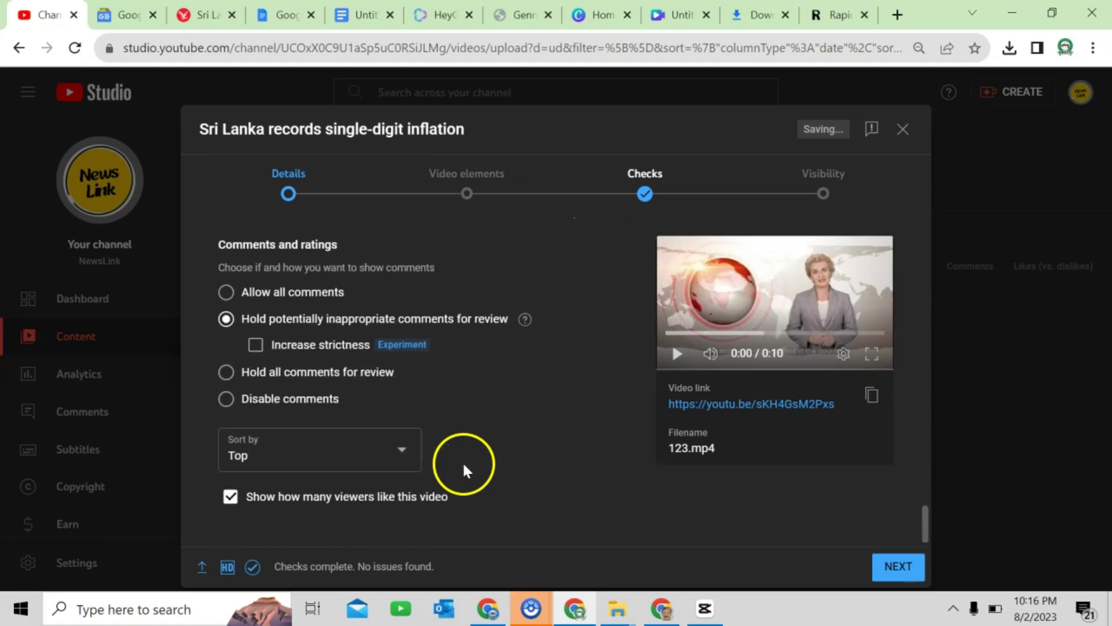
Add auto-synced English (United States) subtitles to the video
left_click(892, 565)
left_click(852, 318)
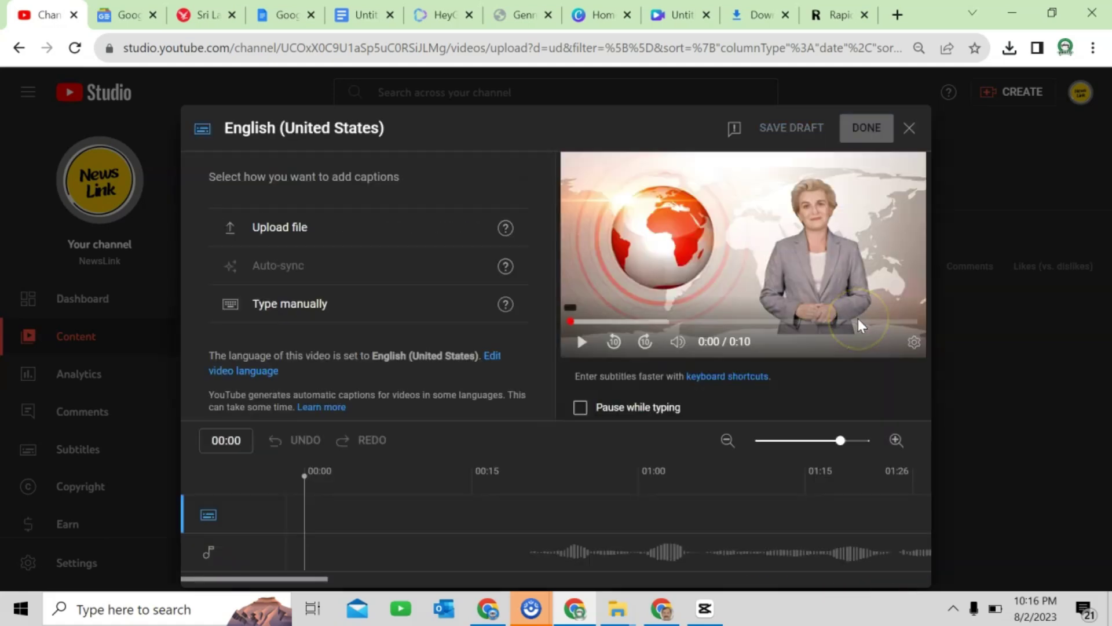
left_click(270, 265)
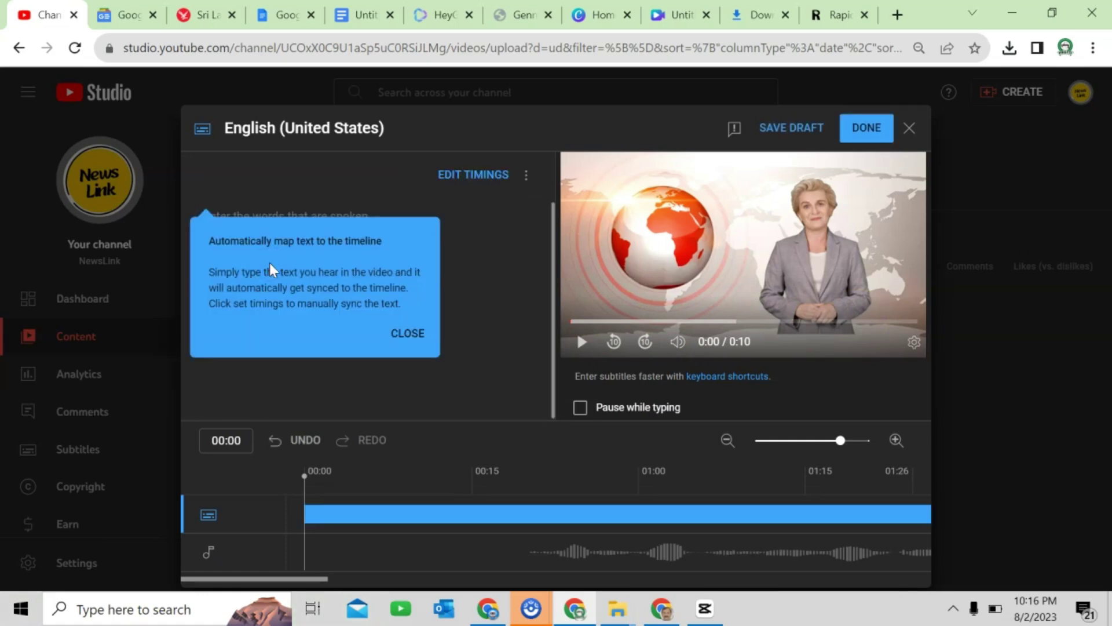
left_click(433, 354)
left_click(864, 128)
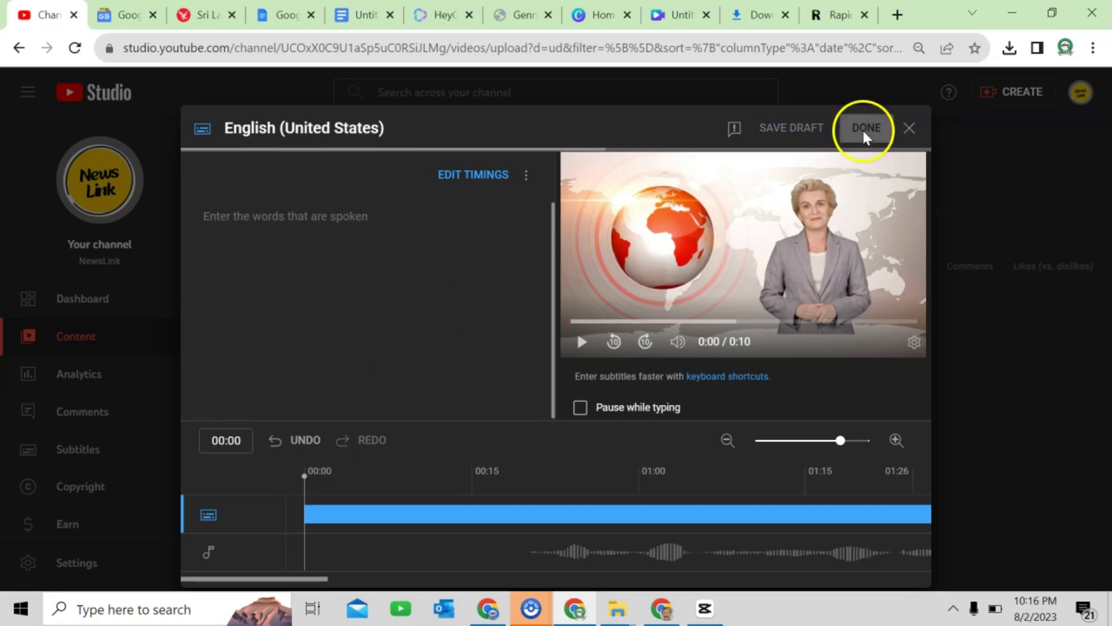
Set visibility to Public and publish the video
left_click(906, 570)
left_click(905, 570)
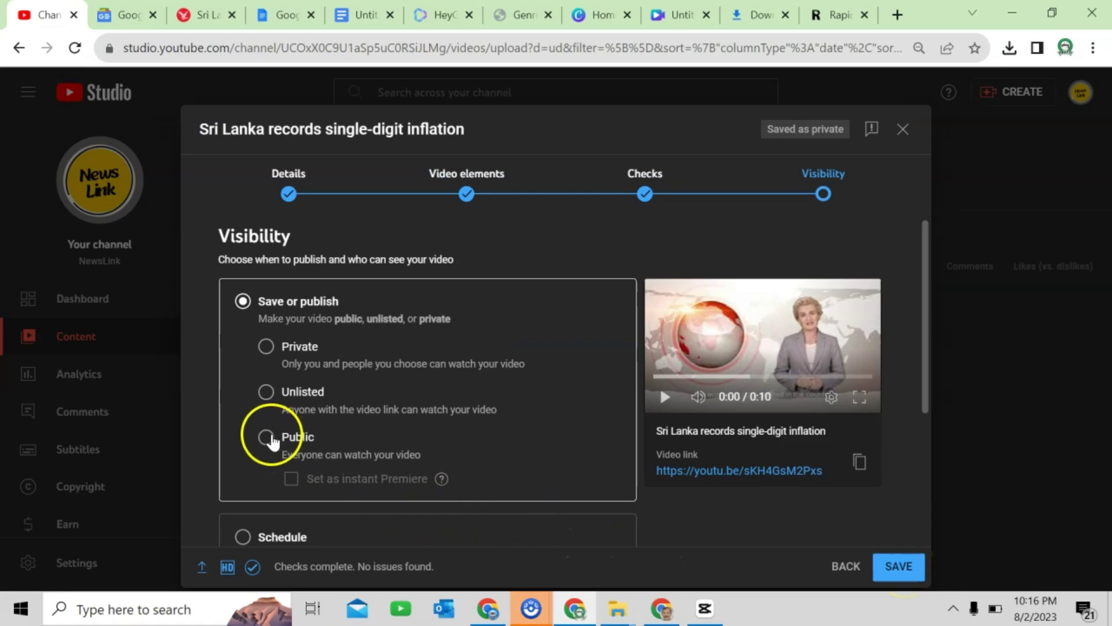
left_click(266, 437)
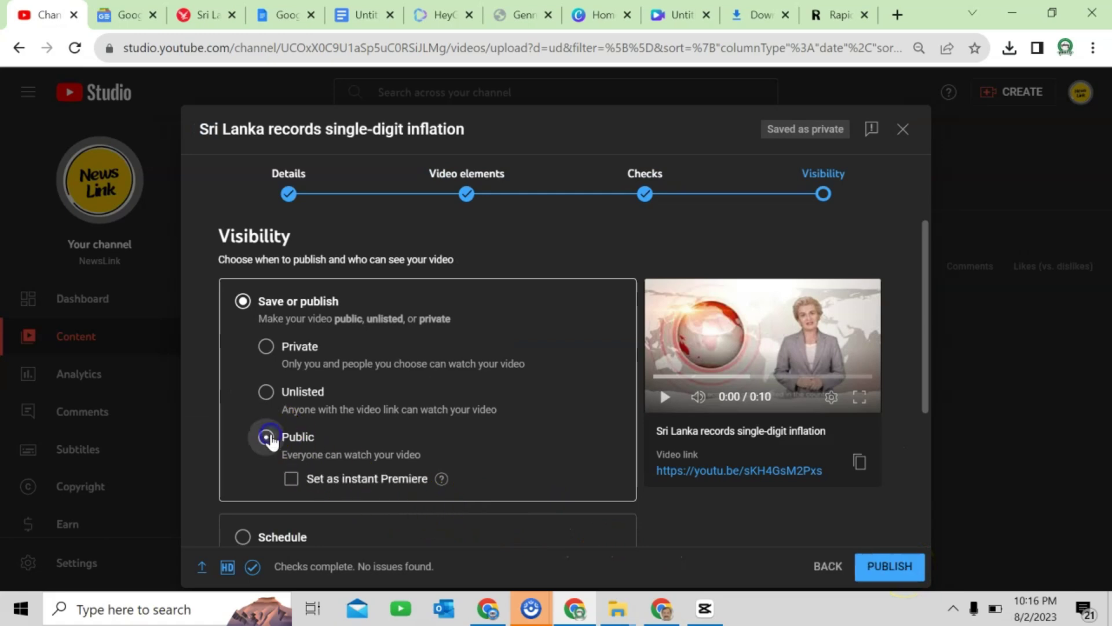
left_click(902, 569)
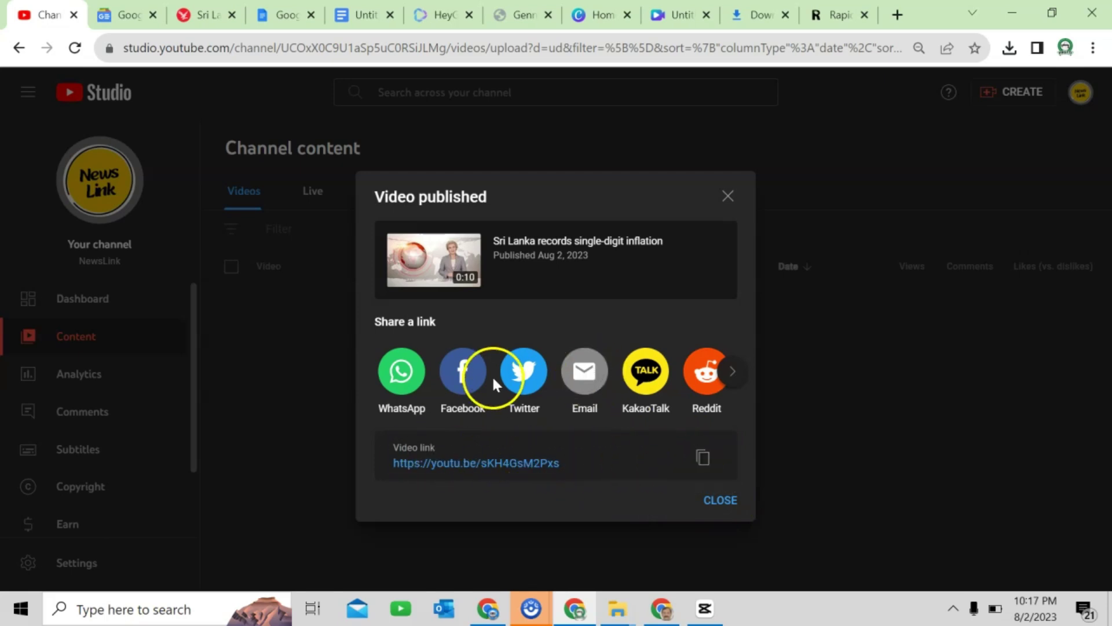
Close the Video published notice and the 'Click to go deep' tip
left_click(720, 499)
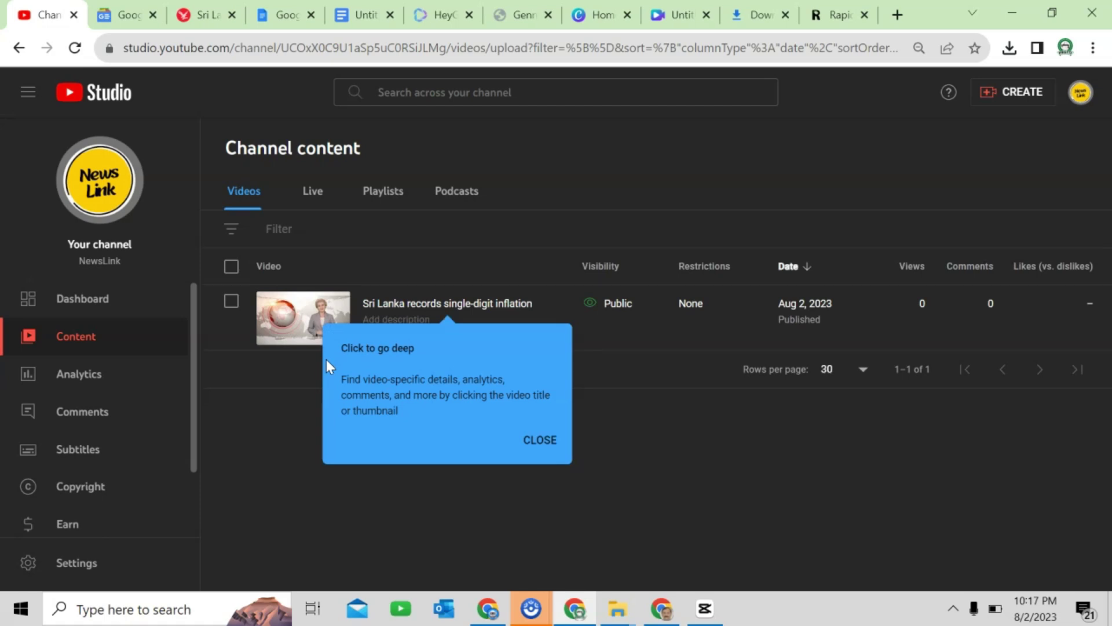
left_click(543, 438)
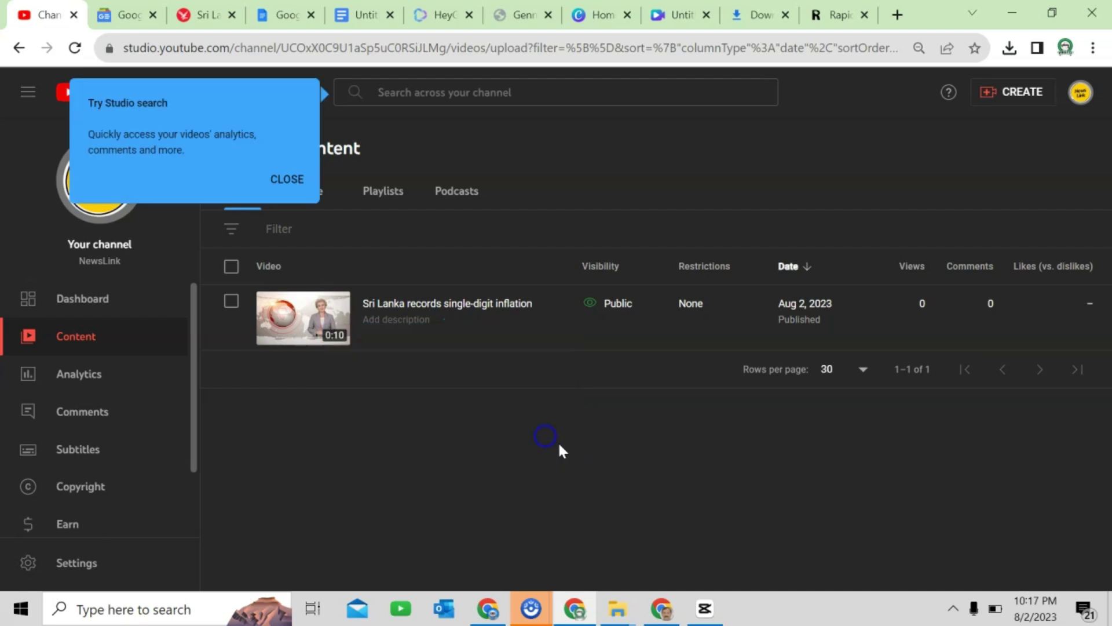